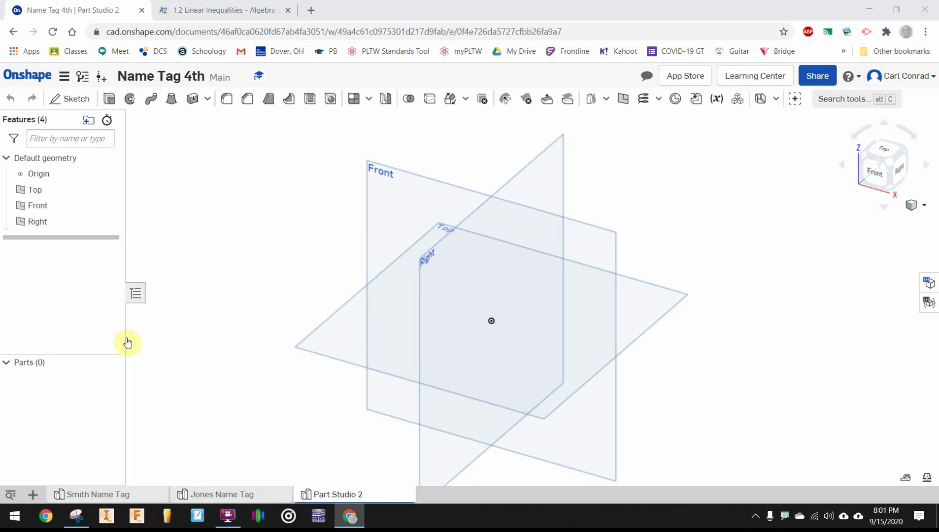
# Look over the finished SMITH and JONES name tag examples, then return to Part Studio 2
pyautogui.moveTo(92, 496)
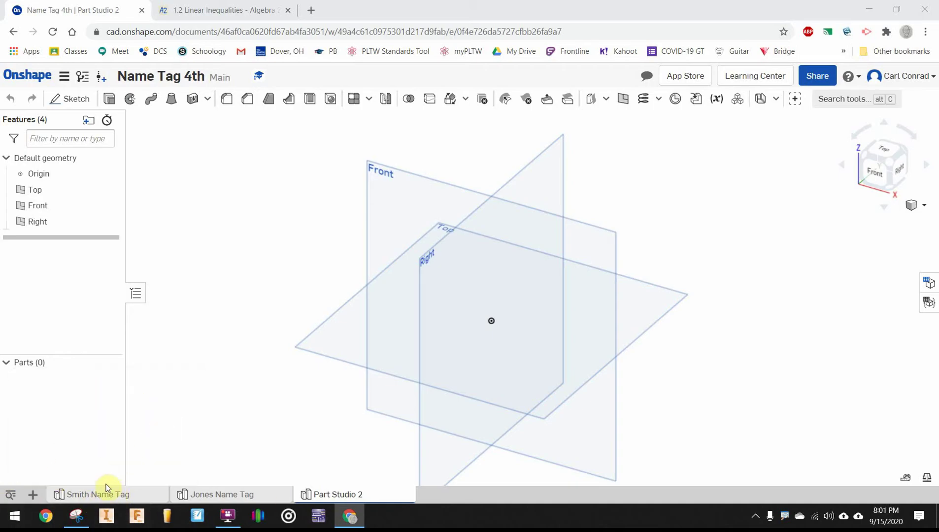
pyautogui.click(77, 499)
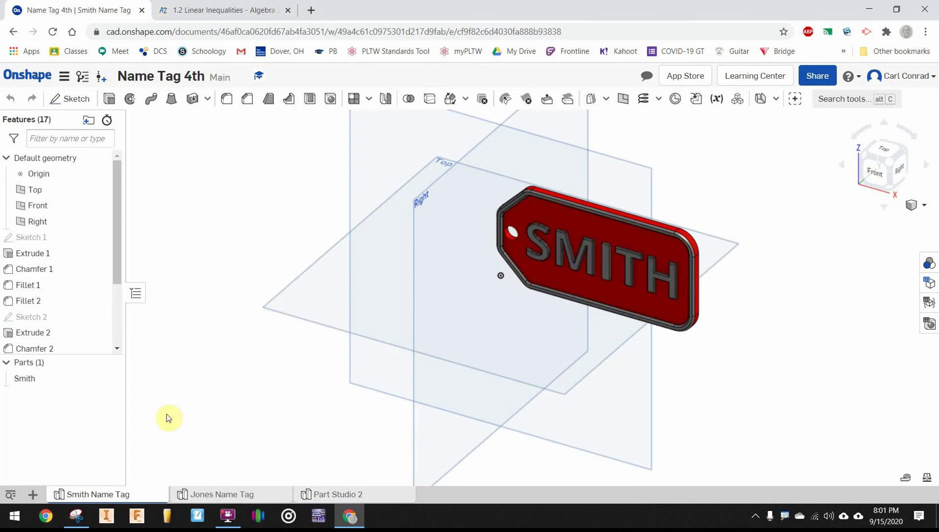
pyautogui.click(240, 494)
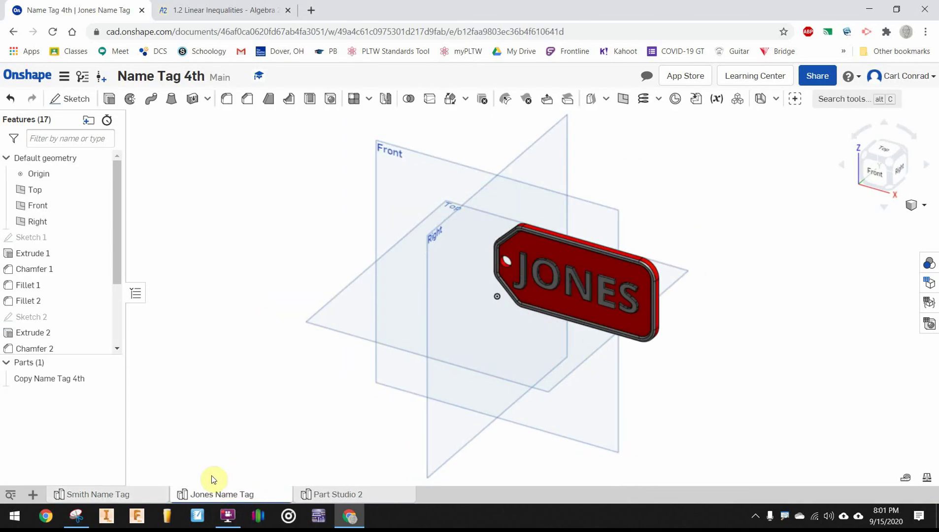
pyautogui.moveTo(122, 497)
pyautogui.moveTo(209, 497)
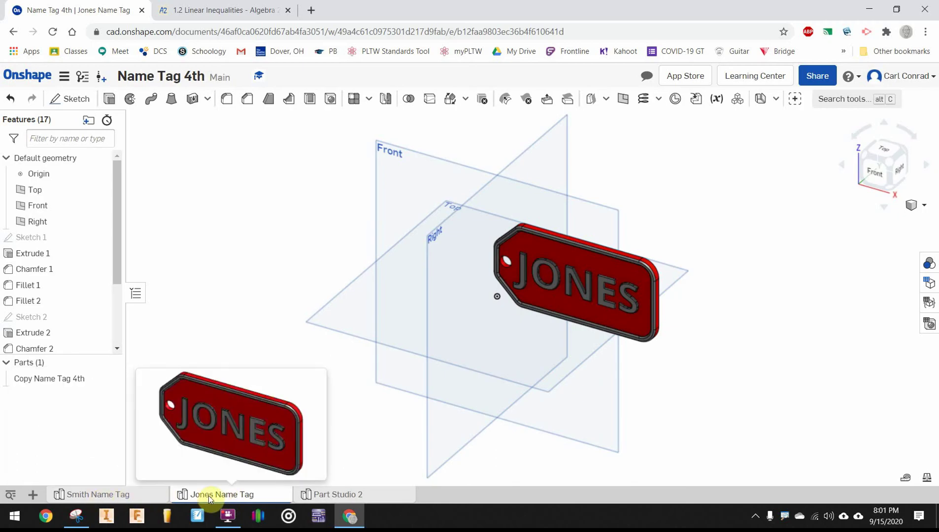
pyautogui.click(348, 496)
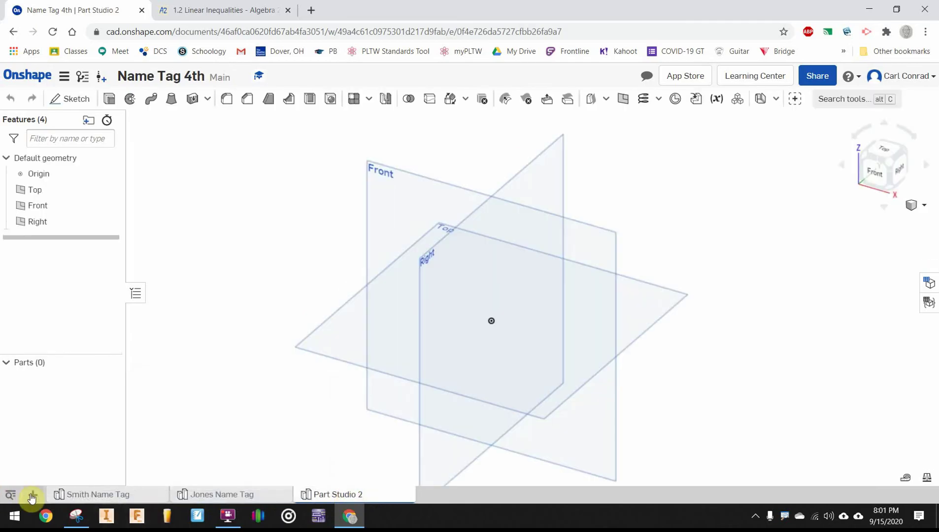
# Rename the Part Studio 2 element to 'Key Chain Demo'
pyautogui.click(32, 496)
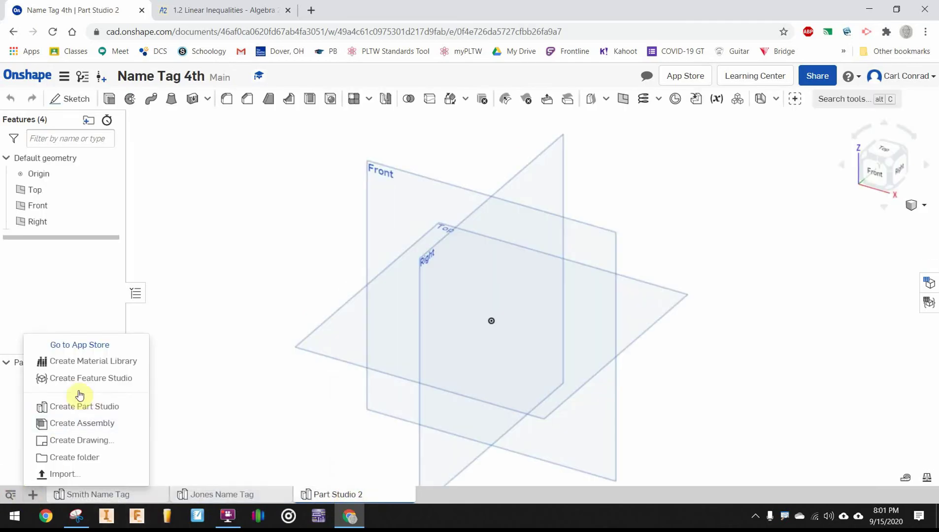
pyautogui.click(288, 425)
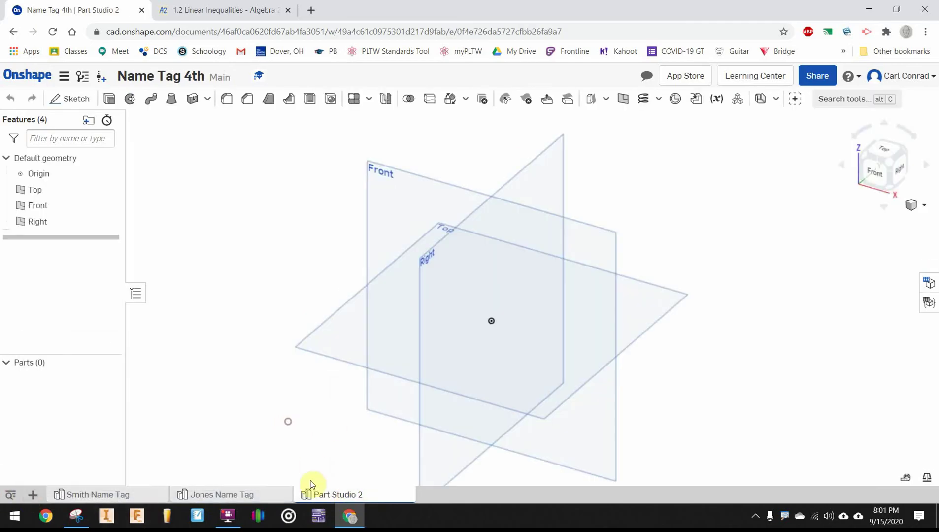
pyautogui.rightClick(335, 498)
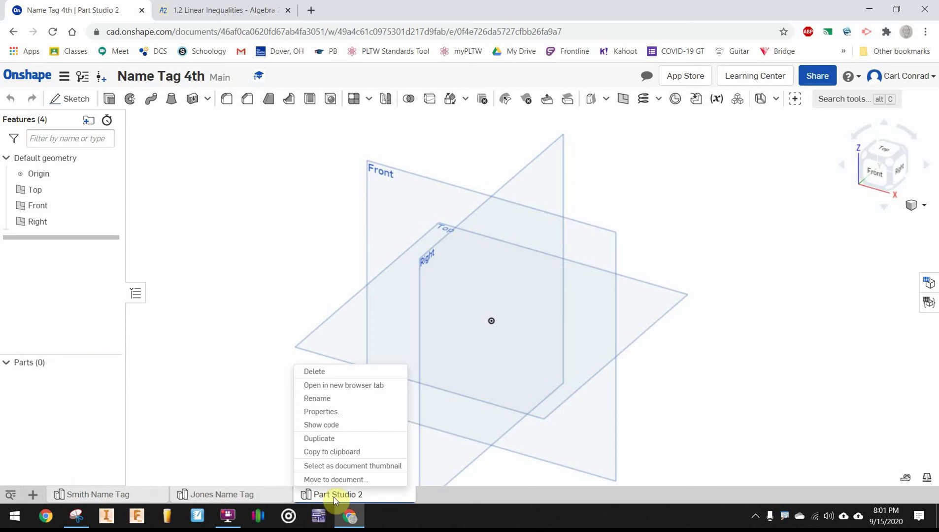
pyautogui.click(327, 400)
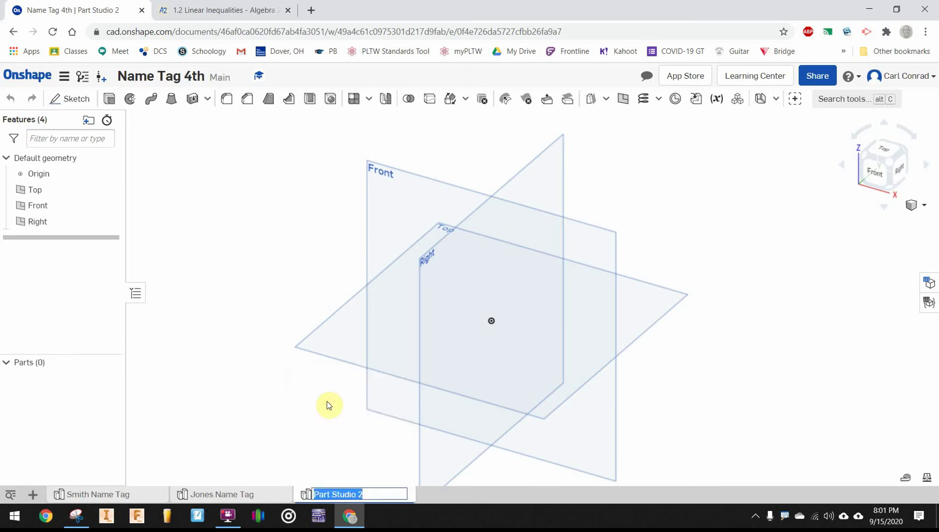
pyautogui.write('Key Chain Demo')
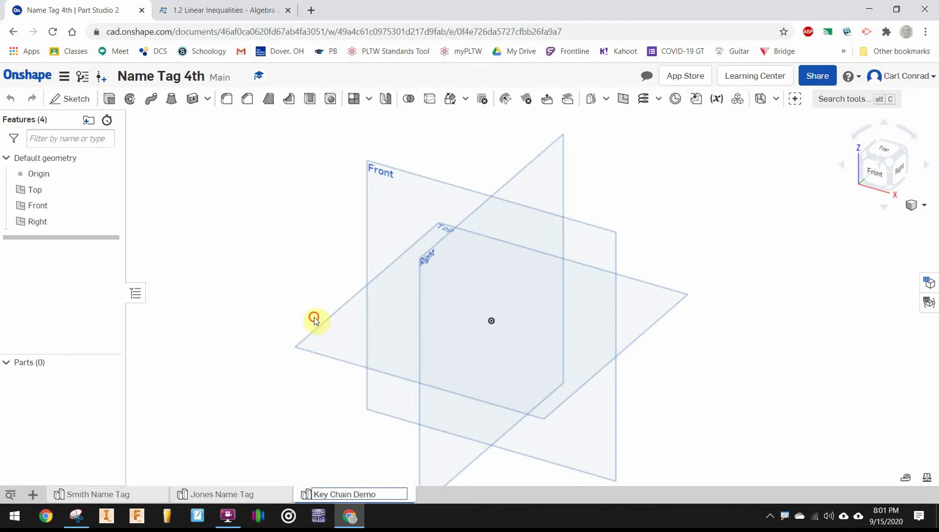
pyautogui.click(315, 319)
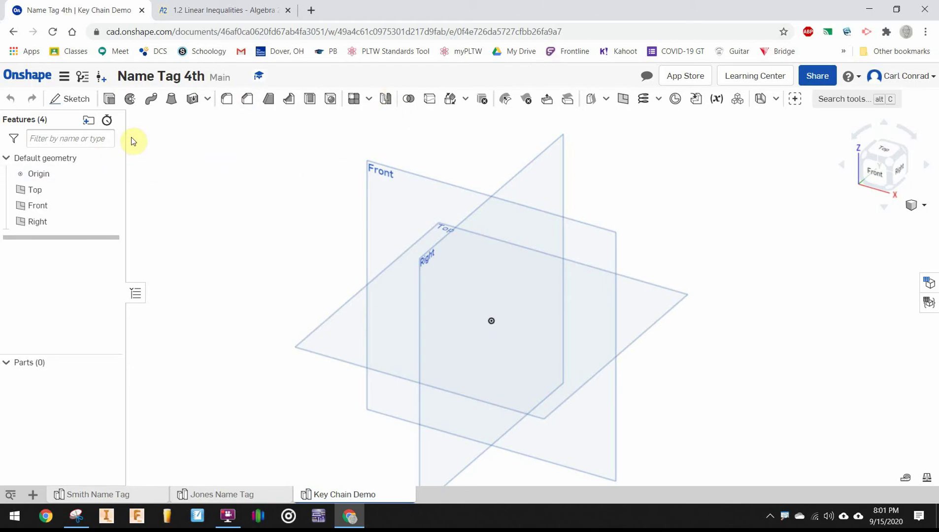
# On the Front plane, sketch a corner rectangle from the origin measuring 72 wide by 24 tall
pyautogui.click(77, 99)
pyautogui.click(430, 197)
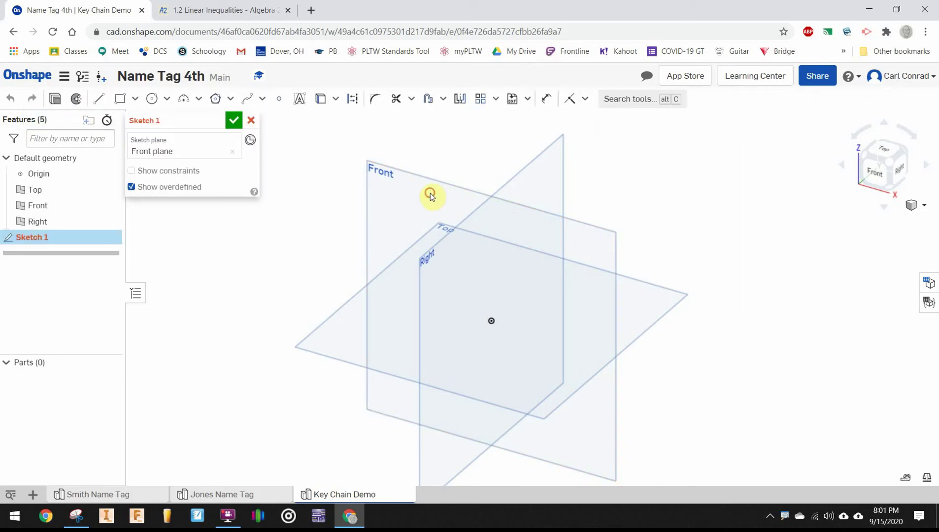
pyautogui.click(121, 100)
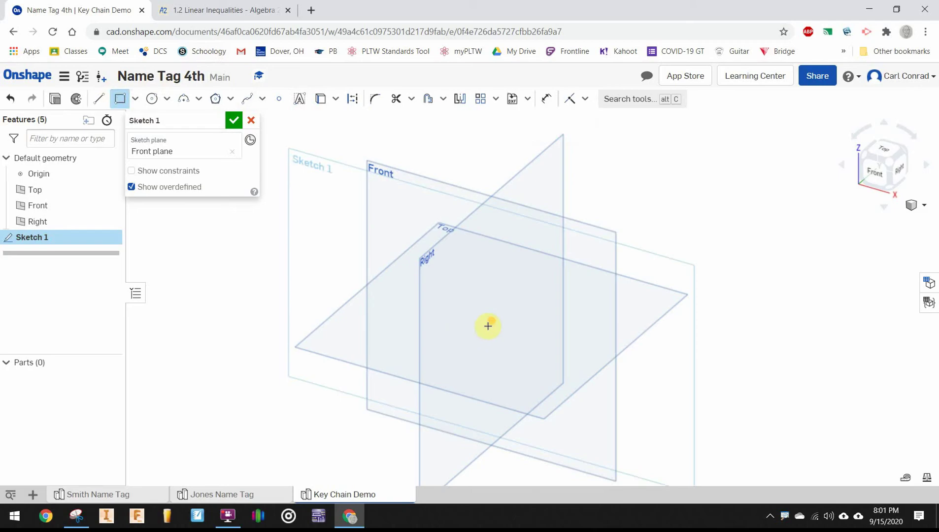
pyautogui.click(491, 322)
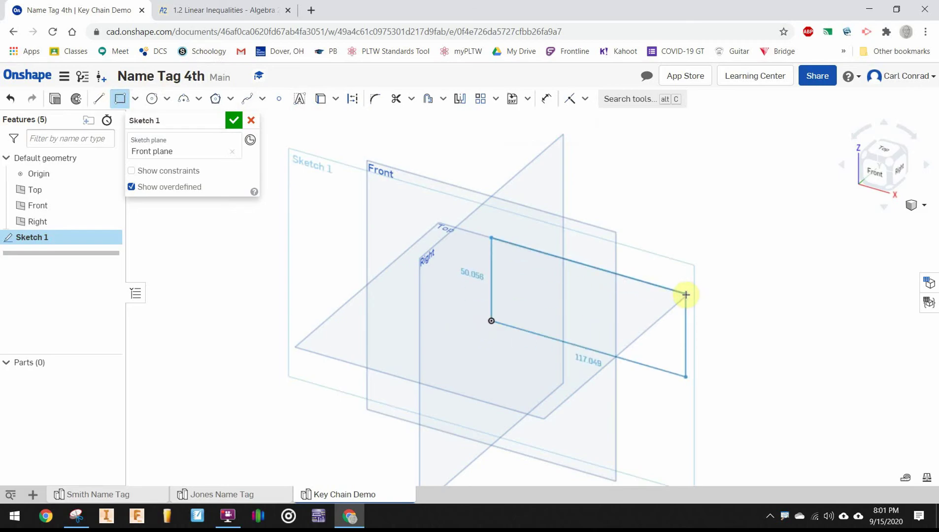
pyautogui.click(688, 287)
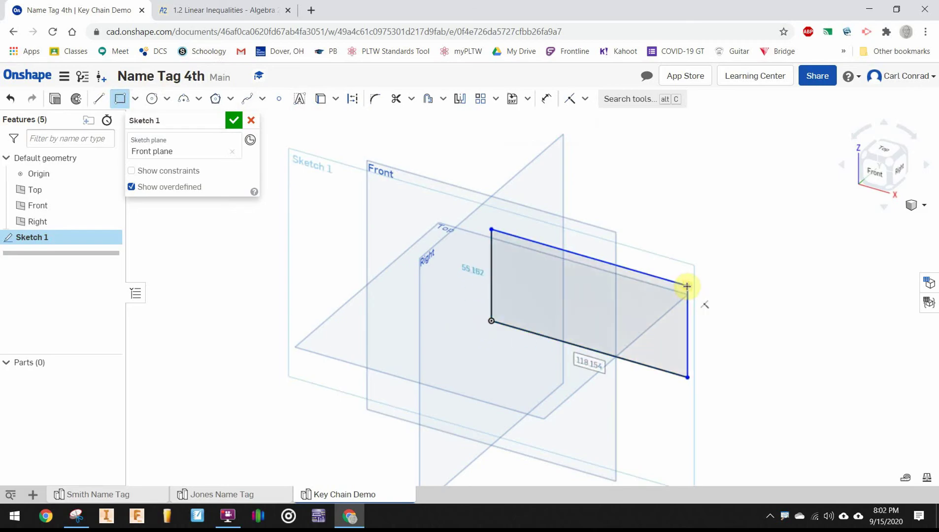
pyautogui.write('72')
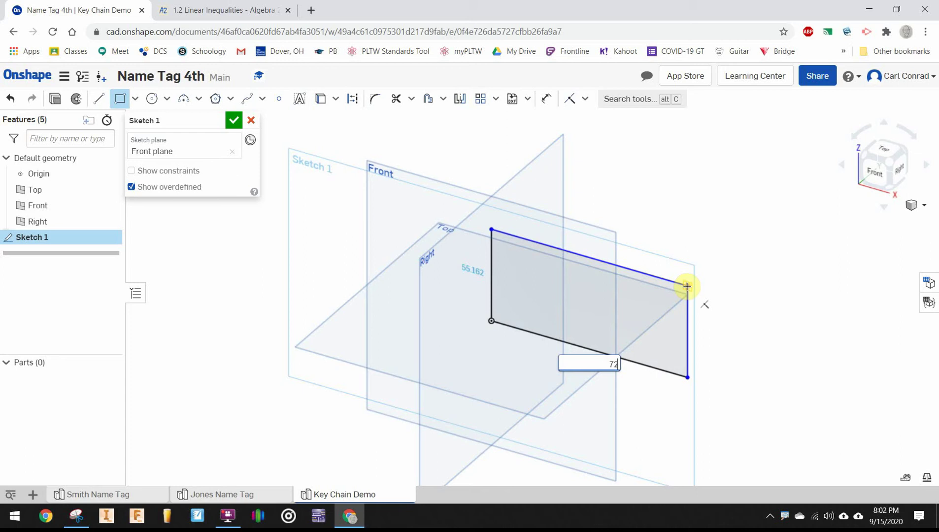
pyautogui.press('Return')
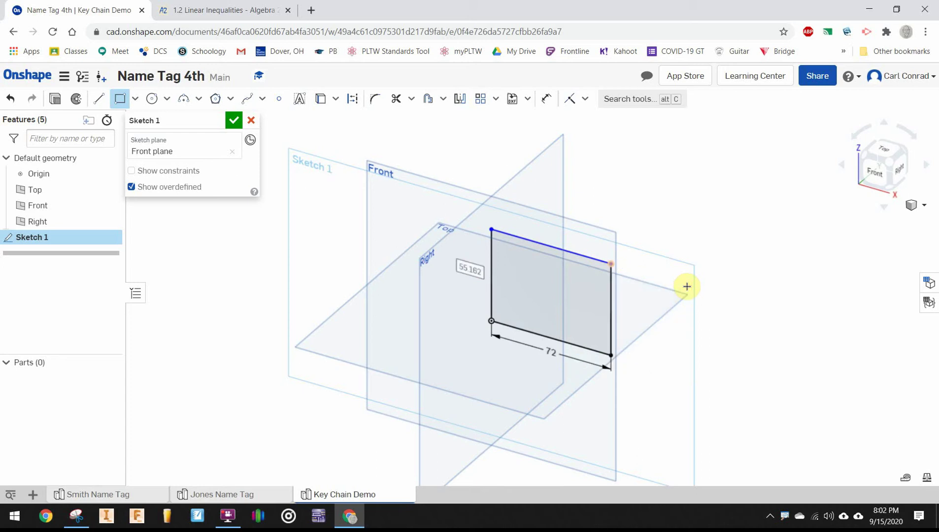
pyautogui.write('24')
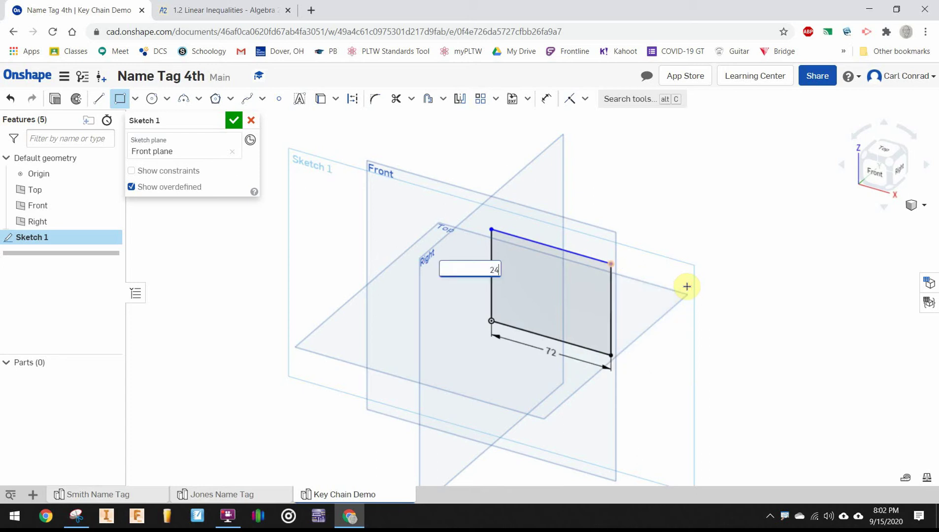
pyautogui.press('Return')
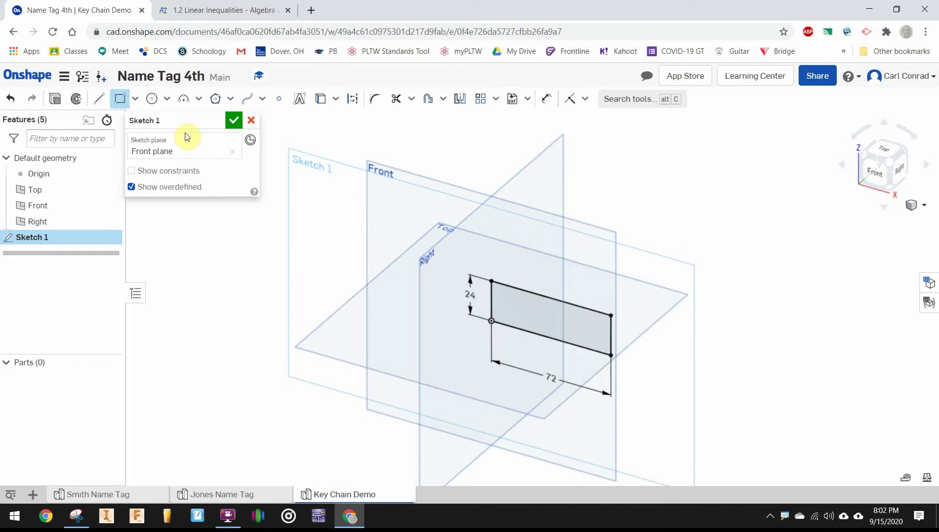
pyautogui.click(233, 124)
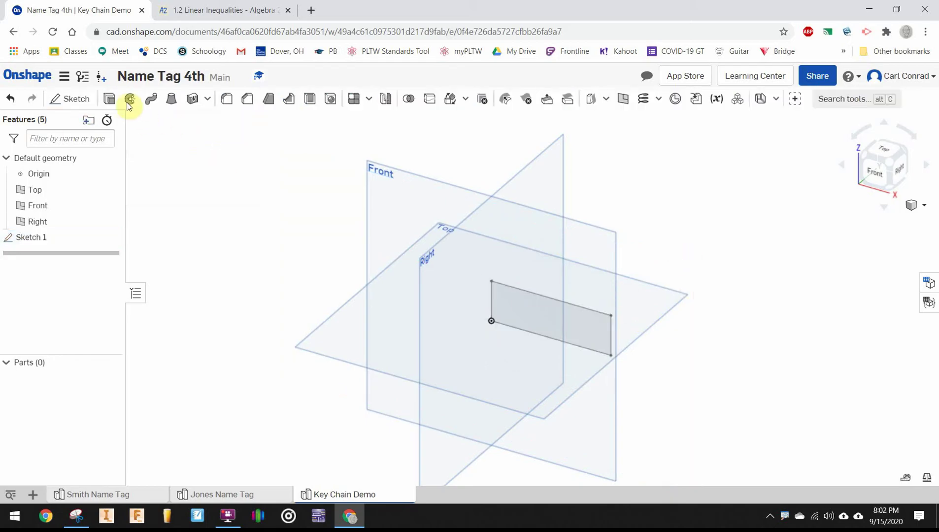
# Extrude the rectangle 2 mm into the blank tag plate and center it in the view
pyautogui.click(108, 98)
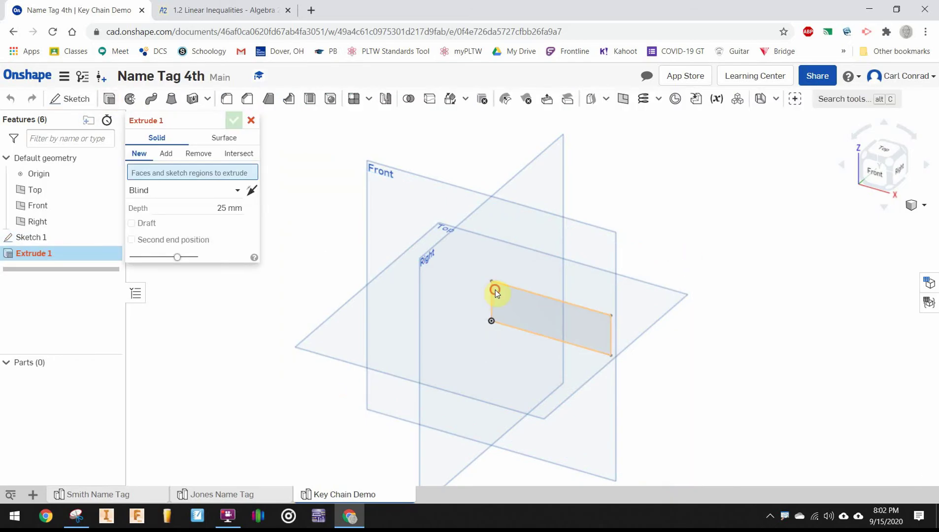
pyautogui.click(494, 291)
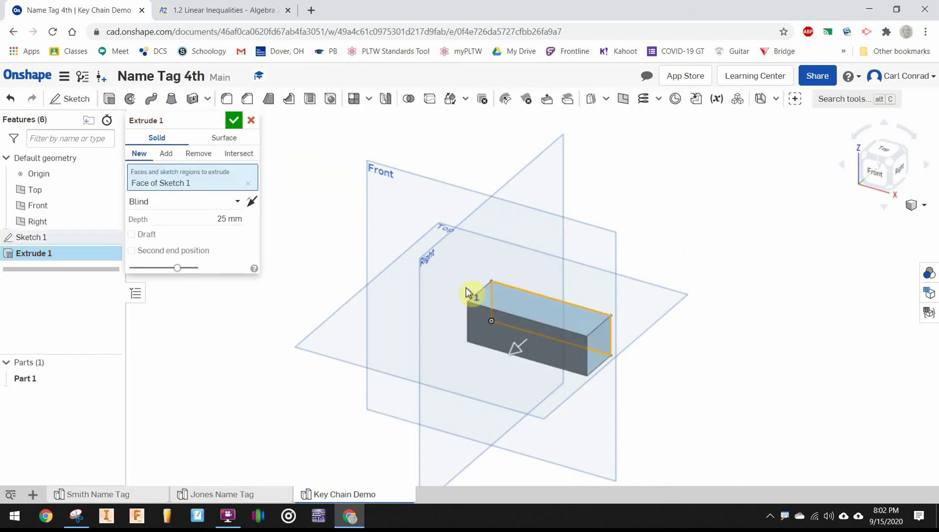
pyautogui.click(221, 219)
pyautogui.write('2')
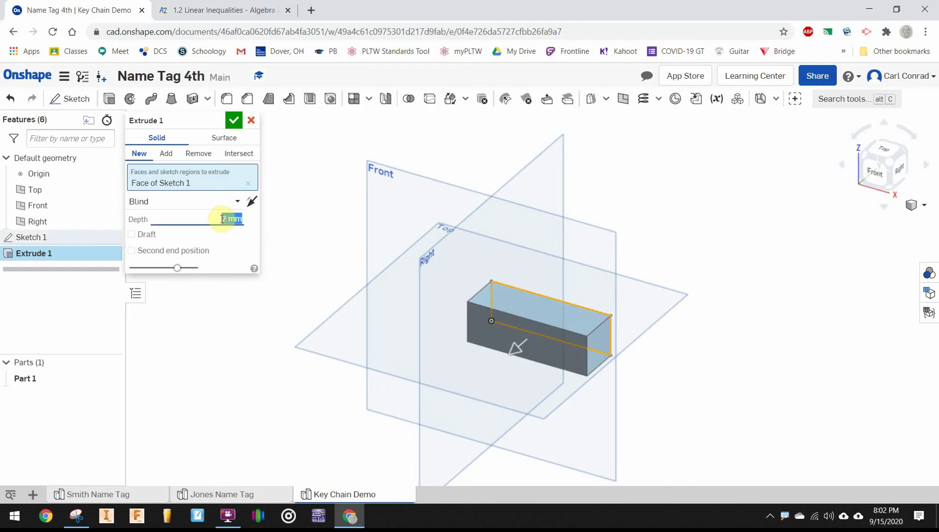
pyautogui.click(234, 122)
pyautogui.scroll(5, 419, 281)
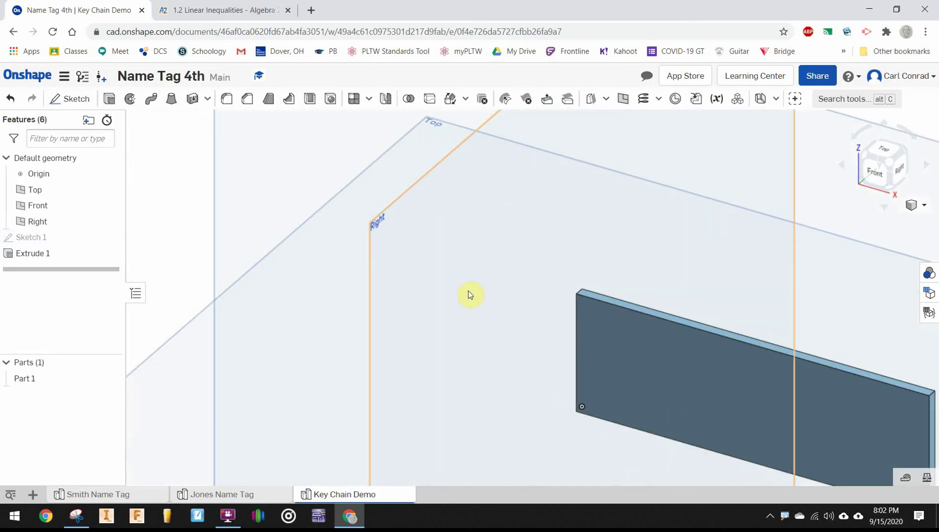
pyautogui.moveTo(467, 278); pyautogui.dragTo(344, 237, button='middle')
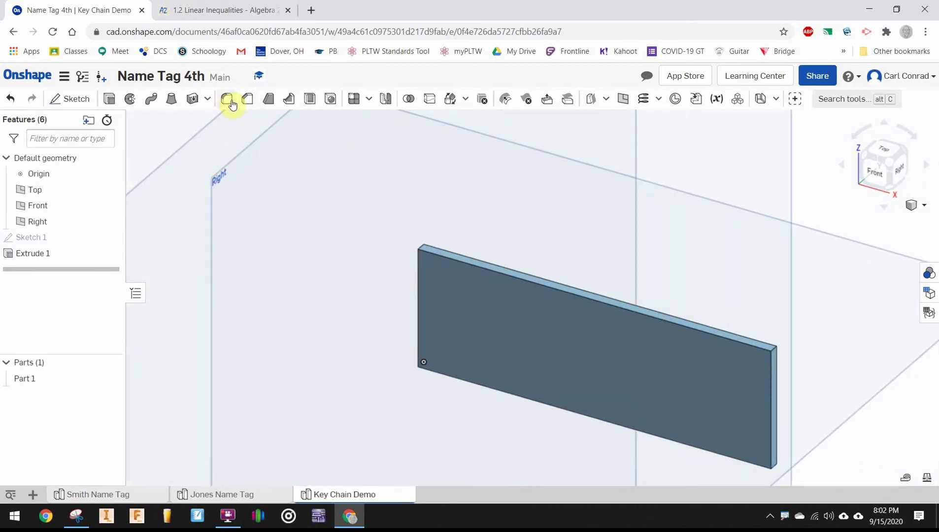
# Chamfer the plate's two left corner edges with 7 mm equal-distance bevels
pyautogui.click(248, 99)
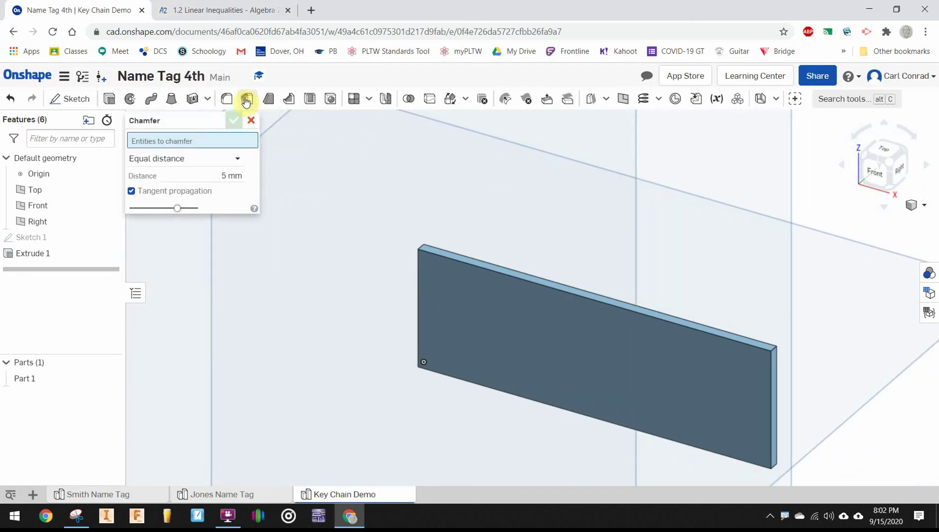
pyautogui.click(226, 179)
pyautogui.click(225, 178)
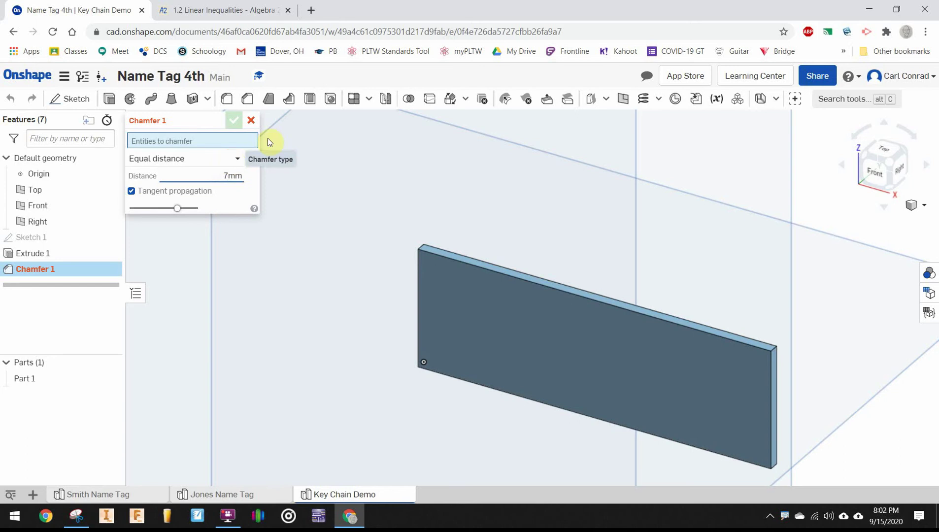
pyautogui.scroll(5, 441, 249)
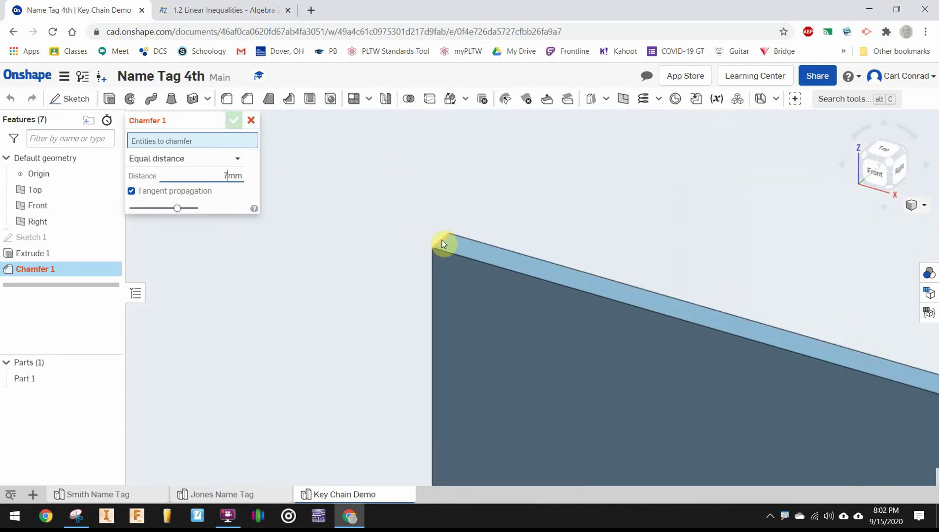
pyautogui.click(442, 241)
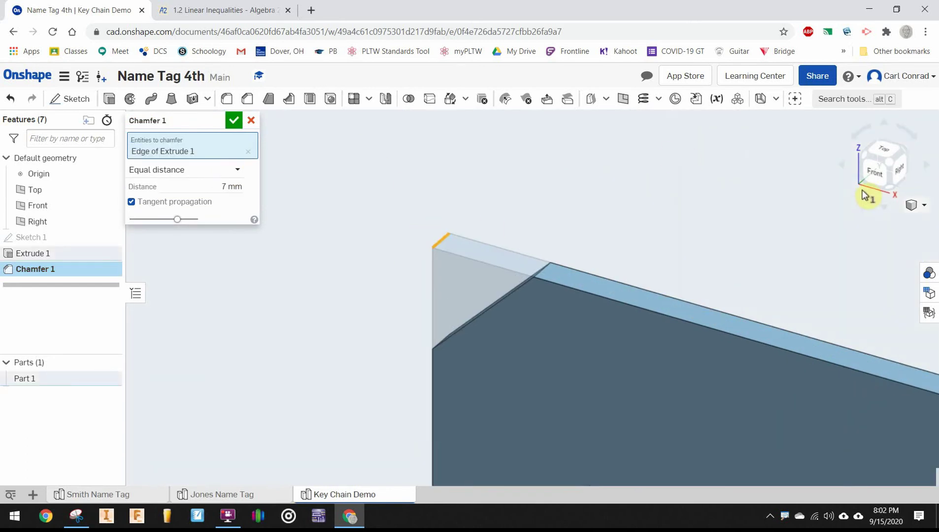
pyautogui.click(890, 192)
pyautogui.scroll(5, 535, 329)
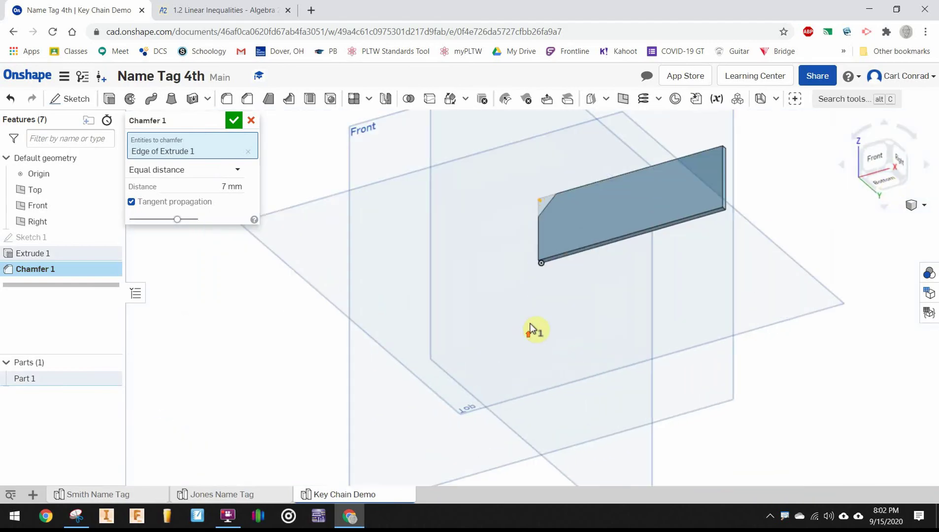
pyautogui.scroll(3, 541, 271)
pyautogui.click(546, 246)
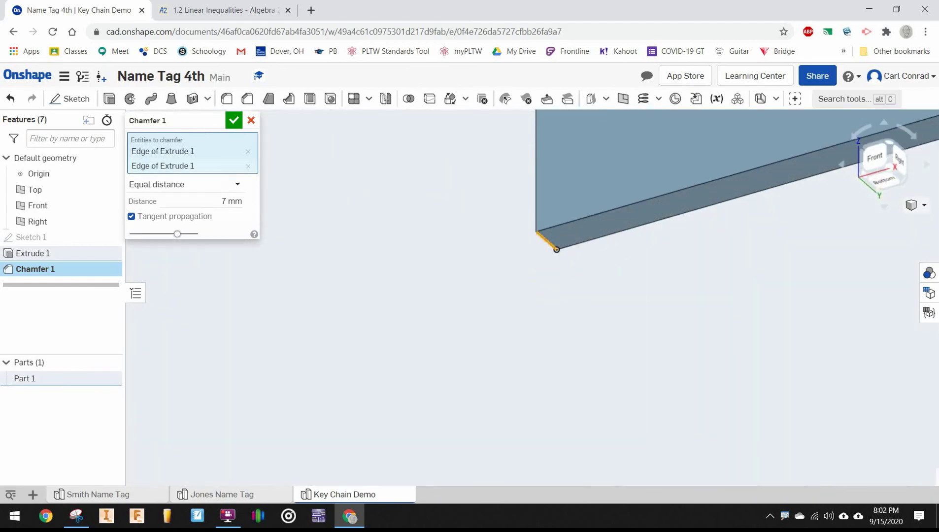
pyautogui.click(234, 120)
# Look at the tag straight from the front, zoomed in
pyautogui.scroll(3, 330, 181)
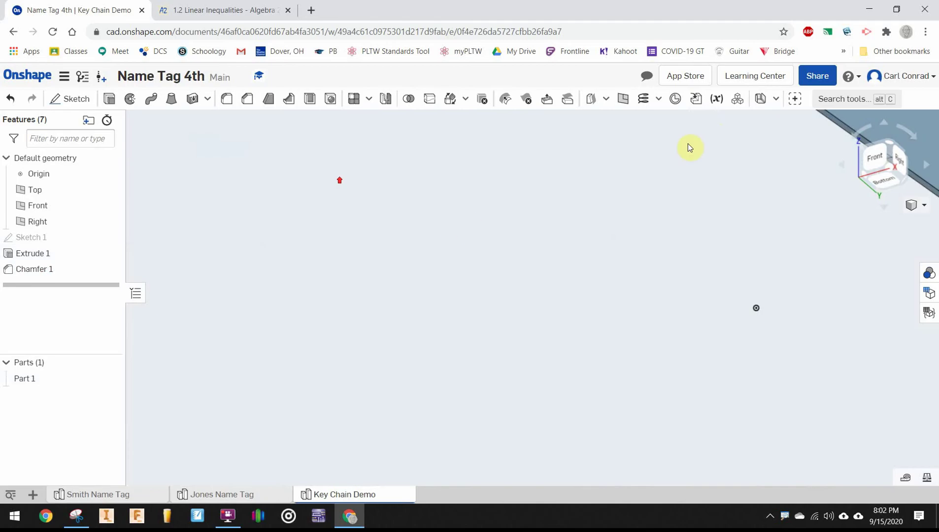
pyautogui.click(876, 160)
pyautogui.scroll(3, 638, 265)
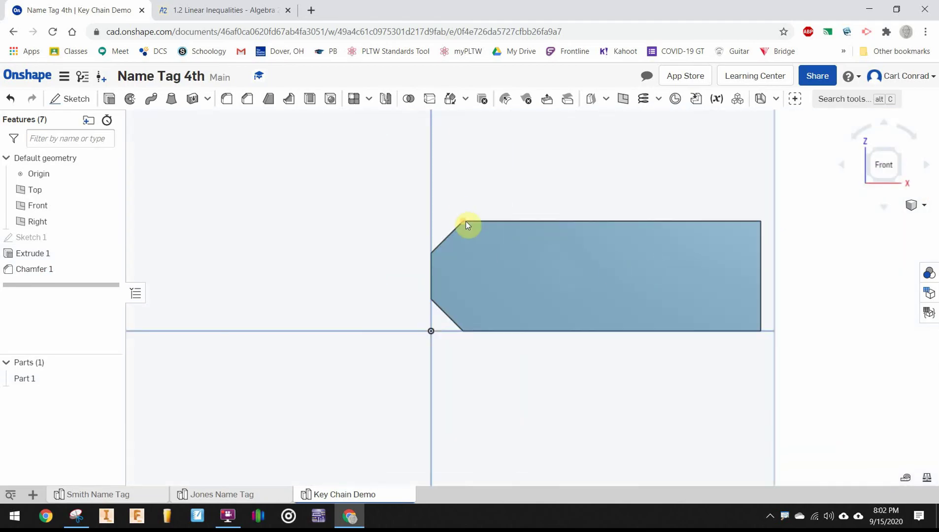
# Start a 2 mm radius fillet and bring the chamfered left end into view
pyautogui.click(225, 102)
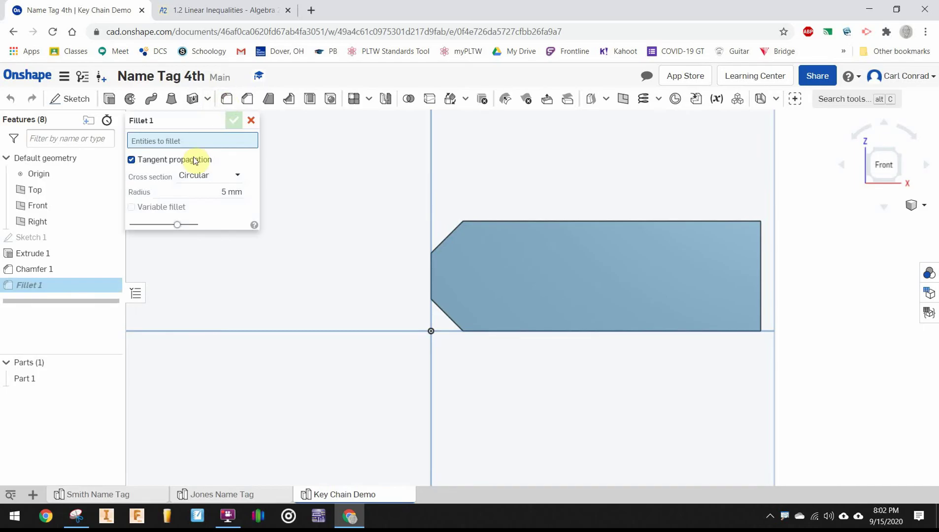
pyautogui.click(226, 191)
pyautogui.write('2')
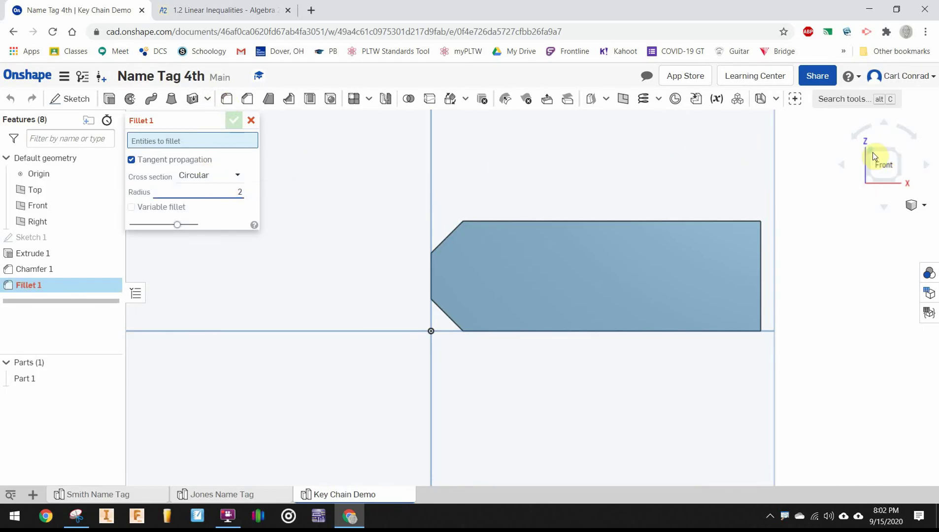
pyautogui.moveTo(870, 149); pyautogui.dragTo(601, 219)
pyautogui.scroll(5, 542, 288)
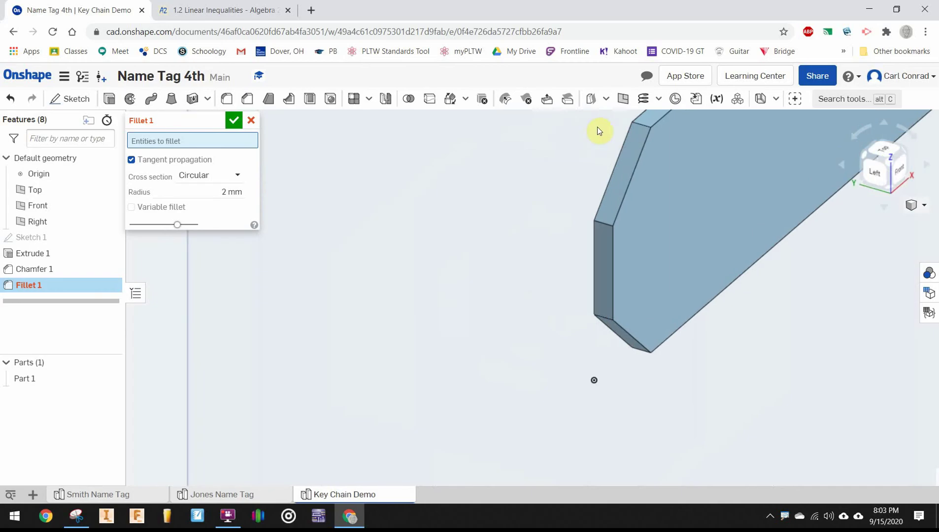
pyautogui.moveTo(598, 131); pyautogui.dragTo(549, 234, button='middle')
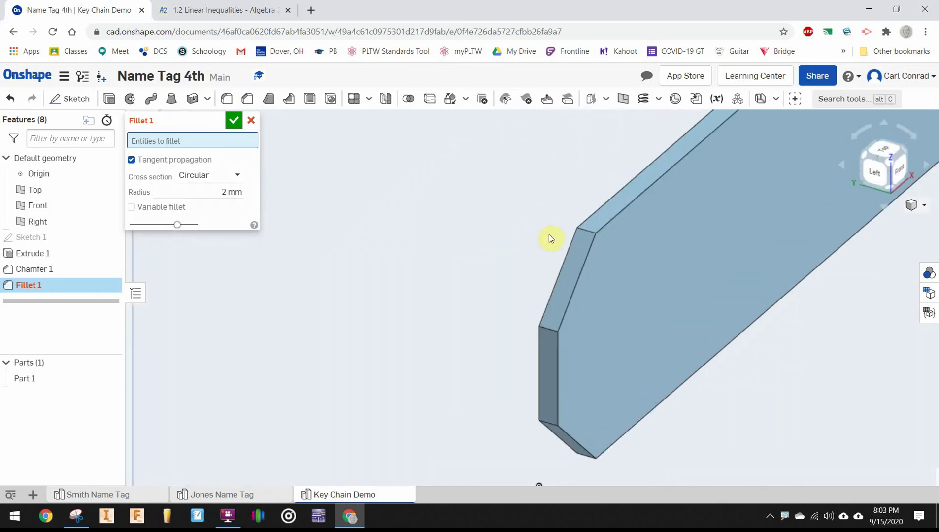
# Round the four chamfer edges with the 2 mm fillet, then view the tag from the front
pyautogui.click(585, 232)
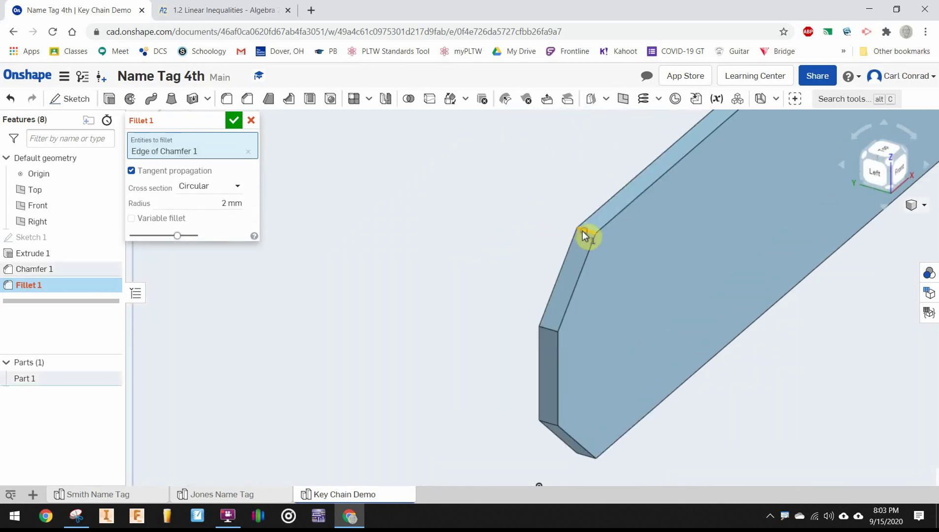
pyautogui.click(547, 330)
pyautogui.click(549, 426)
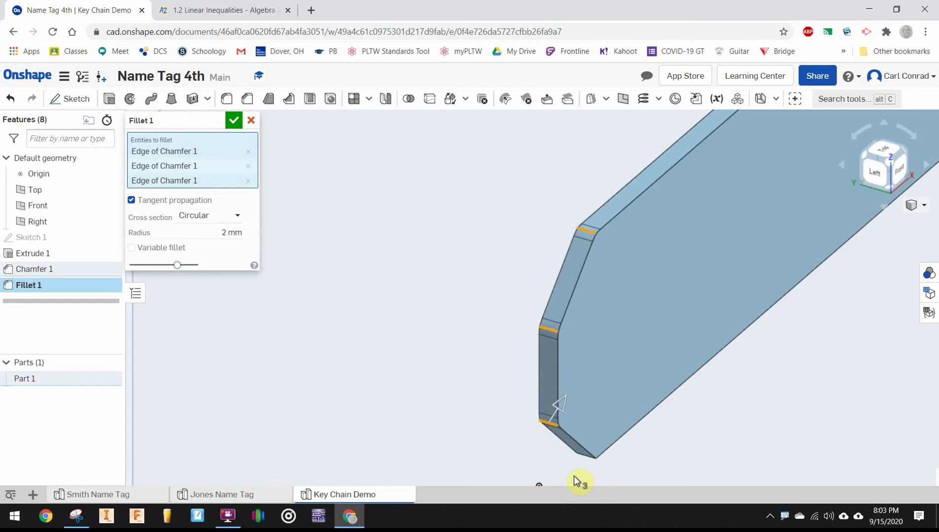
pyautogui.click(590, 459)
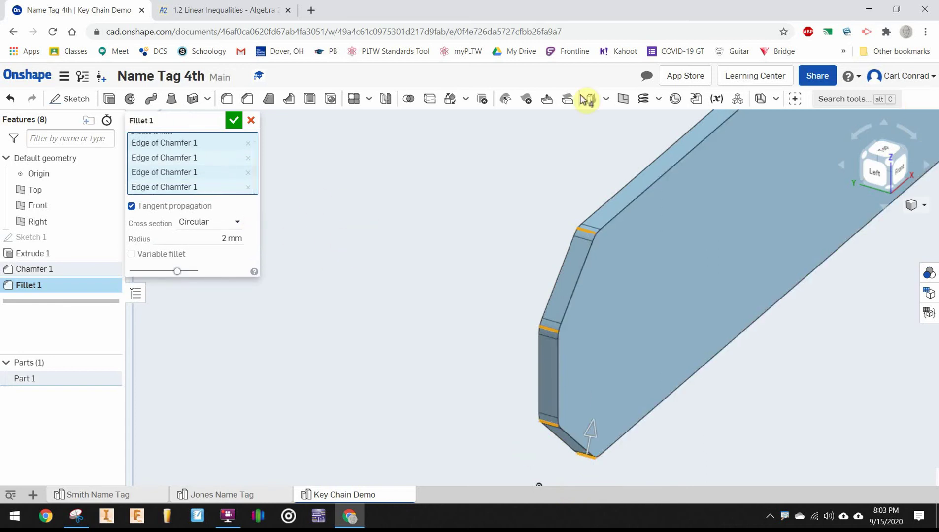
pyautogui.click(233, 121)
pyautogui.click(243, 130)
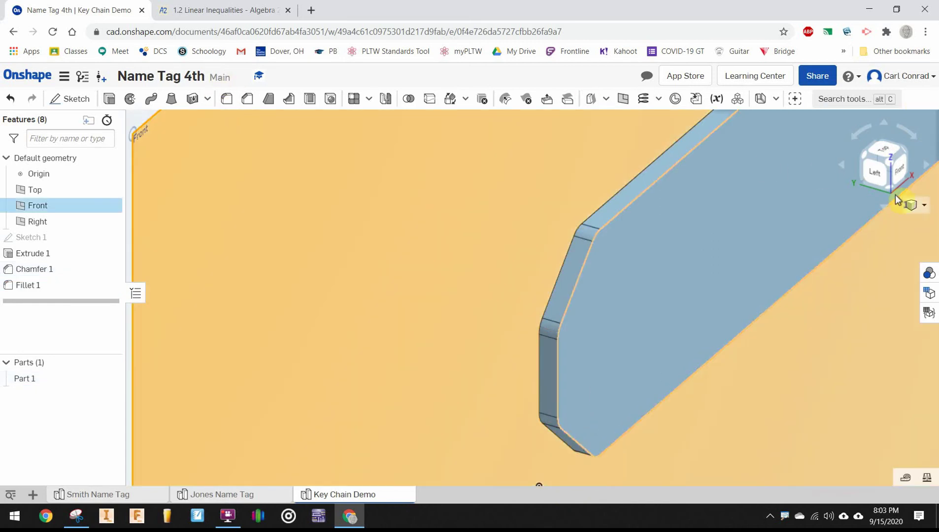
pyautogui.click(898, 170)
pyautogui.scroll(5, 646, 276)
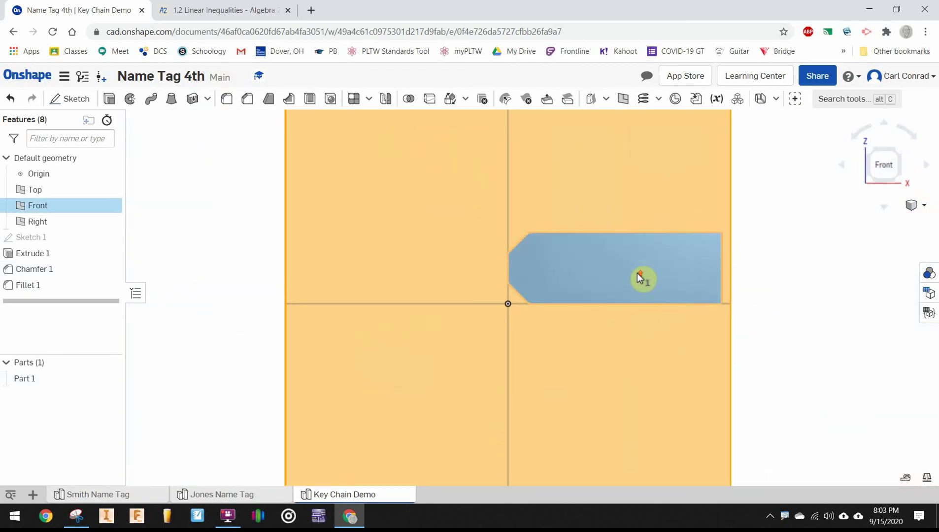
# Preview a second fillet on the tag's two right-end corner edges with a 6 mm radius
pyautogui.click(227, 100)
pyautogui.click(895, 151)
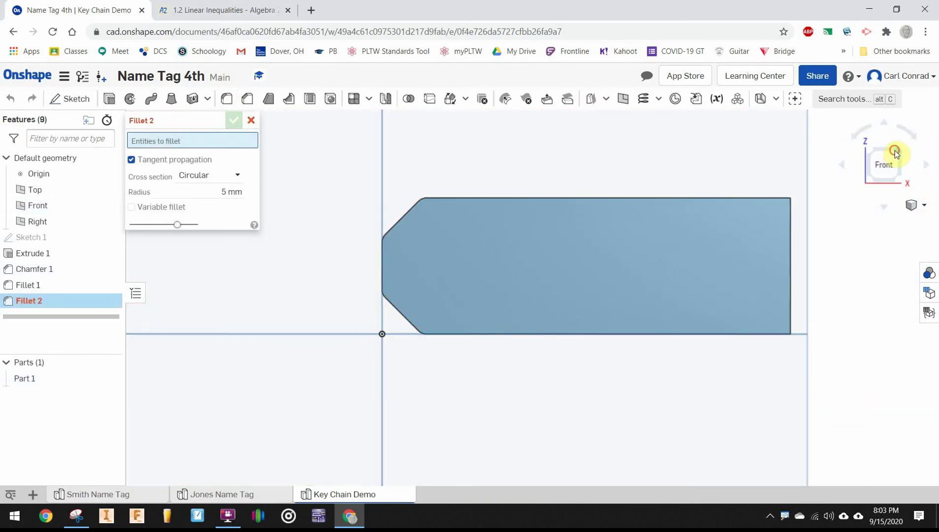
pyautogui.scroll(5, 641, 301)
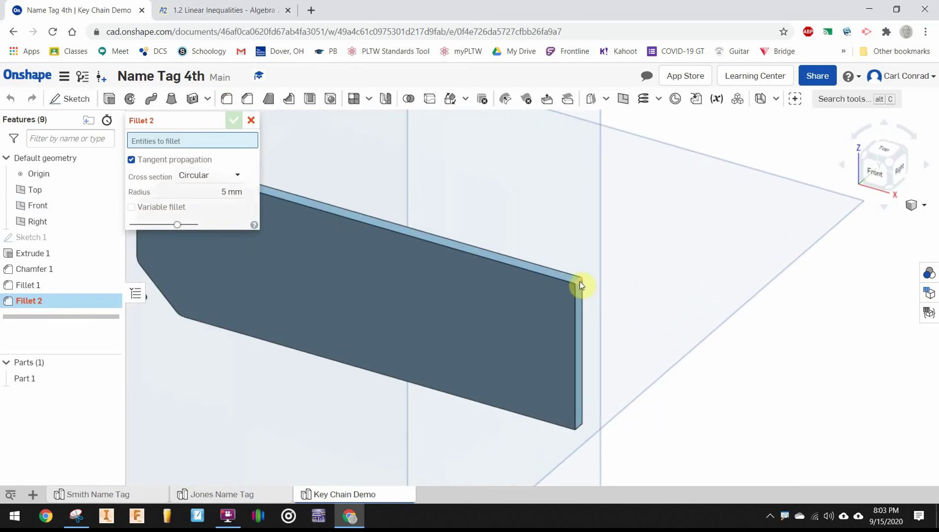
pyautogui.click(579, 284)
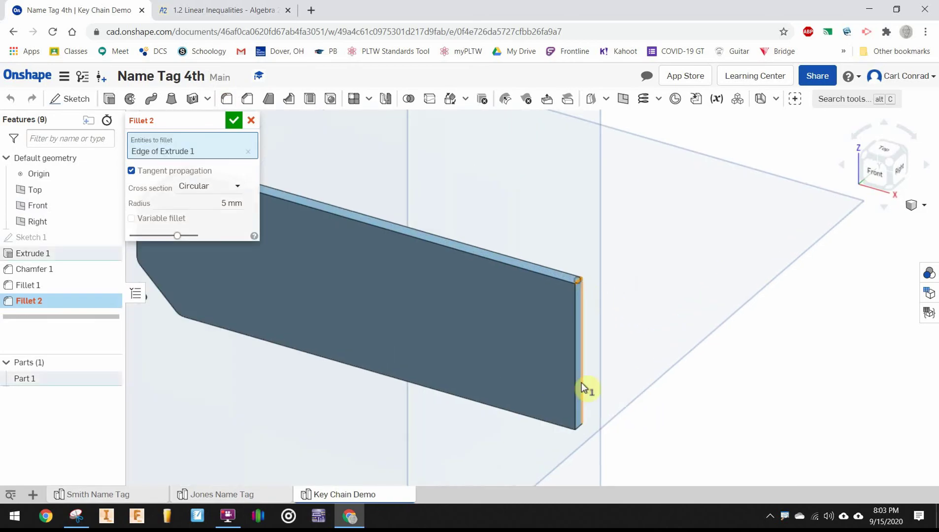
pyautogui.click(583, 431)
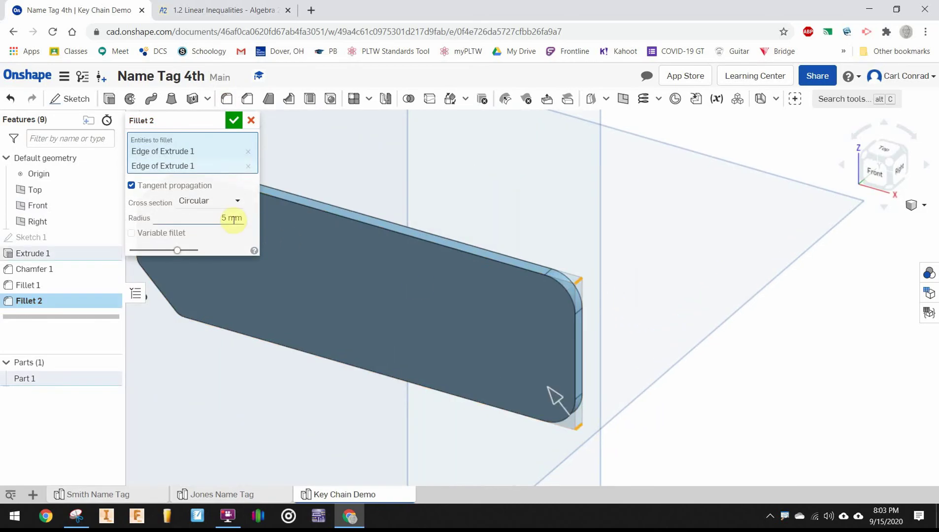
pyautogui.moveTo(224, 217); pyautogui.dragTo(253, 223)
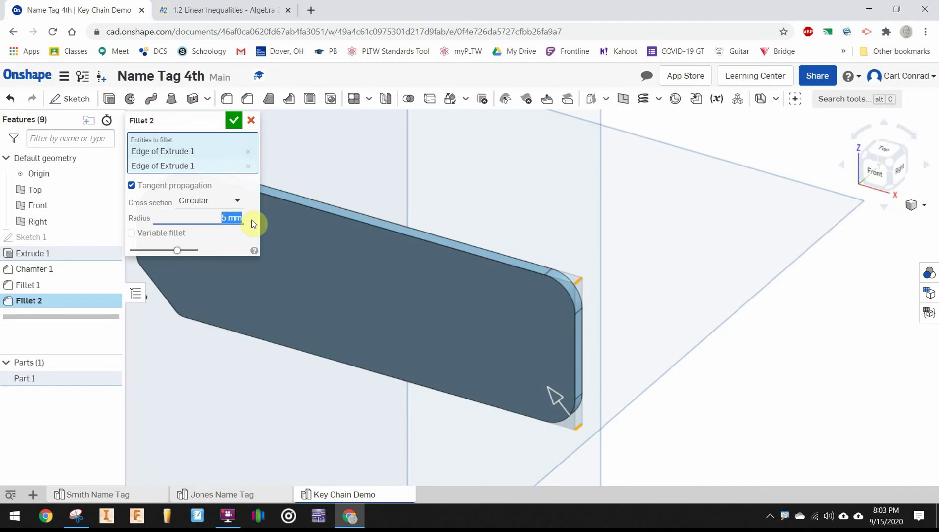
pyautogui.write('6')
pyautogui.press('Return')
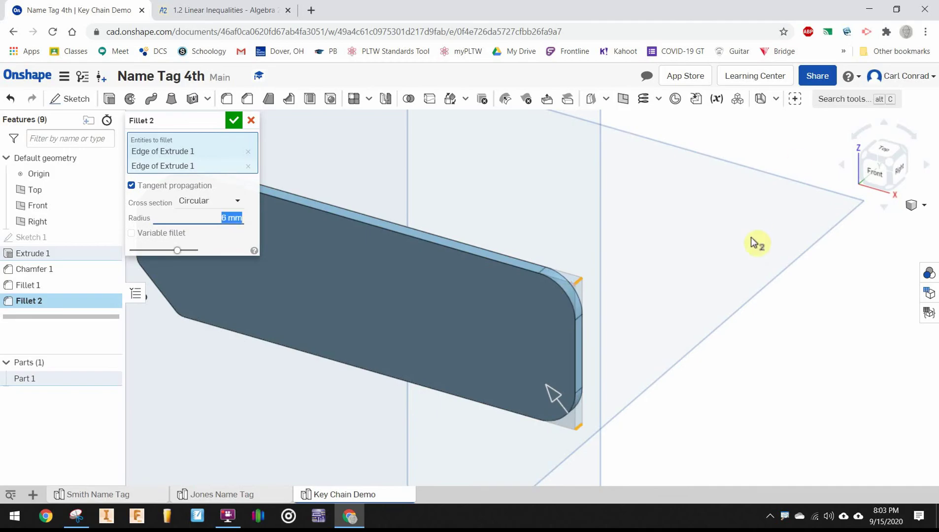
# Apply the 6 mm fillet and start Sketch 2 on the tag's front face
pyautogui.click(234, 121)
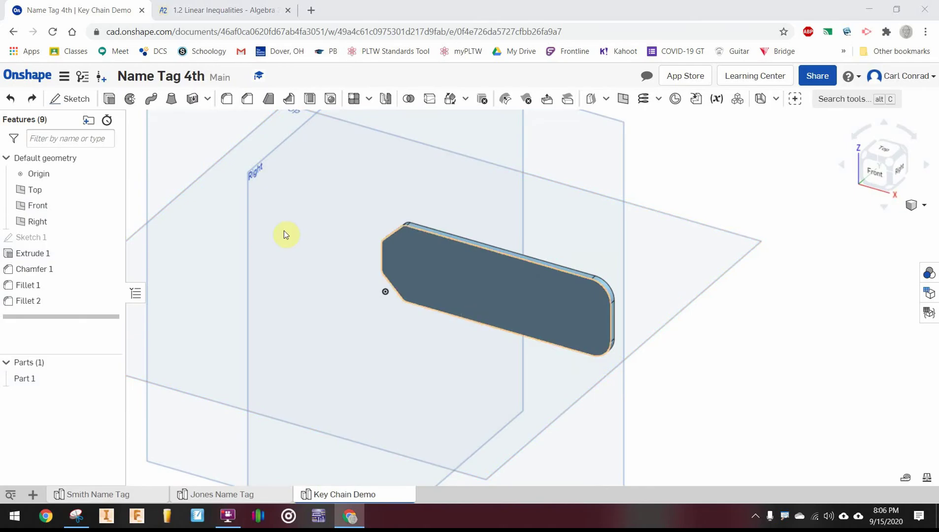
pyautogui.click(57, 99)
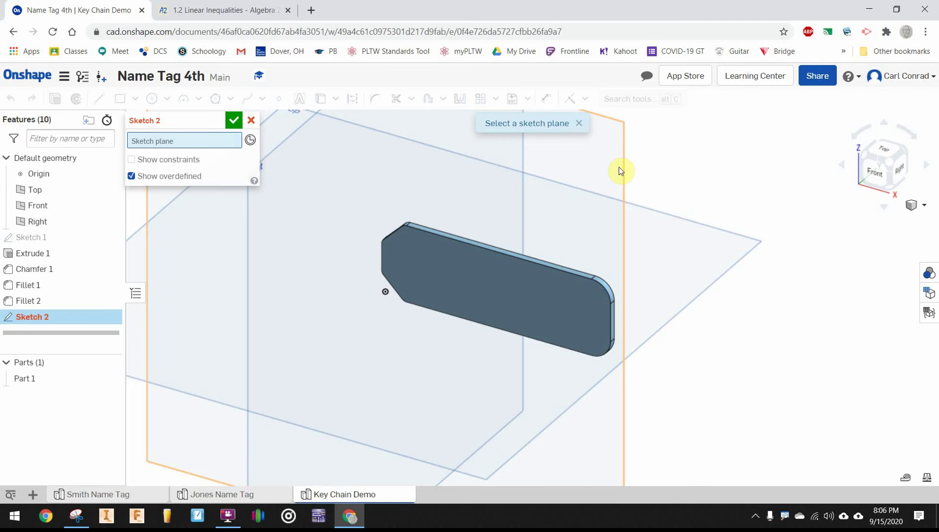
pyautogui.click(525, 294)
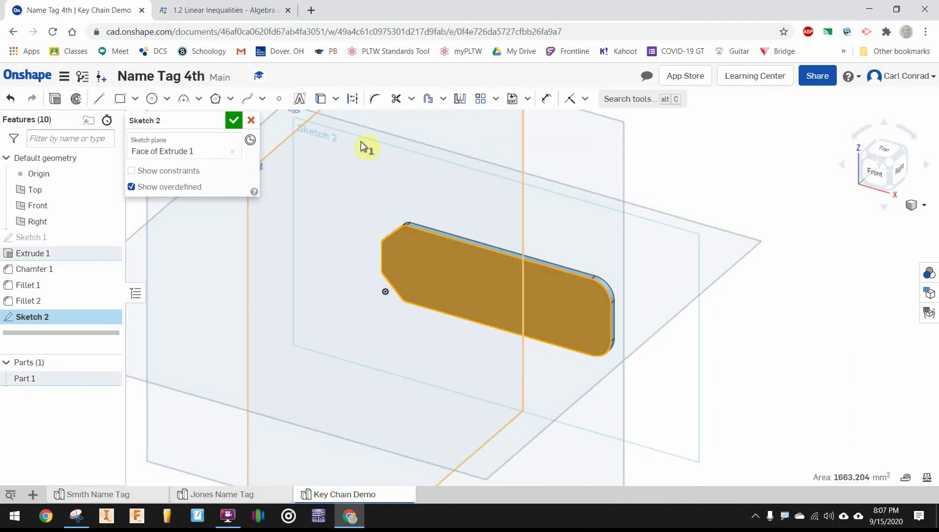
# Pick the tag's front face as the source for an offset outline
pyautogui.click(427, 100)
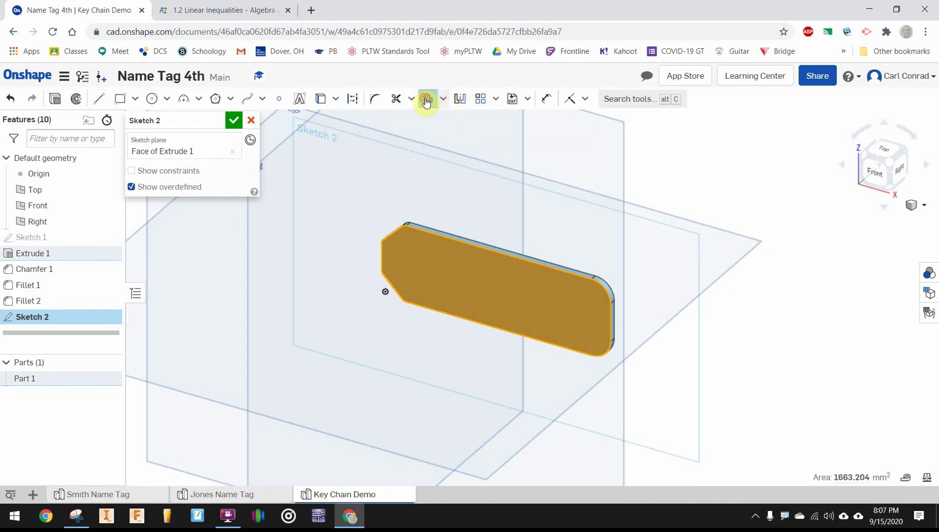
pyautogui.click(449, 255)
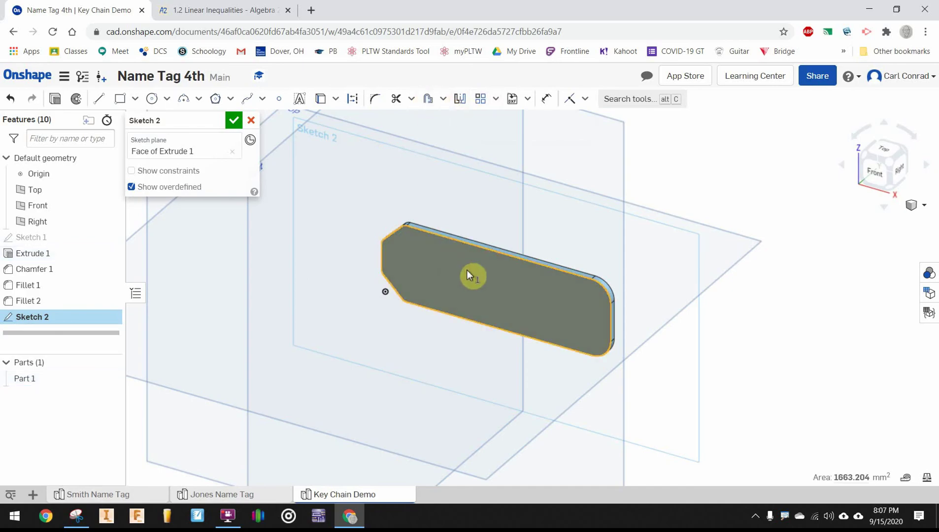
pyautogui.click(474, 257)
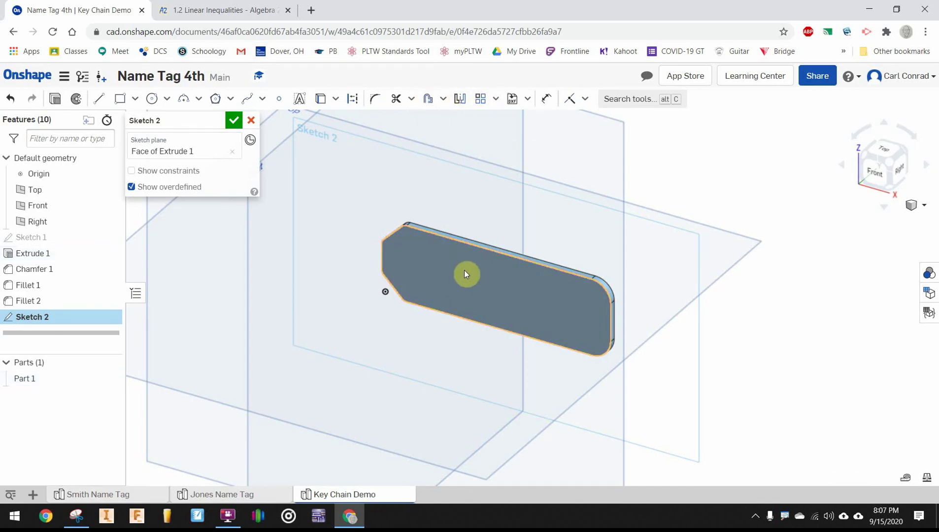
pyautogui.scroll(5, 476, 273)
pyautogui.click(493, 280)
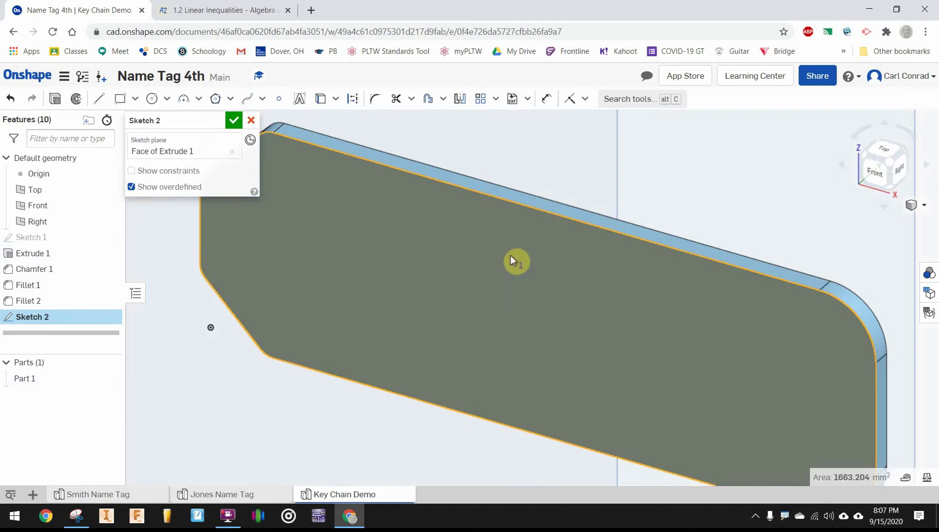
pyautogui.scroll(-5, 512, 254)
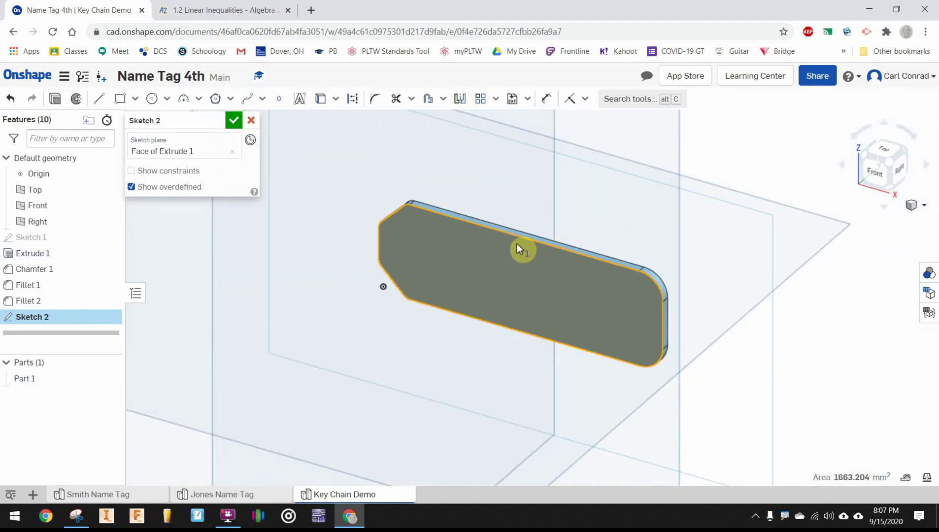
# Offset the front face outline to the inside of the tag
pyautogui.click(427, 99)
pyautogui.click(489, 271)
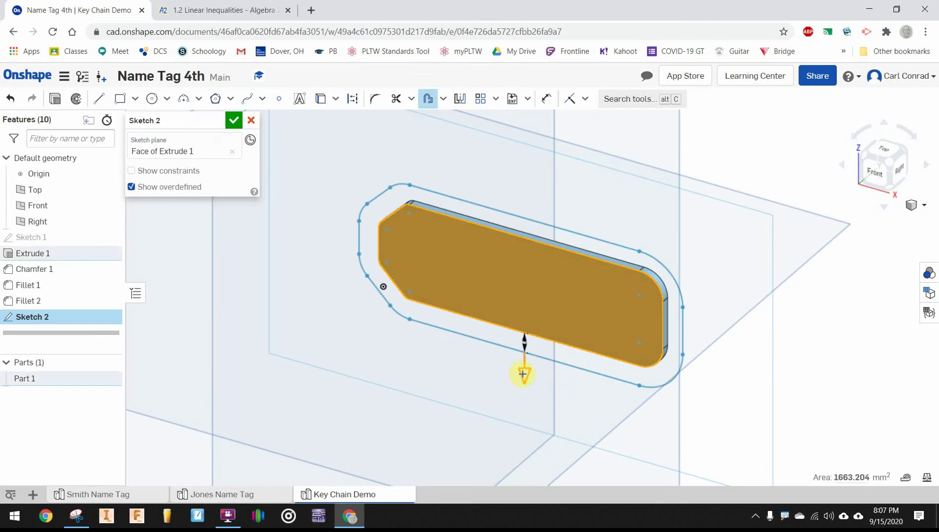
pyautogui.moveTo(523, 374); pyautogui.dragTo(526, 344)
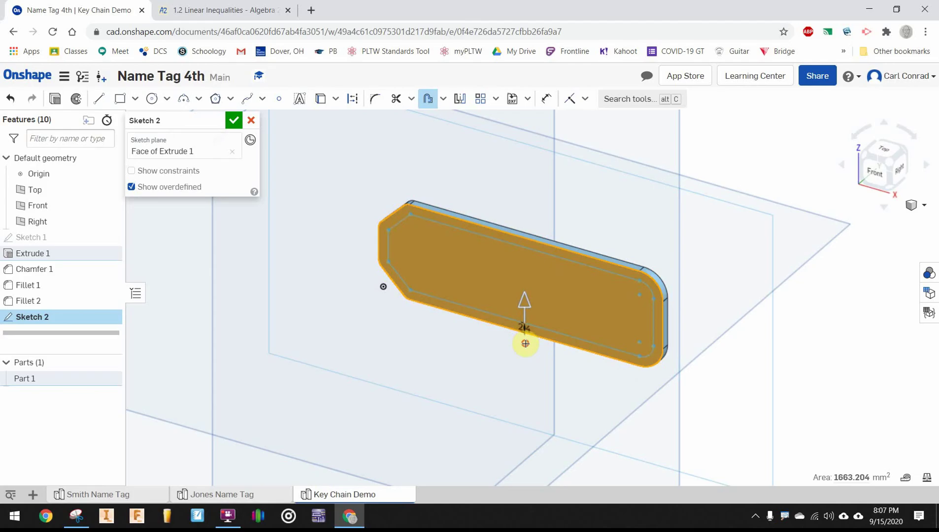
pyautogui.scroll(5, 525, 344)
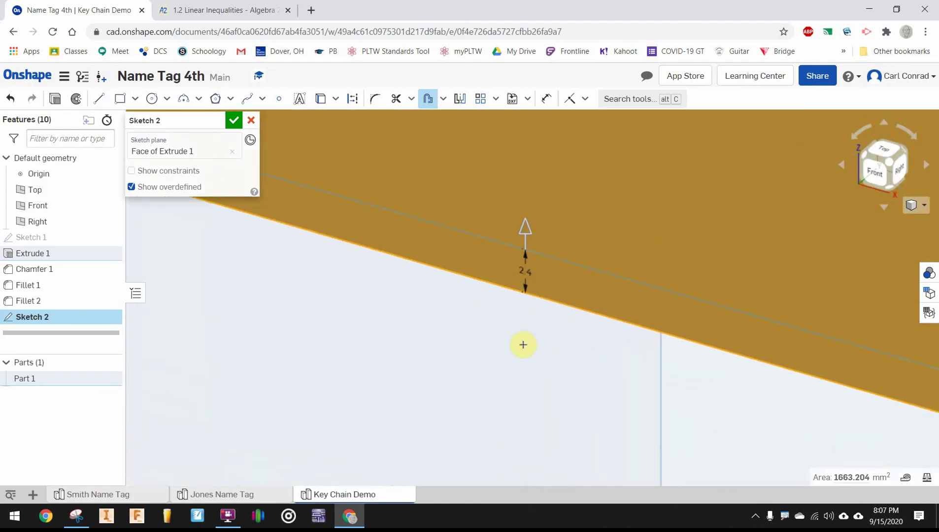
# Set the inset border offset distance to 2 mm
pyautogui.click(525, 271)
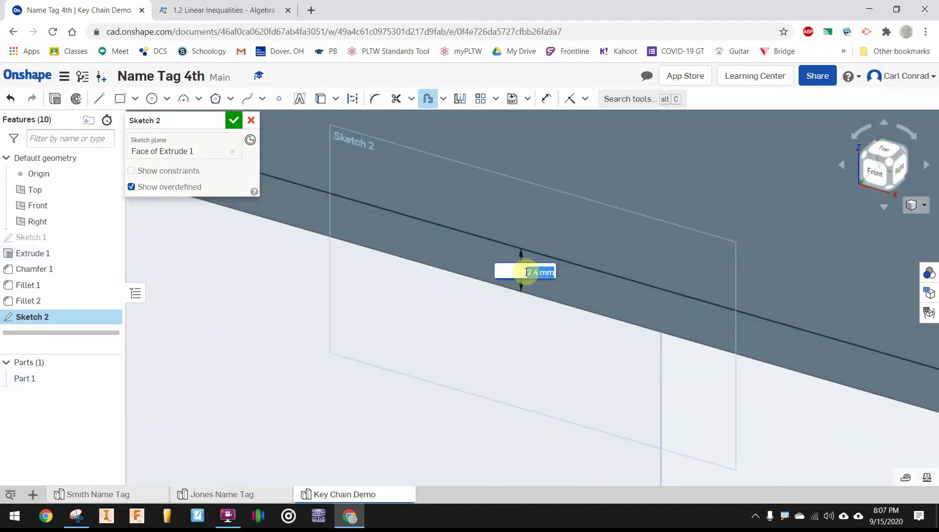
pyautogui.write('2')
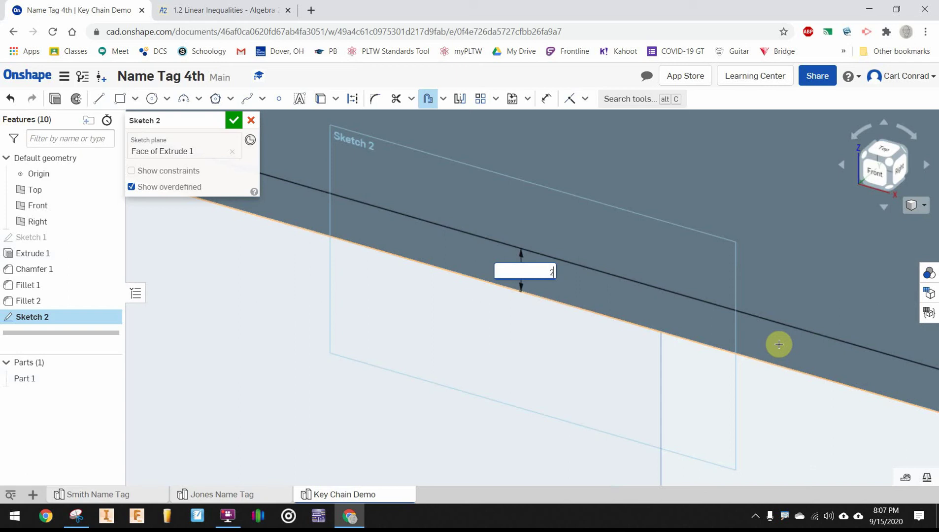
pyautogui.press('Return')
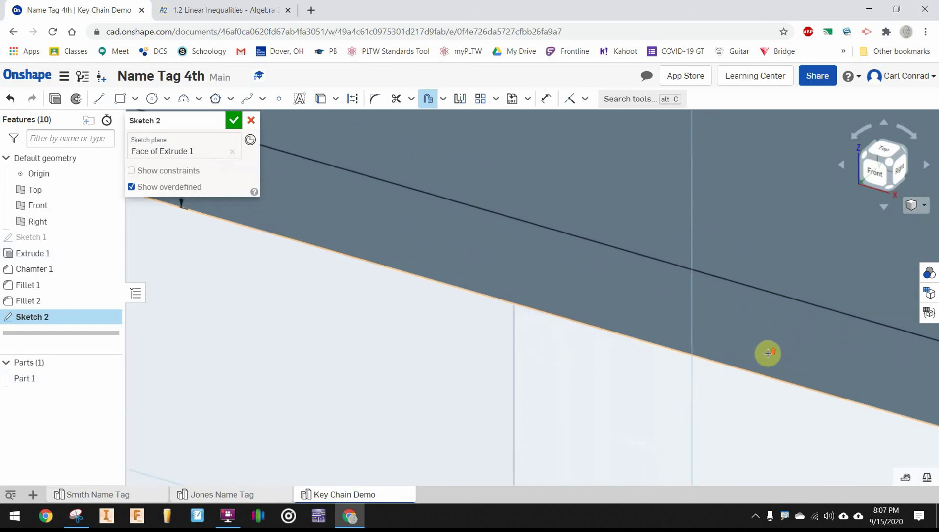
pyautogui.scroll(-5, 729, 347)
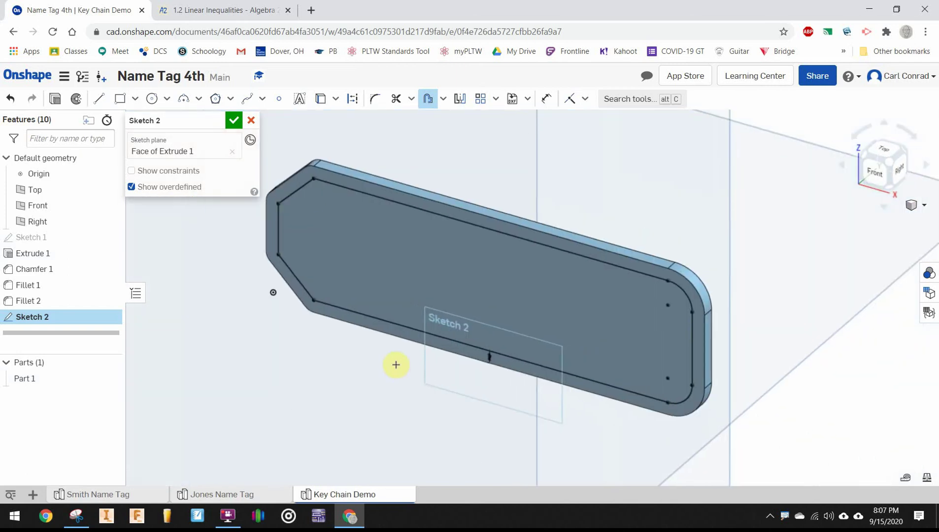
pyautogui.scroll(5, 498, 346)
pyautogui.scroll(2, 575, 359)
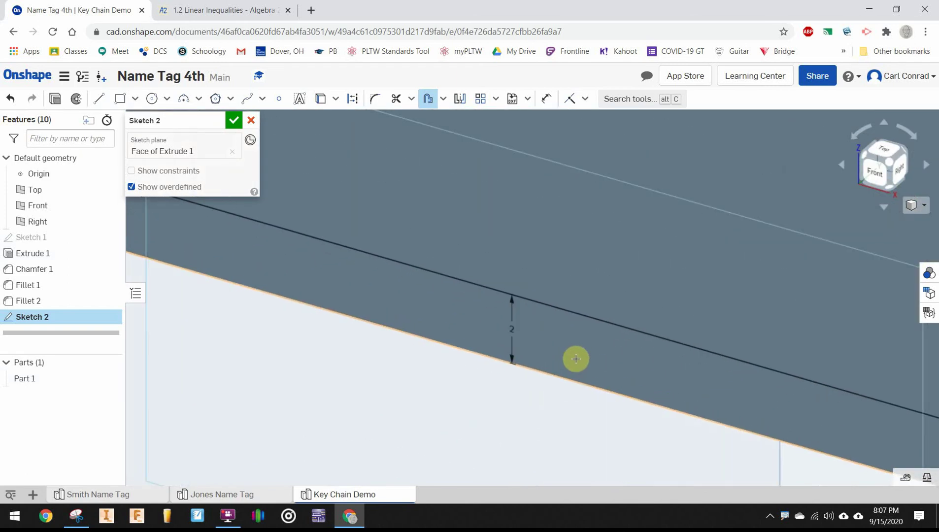
pyautogui.scroll(-5, 575, 359)
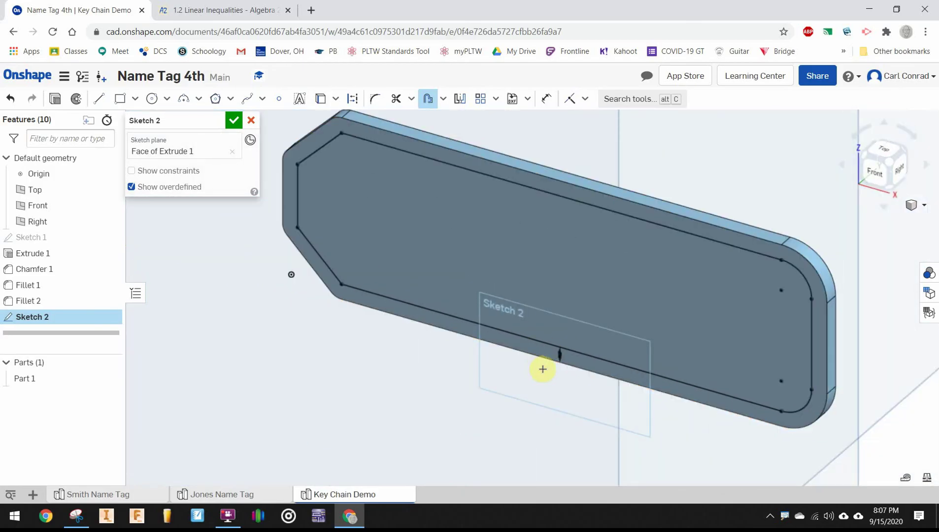
pyautogui.scroll(-3, 583, 378)
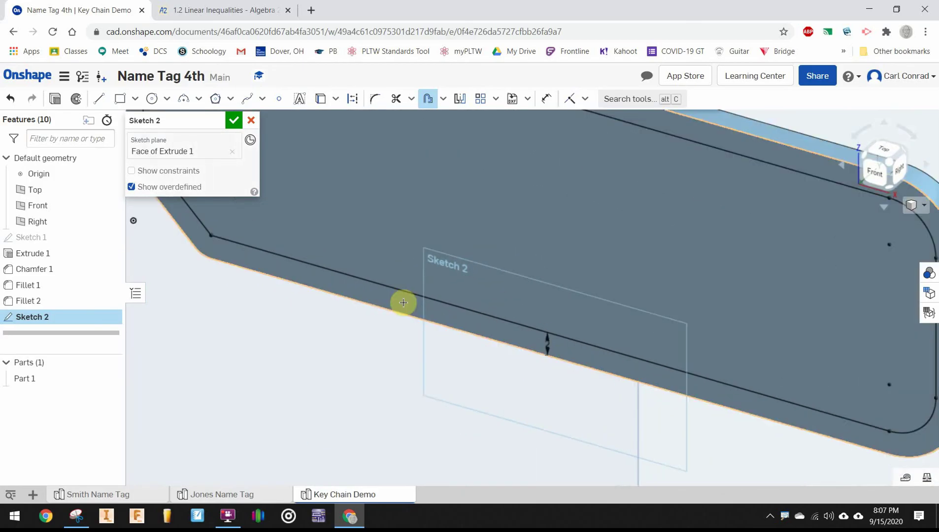
pyautogui.scroll(3, 505, 304)
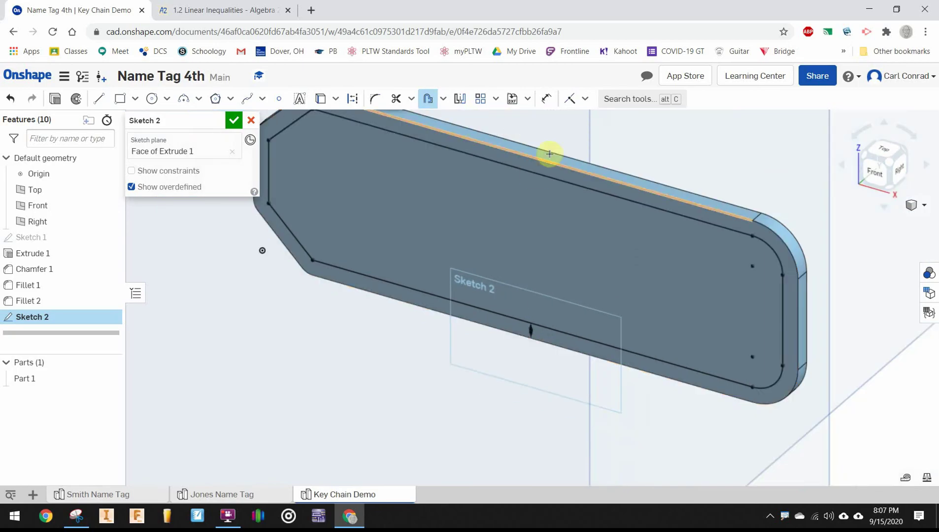
# Close Sketch 2 and extrude its border ring region 1 mm as an added raised rim
pyautogui.click(235, 124)
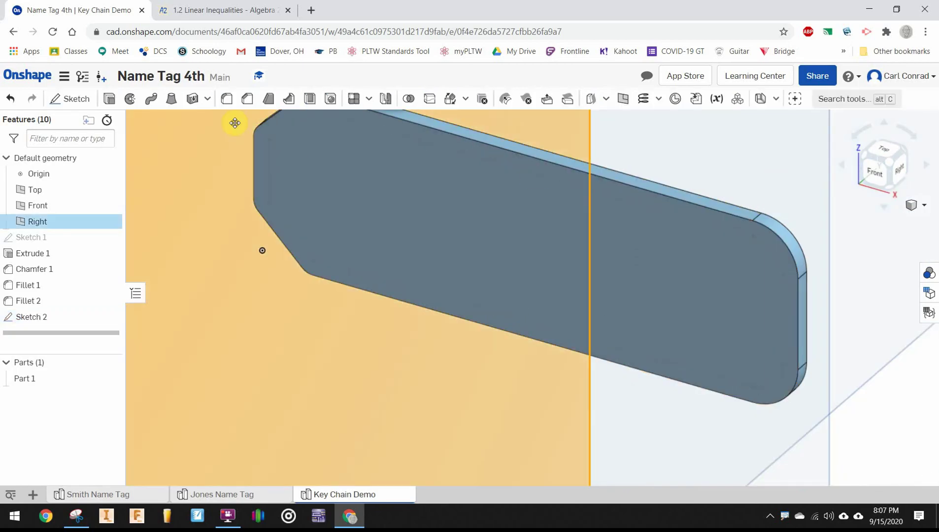
pyautogui.scroll(-5, 645, 331)
pyautogui.scroll(5, 823, 326)
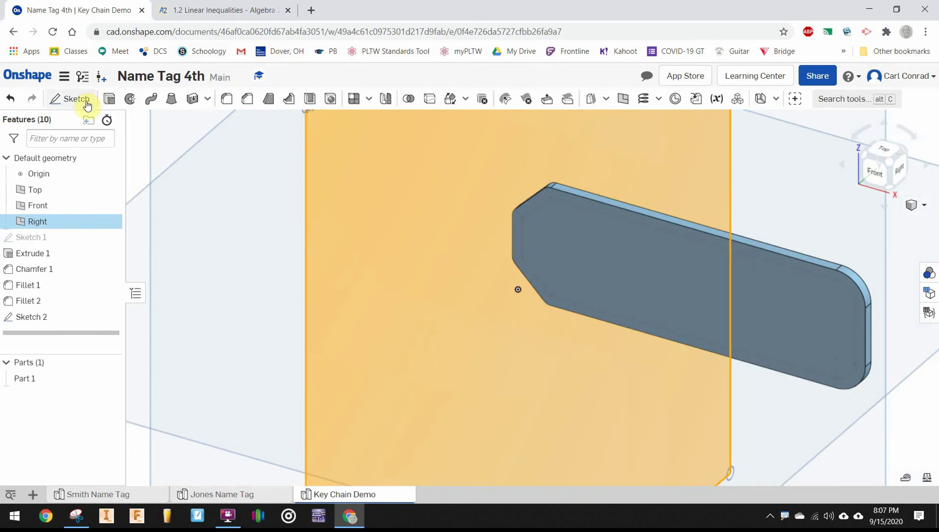
pyautogui.click(110, 99)
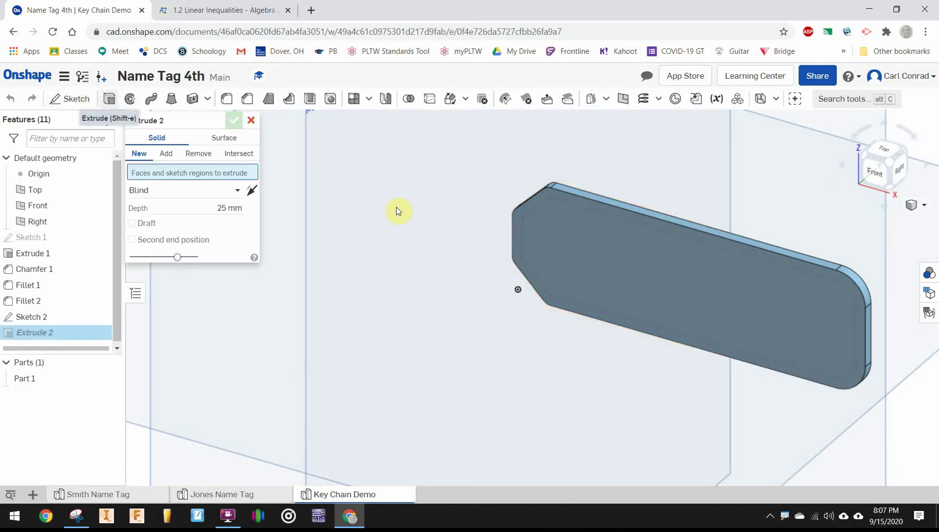
pyautogui.click(842, 277)
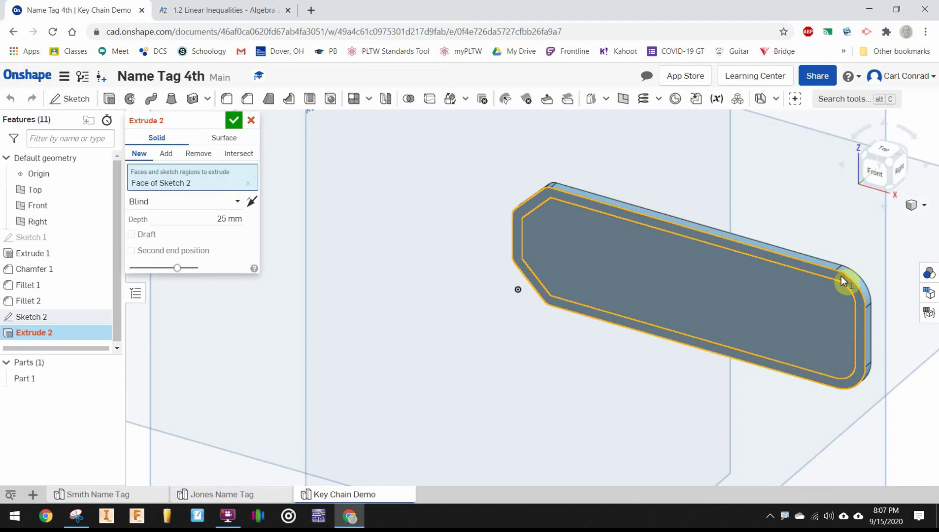
pyautogui.click(218, 218)
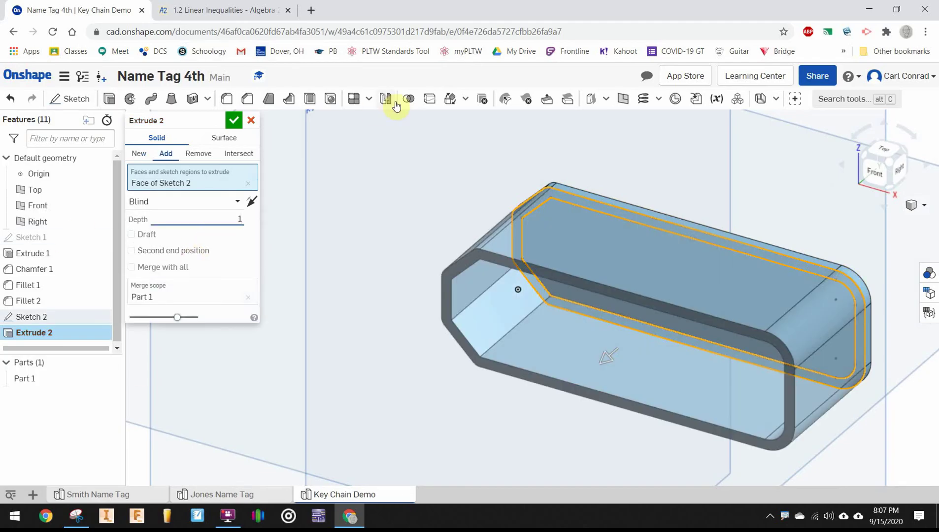
pyautogui.click(234, 121)
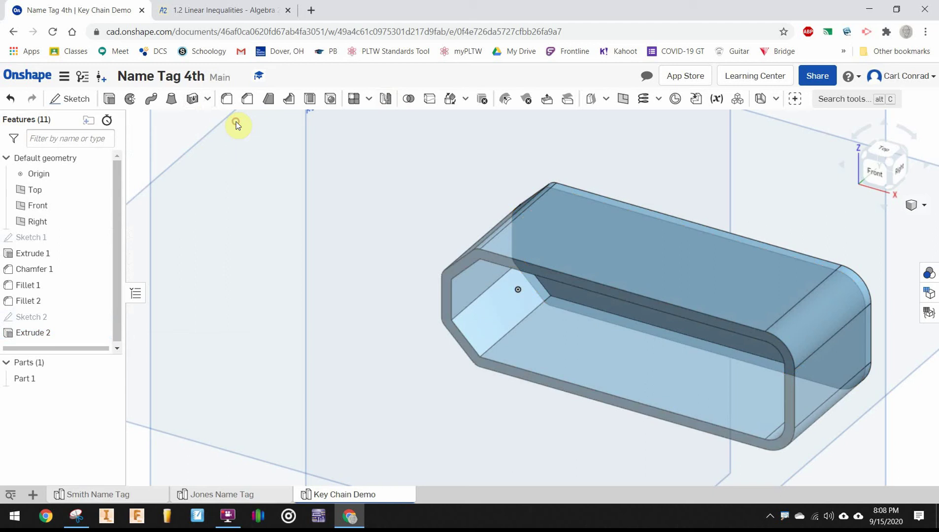
pyautogui.scroll(3, 544, 217)
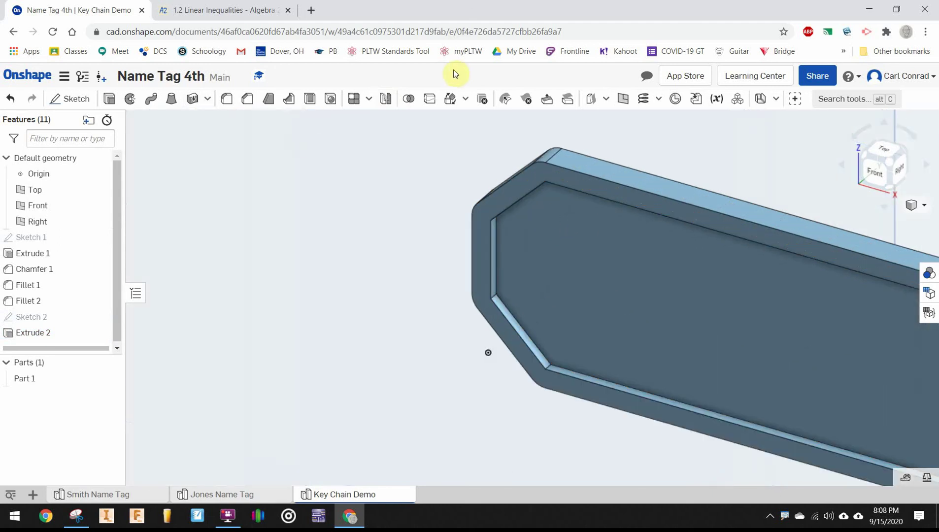
# Chamfer the raised border's top face edges with a 0.6 mm equal-distance bevel
pyautogui.click(245, 104)
pyautogui.click(225, 174)
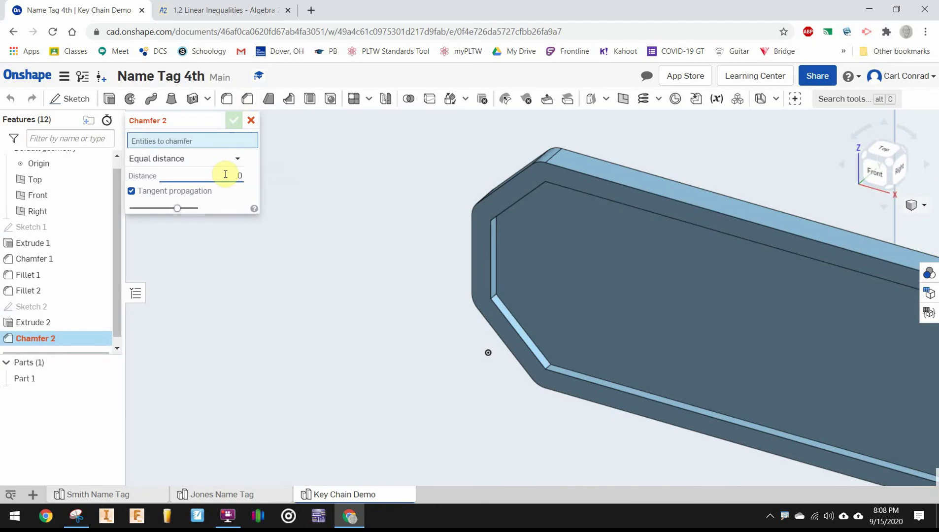
pyautogui.click(506, 199)
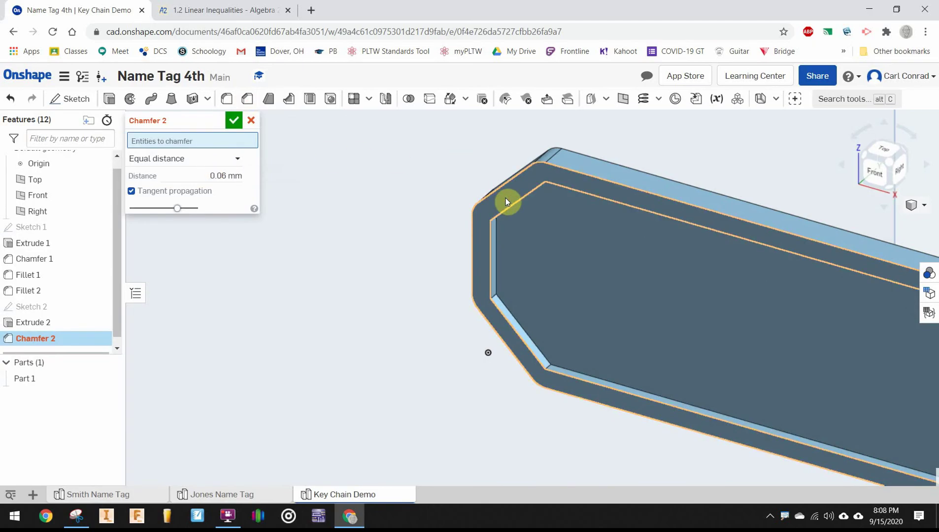
pyautogui.scroll(-10, 351, 321)
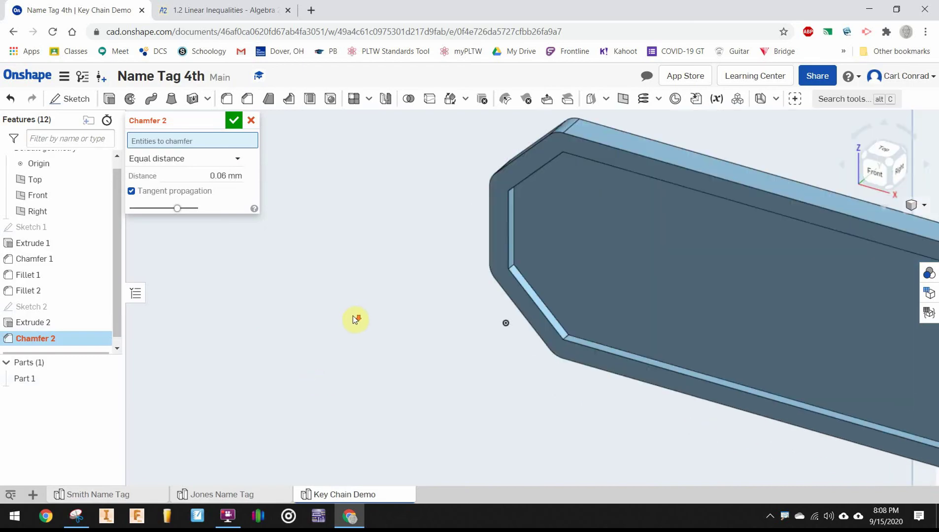
pyautogui.scroll(5, 497, 279)
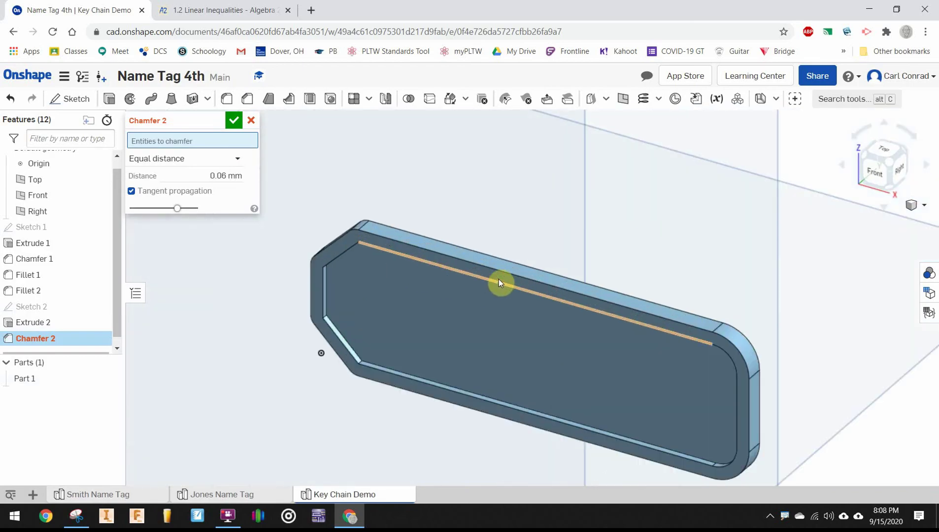
pyautogui.click(225, 177)
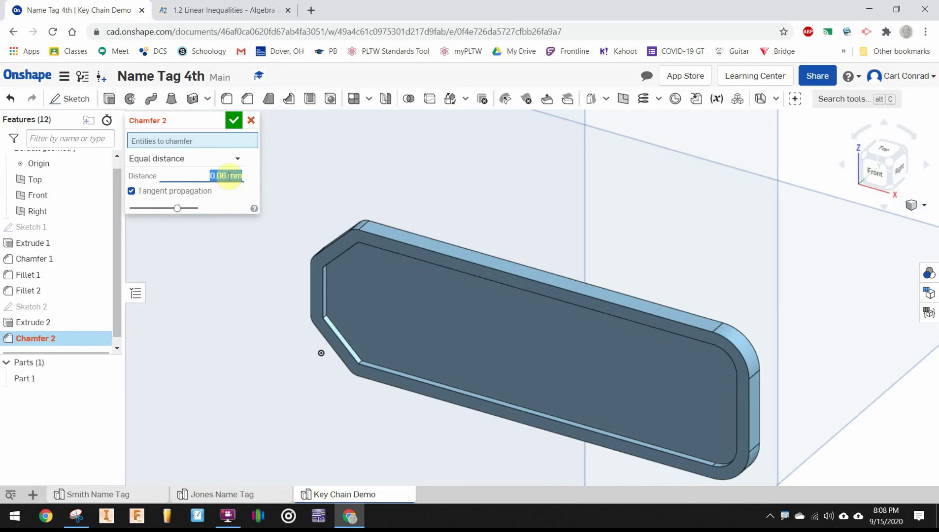
pyautogui.press('BackSpace')
pyautogui.write('.6')
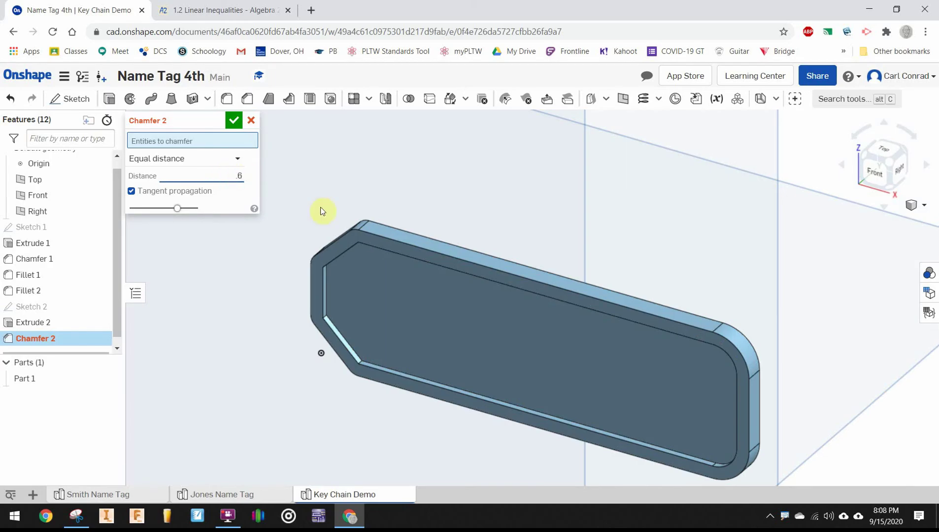
pyautogui.click(383, 241)
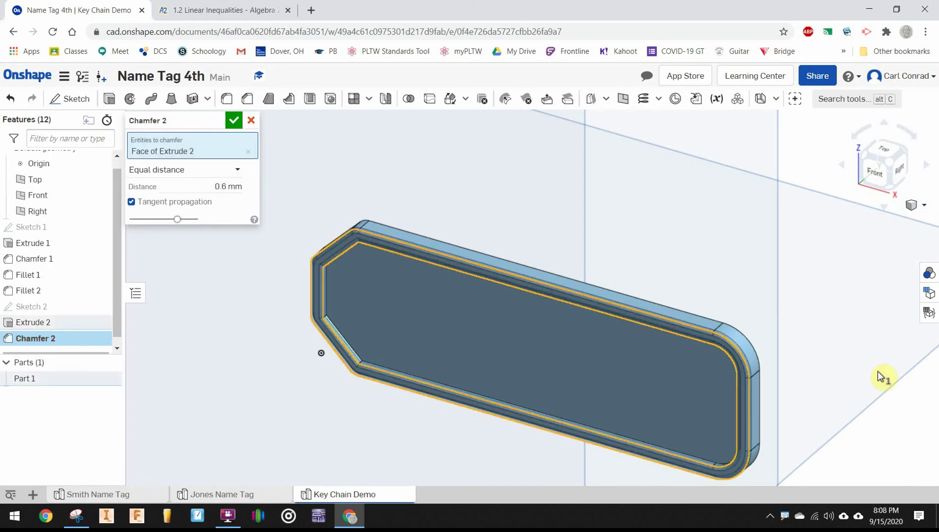
pyautogui.click(234, 121)
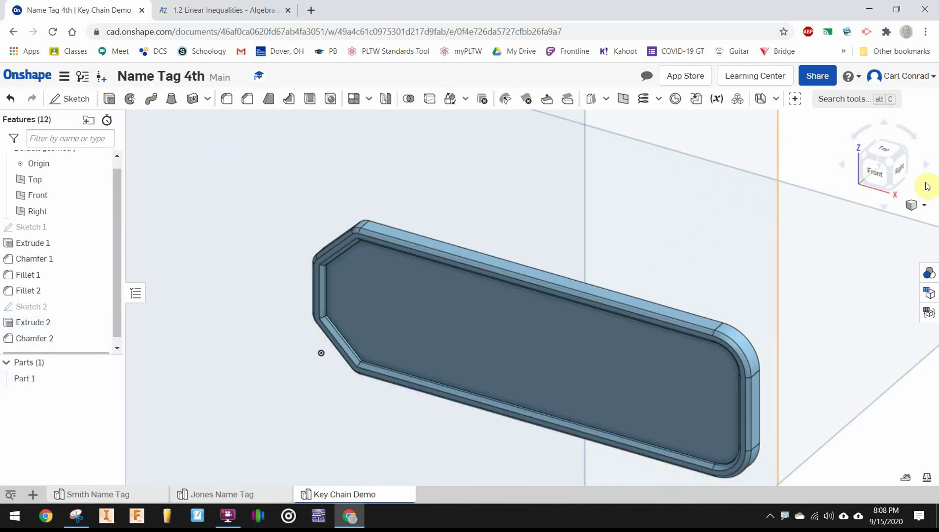
# Start Sketch 3 on the tag's face and place a point near its left end
pyautogui.click(69, 98)
pyautogui.click(375, 305)
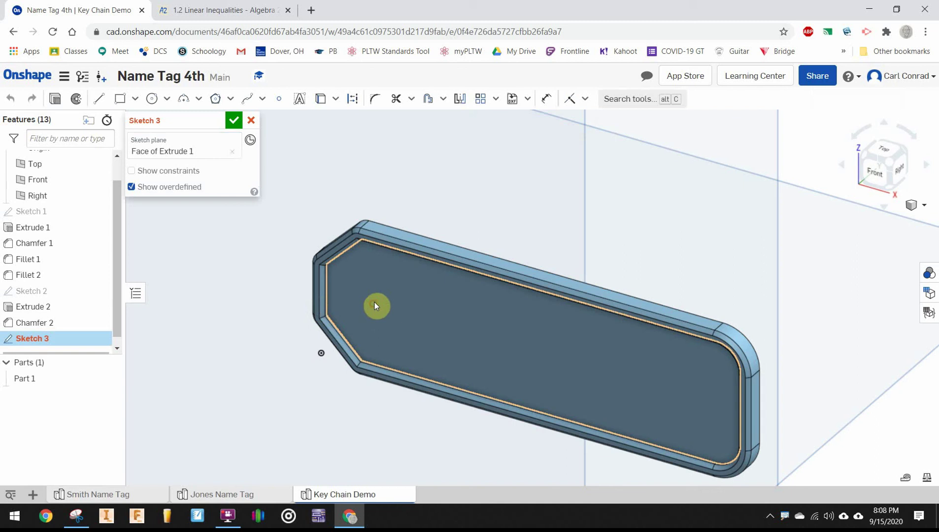
pyautogui.click(279, 99)
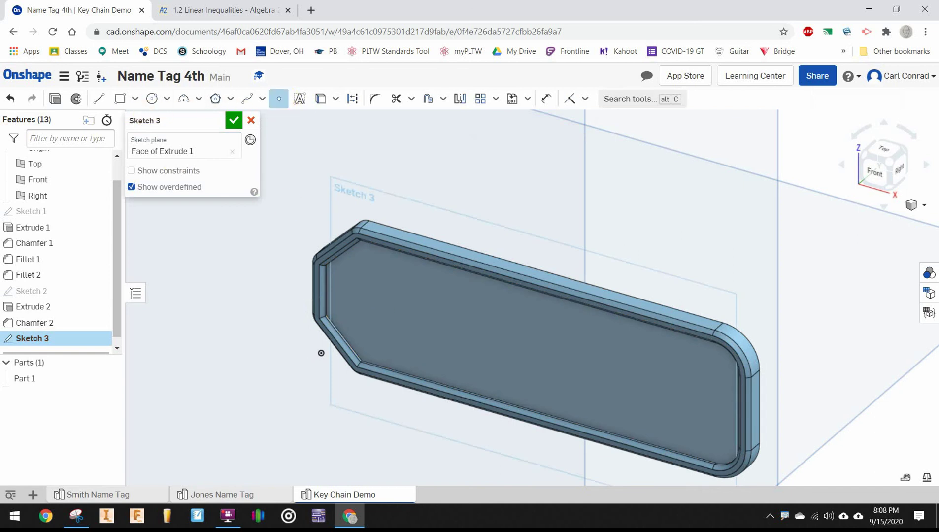
pyautogui.click(342, 297)
pyautogui.click(872, 171)
pyautogui.scroll(5, 570, 256)
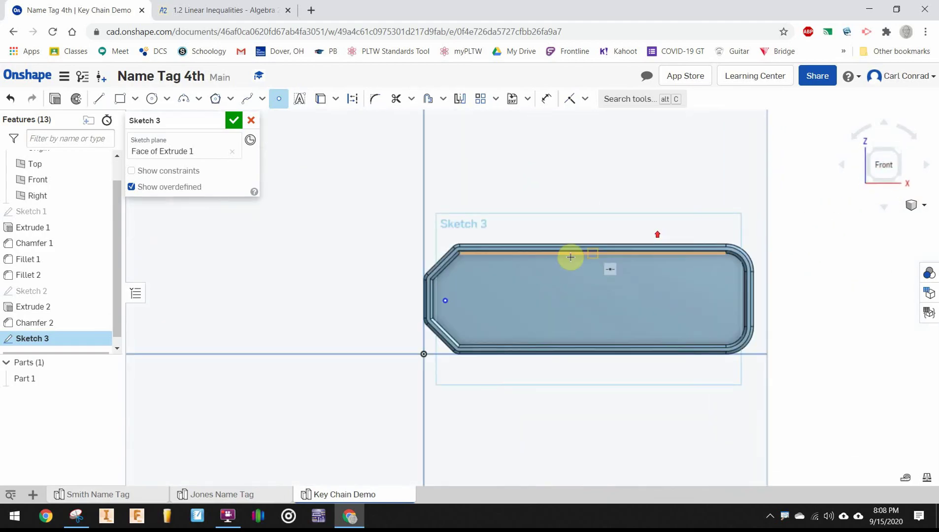
pyautogui.scroll(2, 504, 288)
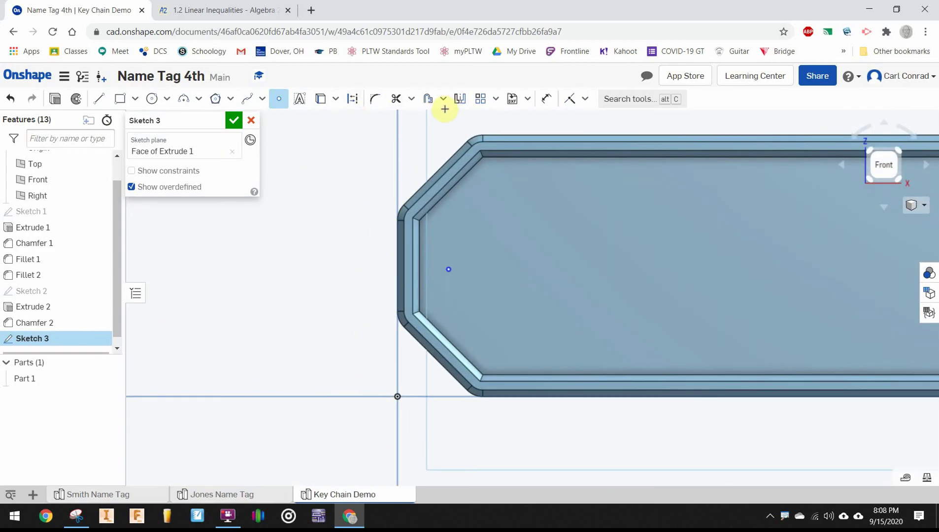
# Dimension the point 12 mm up and 5 mm across from the origin, then close the sketch
pyautogui.click(548, 103)
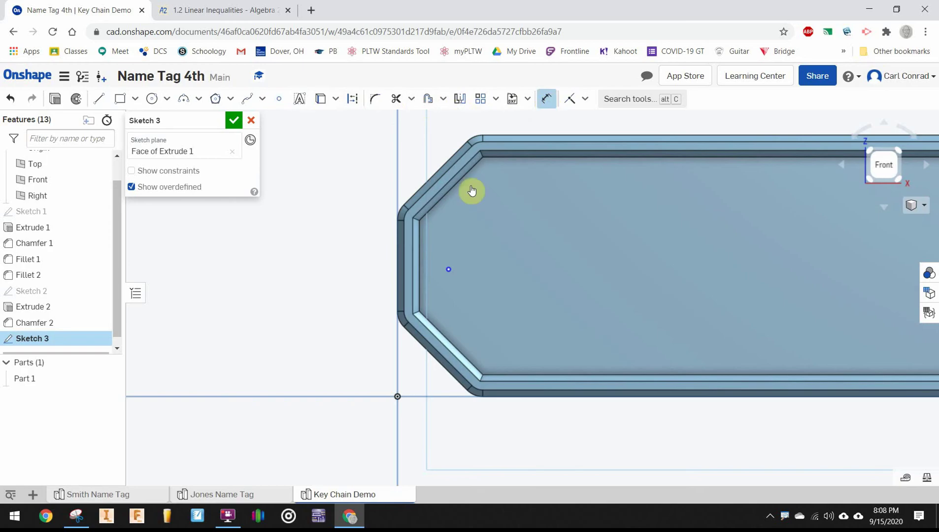
pyautogui.click(450, 269)
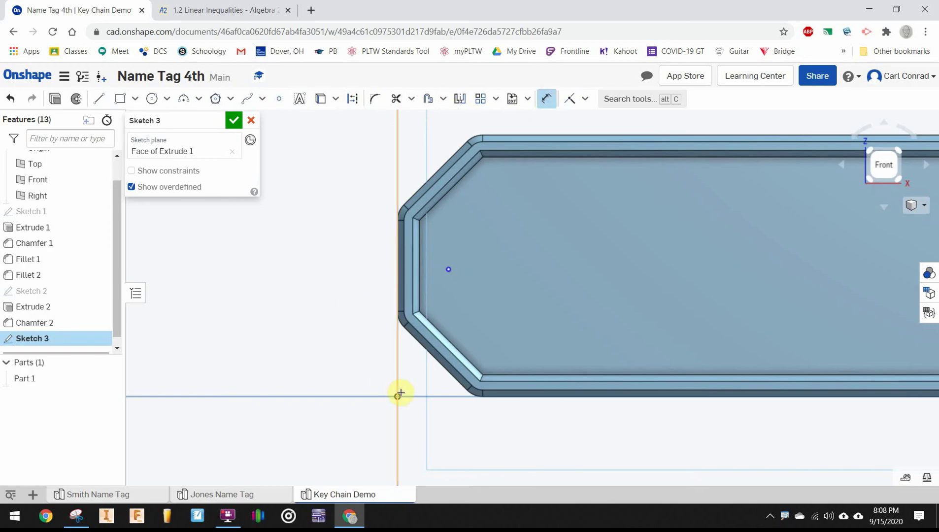
pyautogui.click(398, 397)
pyautogui.click(331, 327)
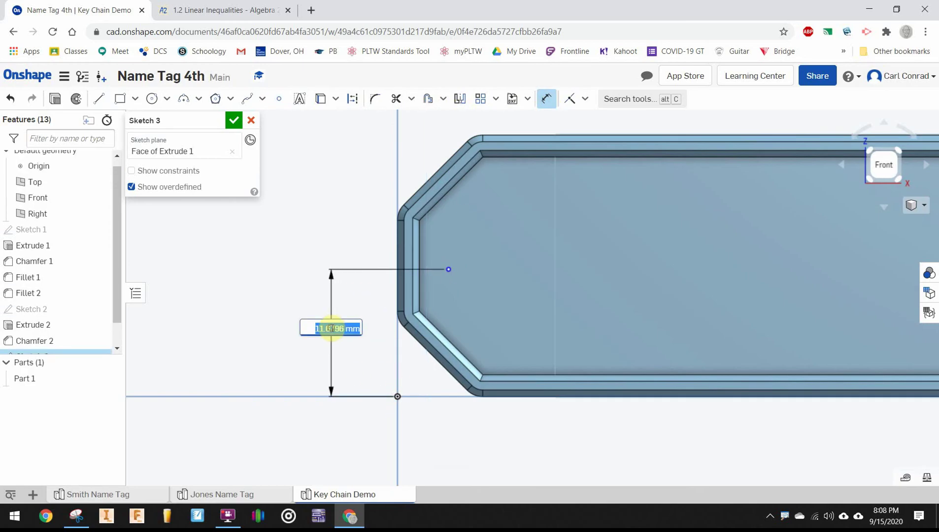
pyautogui.write('1')
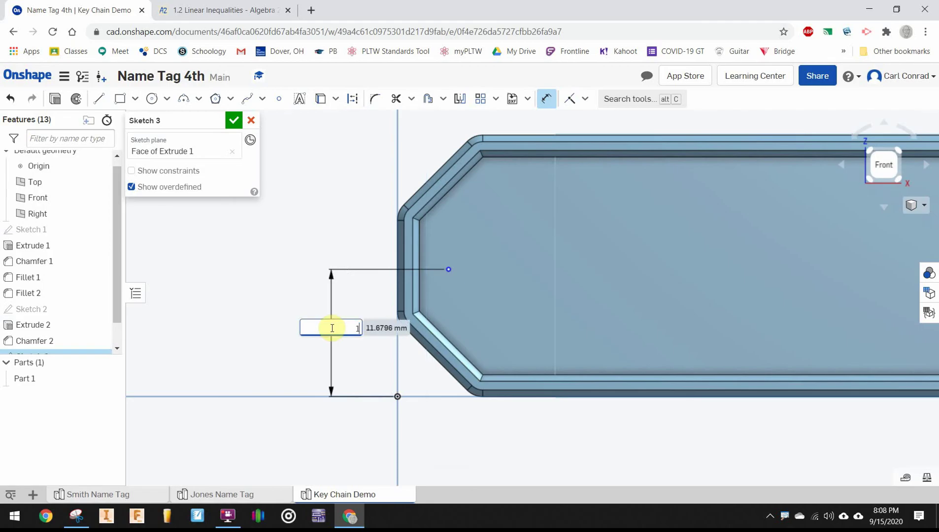
pyautogui.write('2')
pyautogui.press('Return')
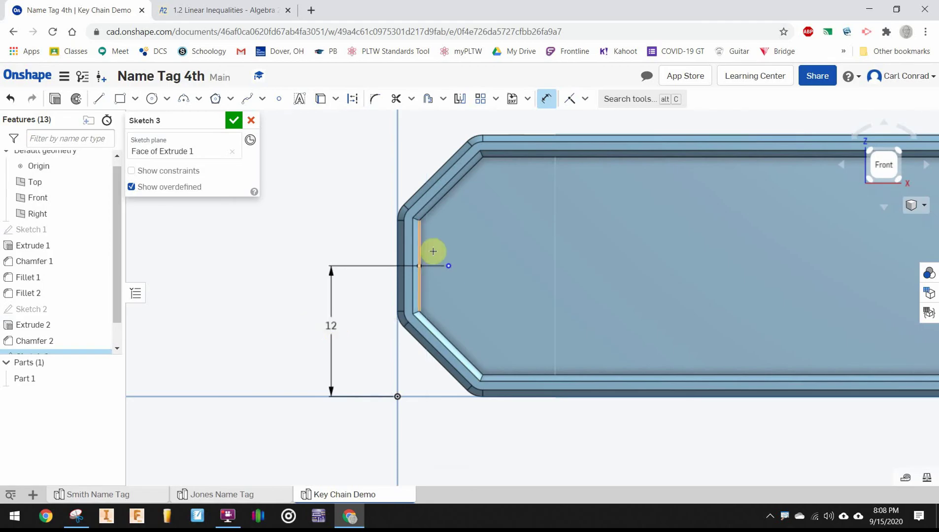
pyautogui.click(449, 266)
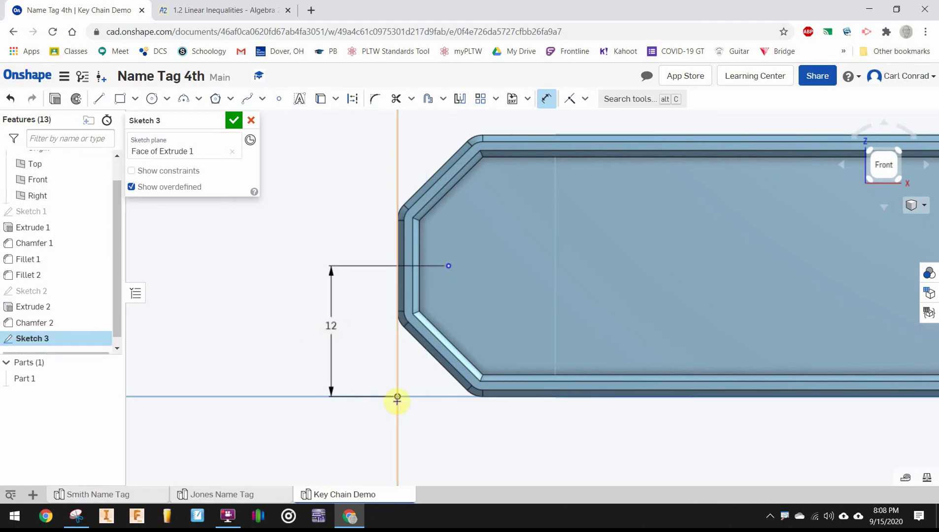
pyautogui.click(397, 397)
pyautogui.click(428, 427)
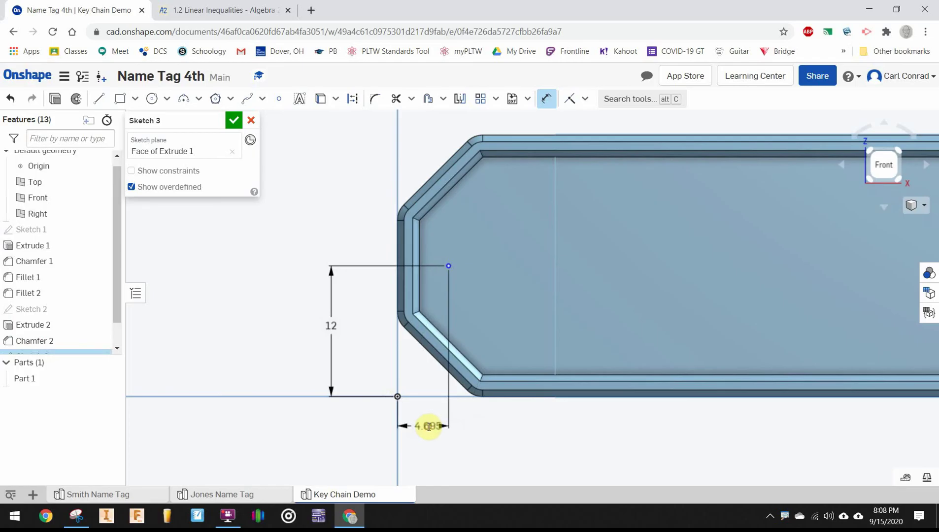
pyautogui.click(429, 427)
pyautogui.press('Return')
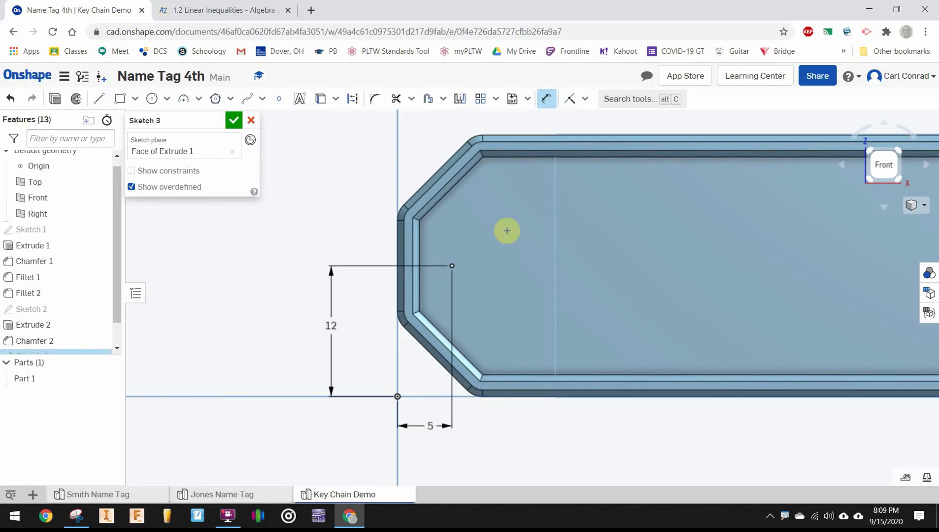
pyautogui.click(235, 126)
# Cut Hole 1, a 5 mm simple through-hole at Sketch 3's point
pyautogui.click(235, 123)
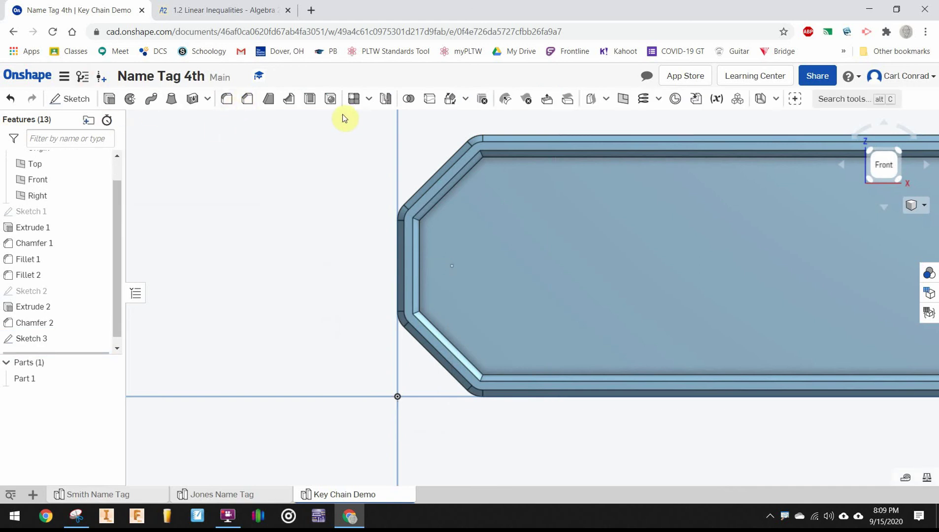
pyautogui.click(329, 100)
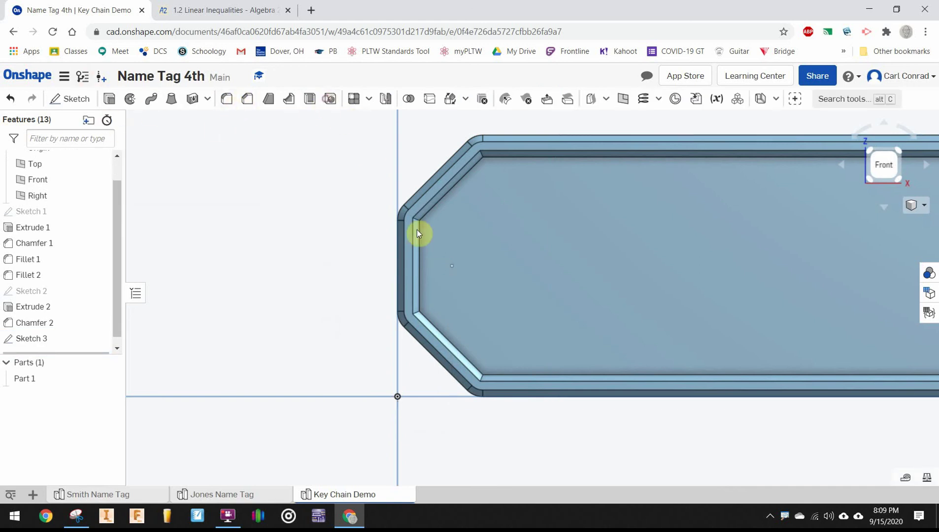
pyautogui.click(451, 268)
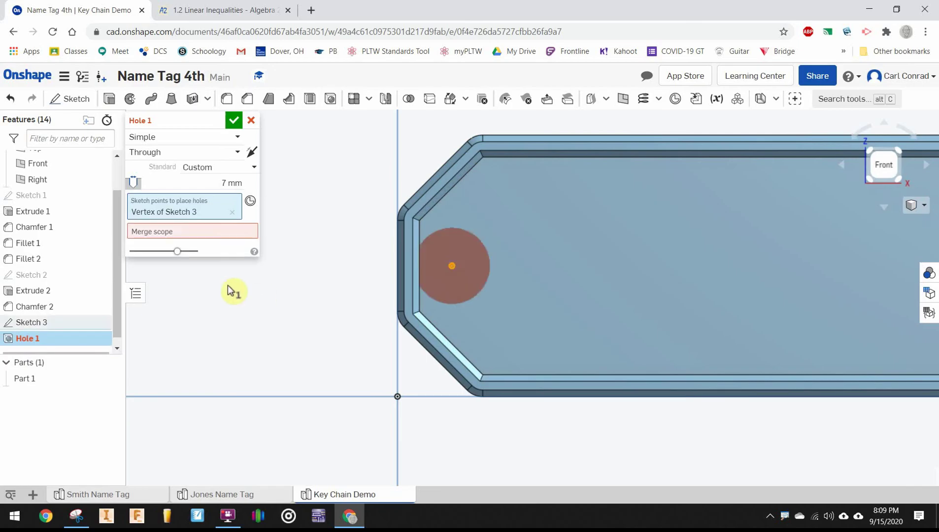
pyautogui.click(229, 183)
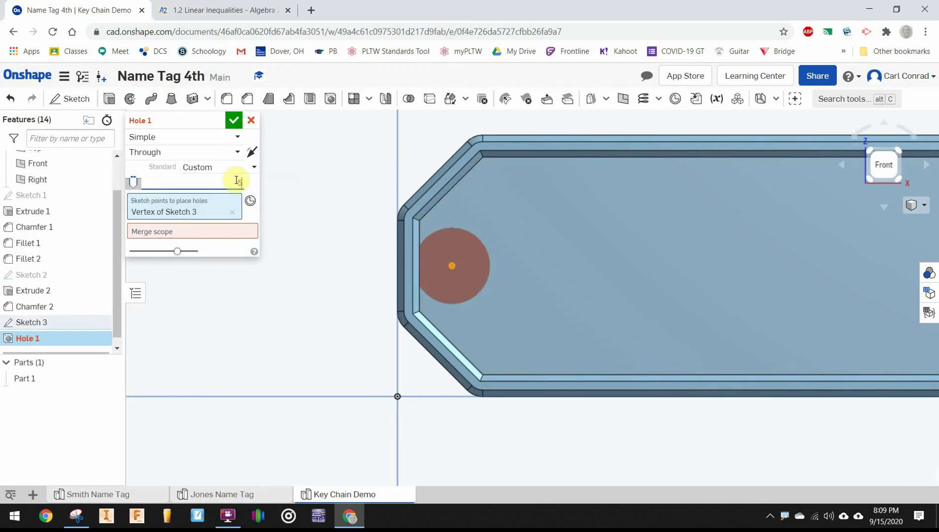
pyautogui.write('5')
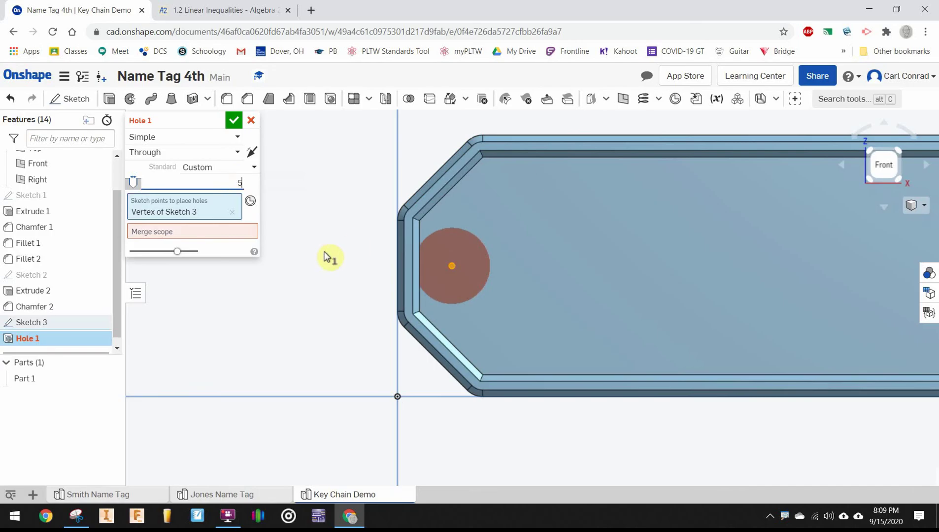
pyautogui.press('Return')
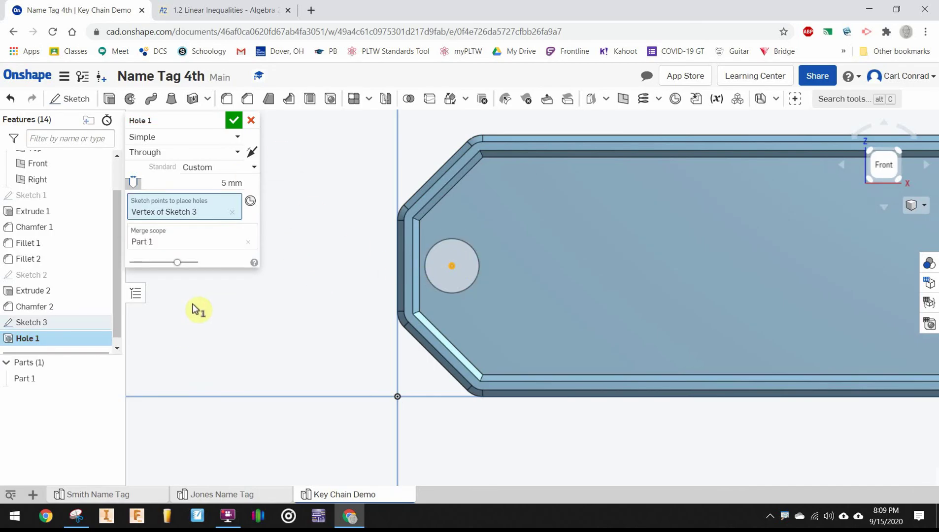
pyautogui.click(235, 120)
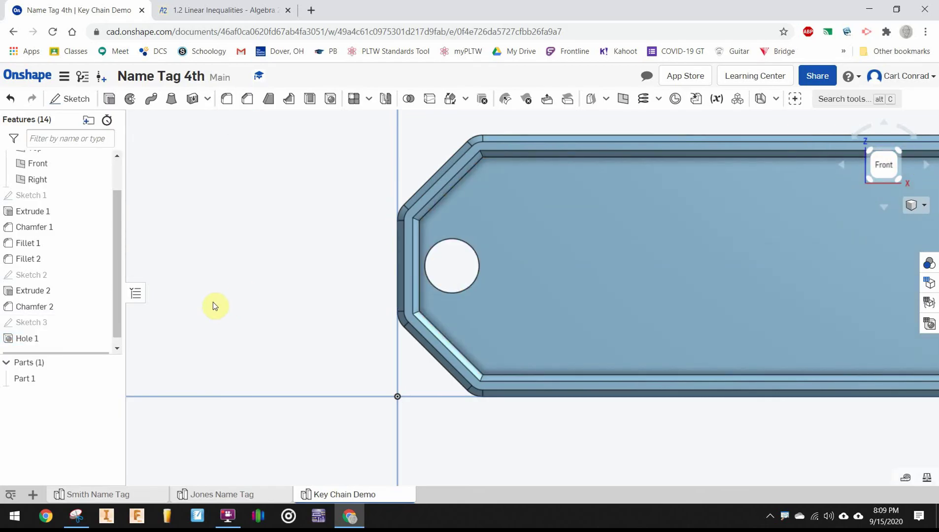
# Rename Part 1 to 'Key Chain KG' and recentre the view on the whole tag
pyautogui.click(257, 312)
pyautogui.scroll(2, 329, 224)
pyautogui.scroll(-3, 327, 278)
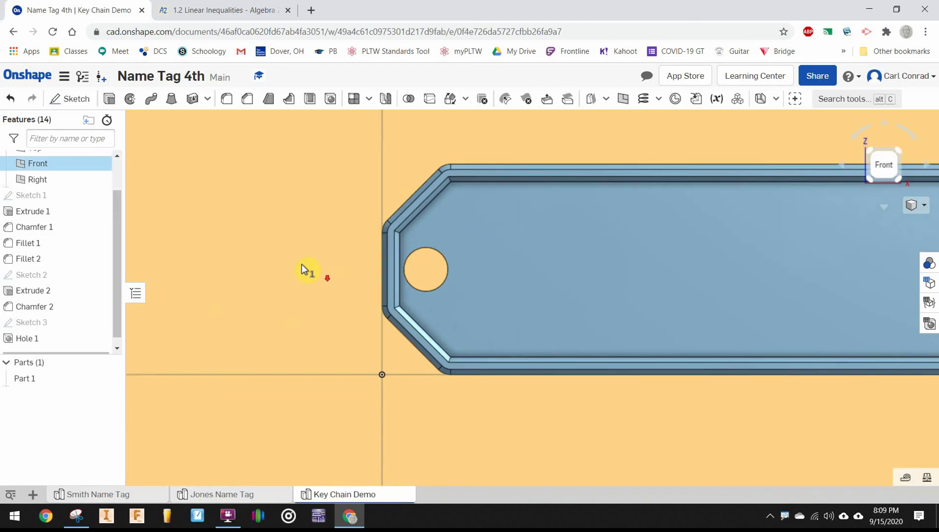
pyautogui.click(25, 379)
pyautogui.rightClick(29, 383)
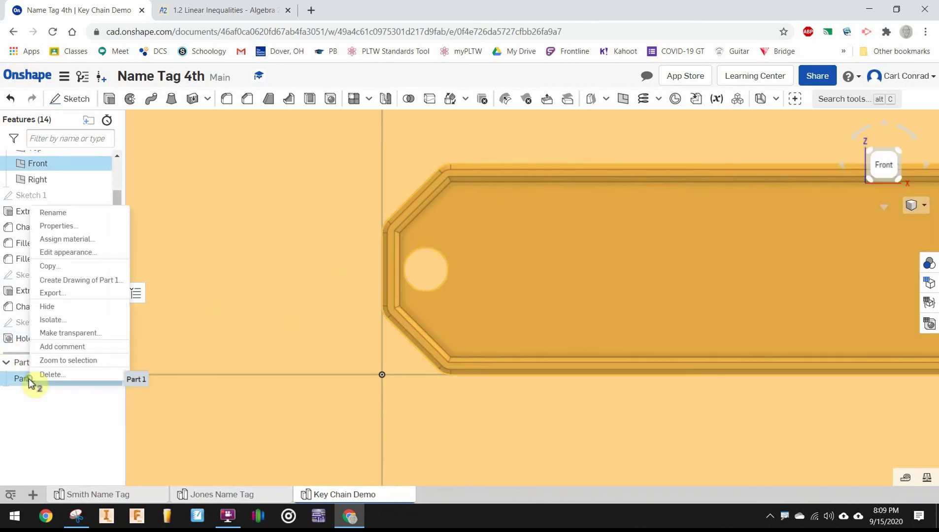
pyautogui.click(56, 213)
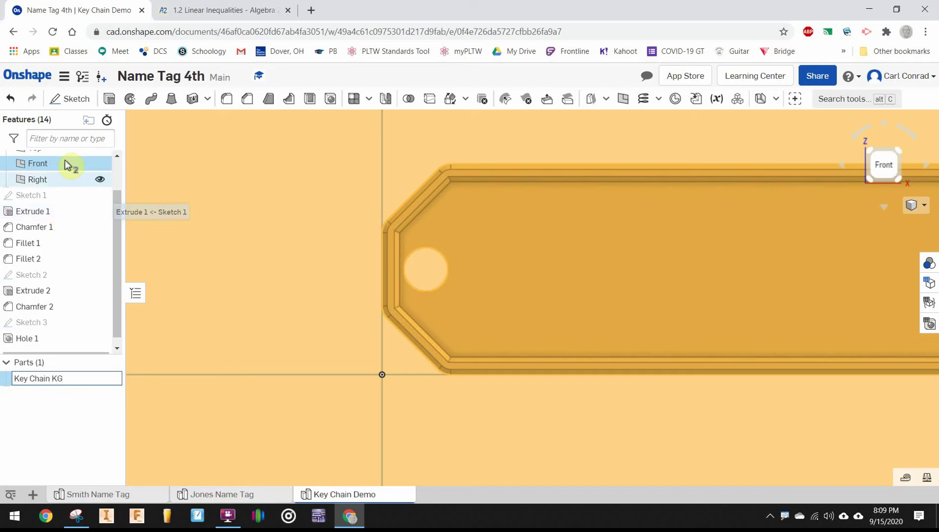
pyautogui.click(319, 295)
pyautogui.scroll(-3, 616, 296)
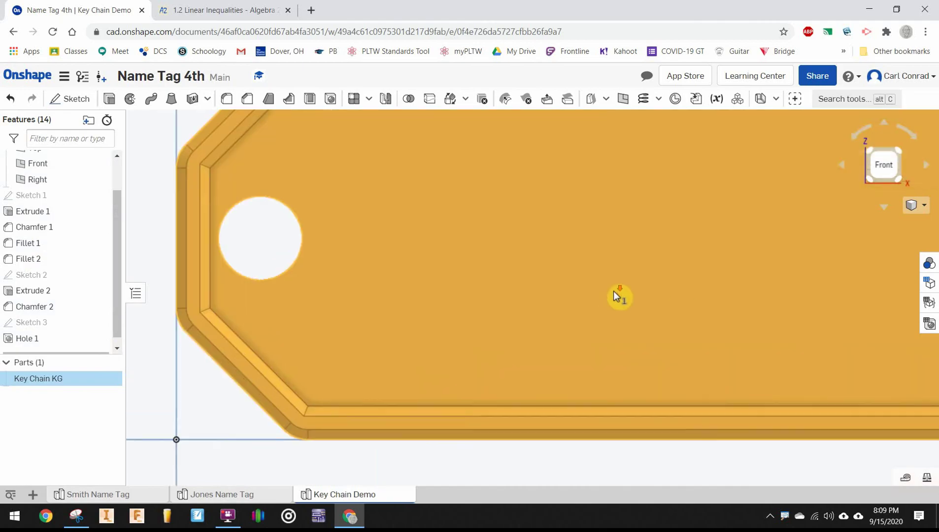
pyautogui.scroll(5, 641, 299)
pyautogui.scroll(-1, 581, 354)
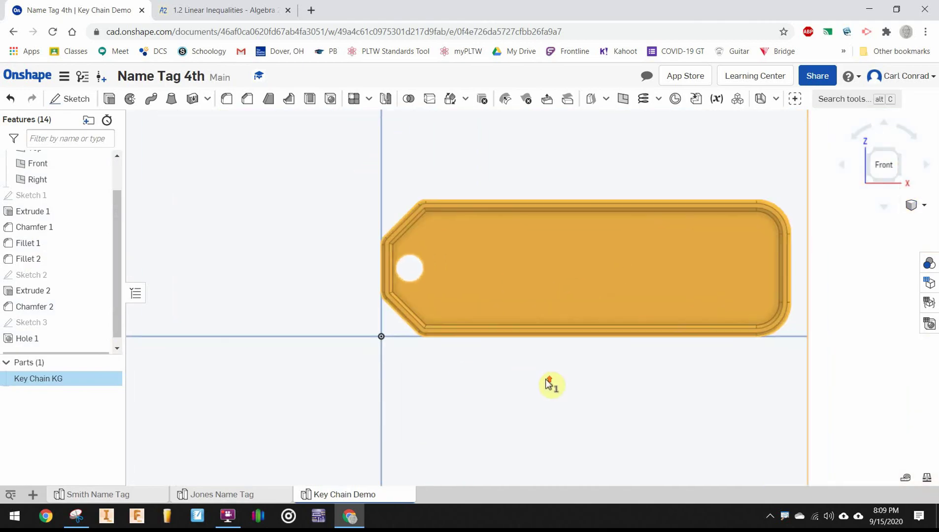
pyautogui.scroll(-2, 550, 385)
pyautogui.moveTo(604, 356); pyautogui.dragTo(549, 400, button='middle')
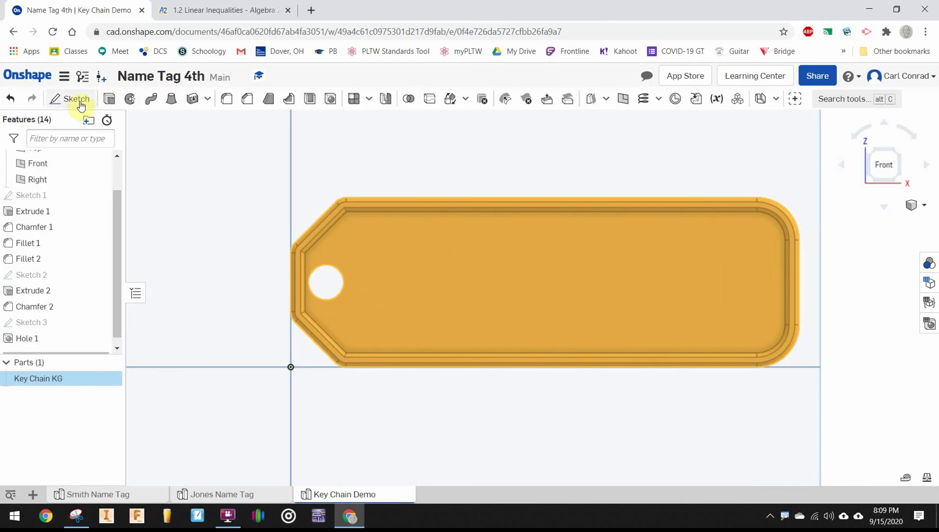
# Create Sketch 4 on the tag's front face with a text box; the typed name is lost
pyautogui.click(80, 103)
pyautogui.click(528, 279)
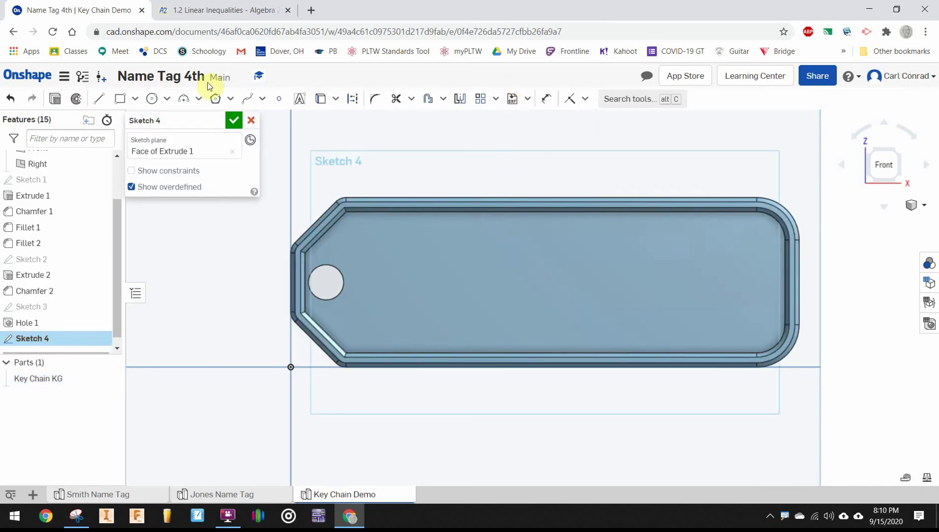
pyautogui.click(301, 100)
pyautogui.click(379, 238)
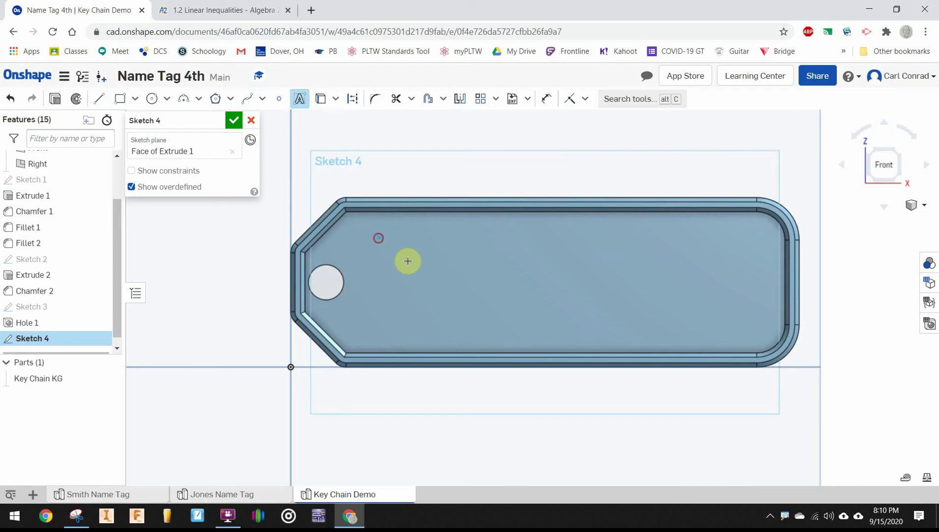
pyautogui.click(726, 329)
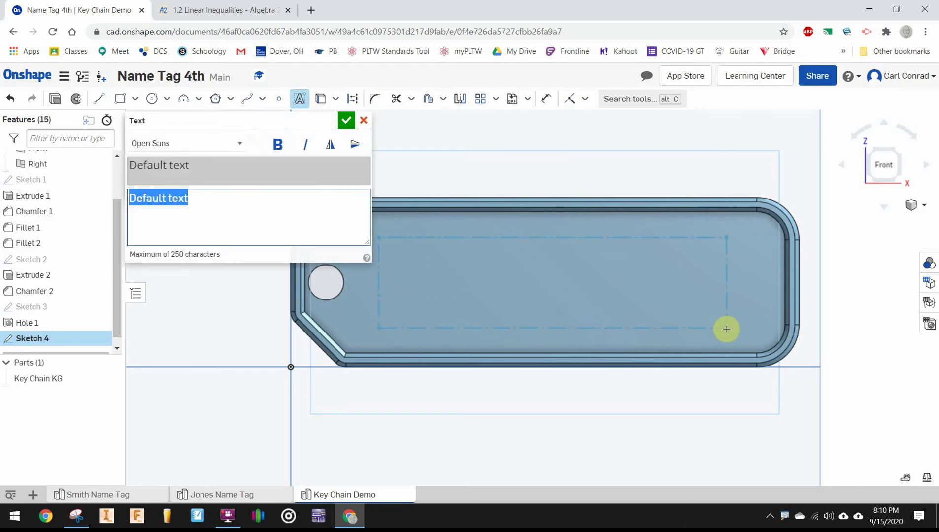
pyautogui.write('Gl')
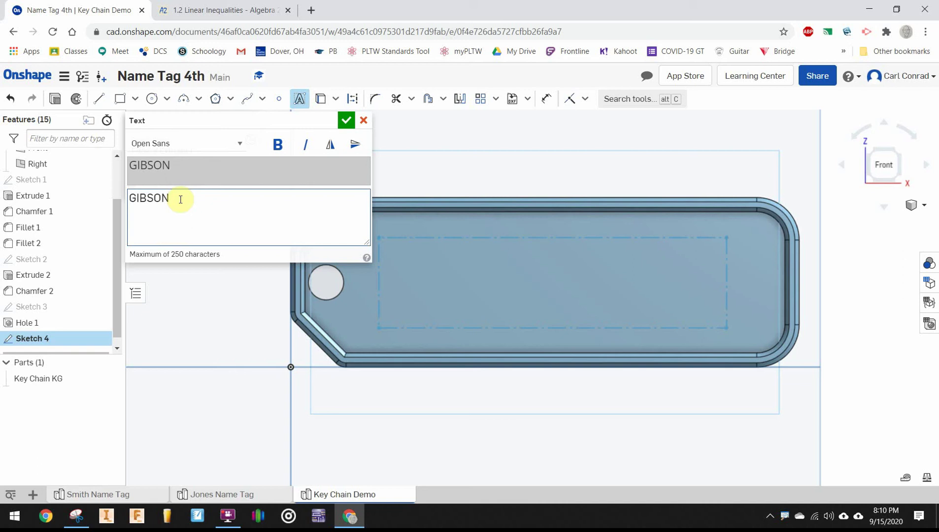
pyautogui.moveTo(180, 199); pyautogui.dragTo(109, 197)
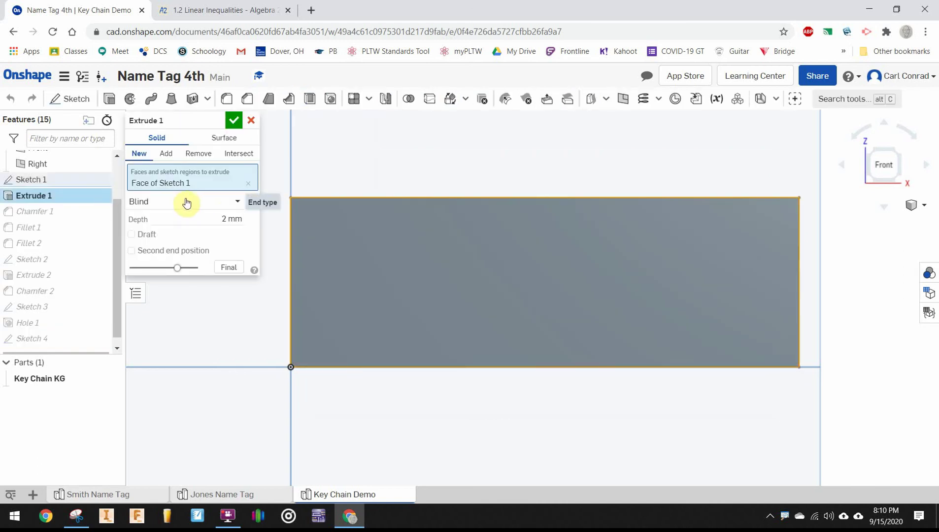
pyautogui.click(234, 122)
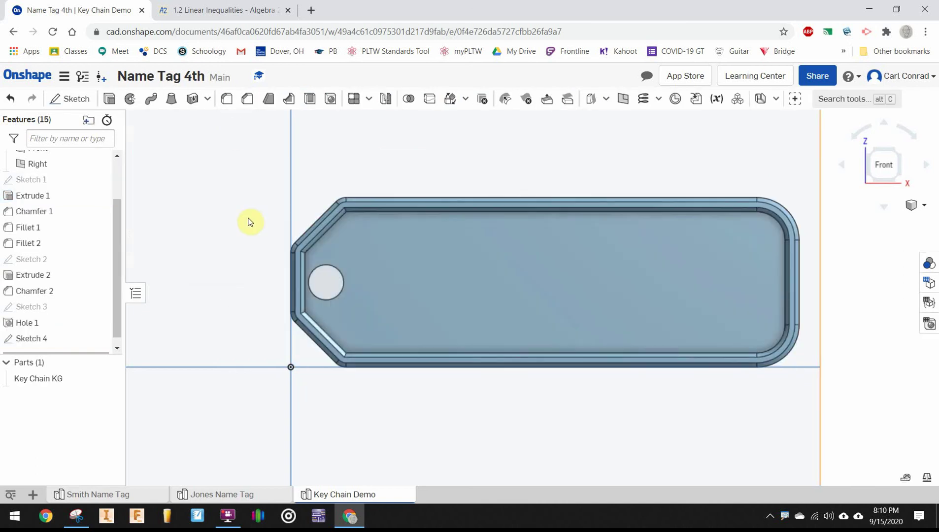
# Reopen Sketch 4 and add a text box reading GIBSON in bold
pyautogui.click(34, 340)
pyautogui.rightClick(35, 340)
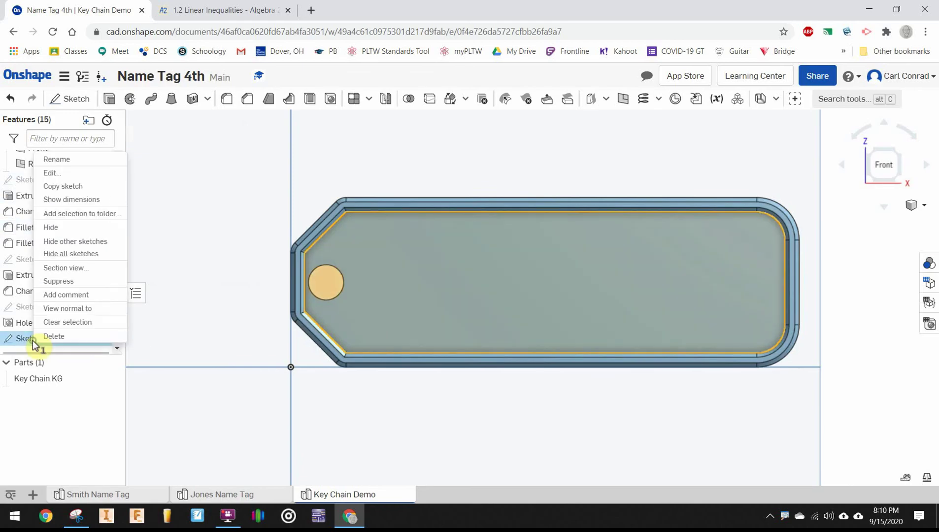
pyautogui.click(54, 173)
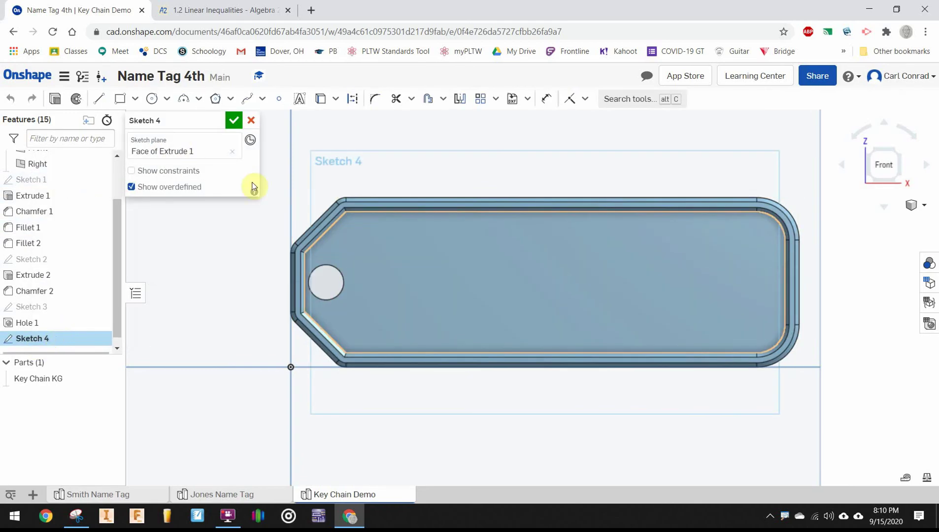
pyautogui.click(299, 99)
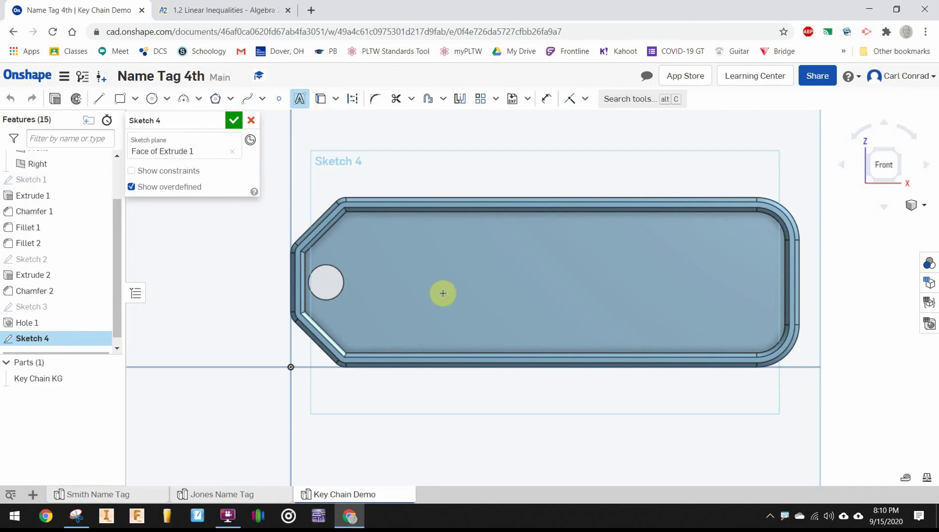
pyautogui.click(386, 238)
pyautogui.click(723, 331)
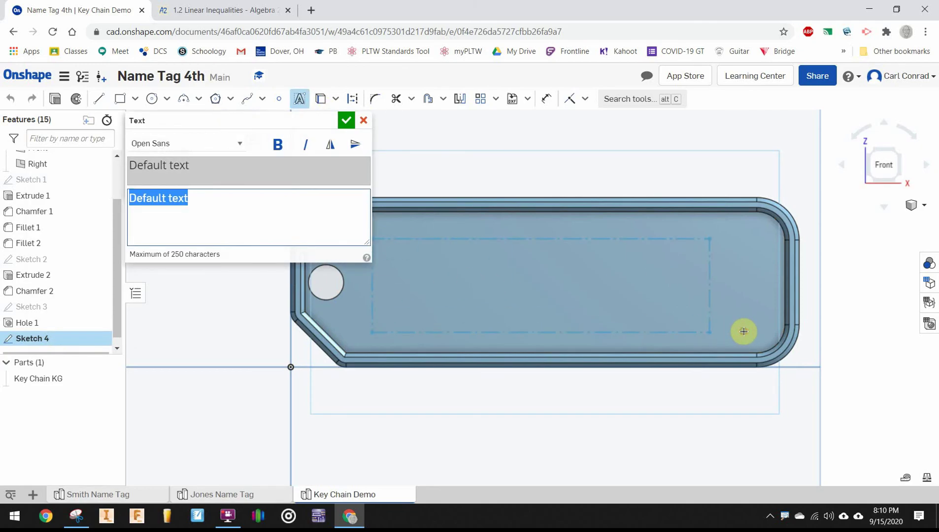
pyautogui.moveTo(199, 200); pyautogui.dragTo(101, 193)
pyautogui.write('G')
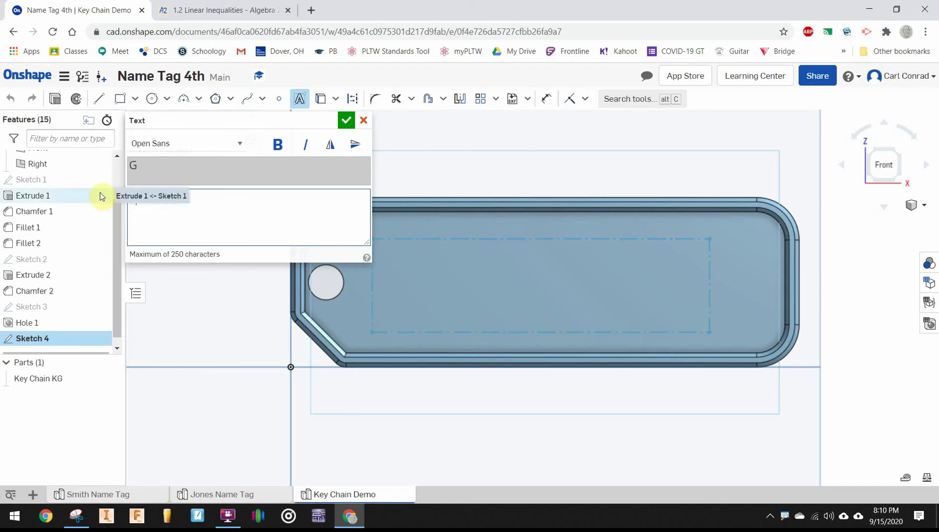
pyautogui.write('IBSON')
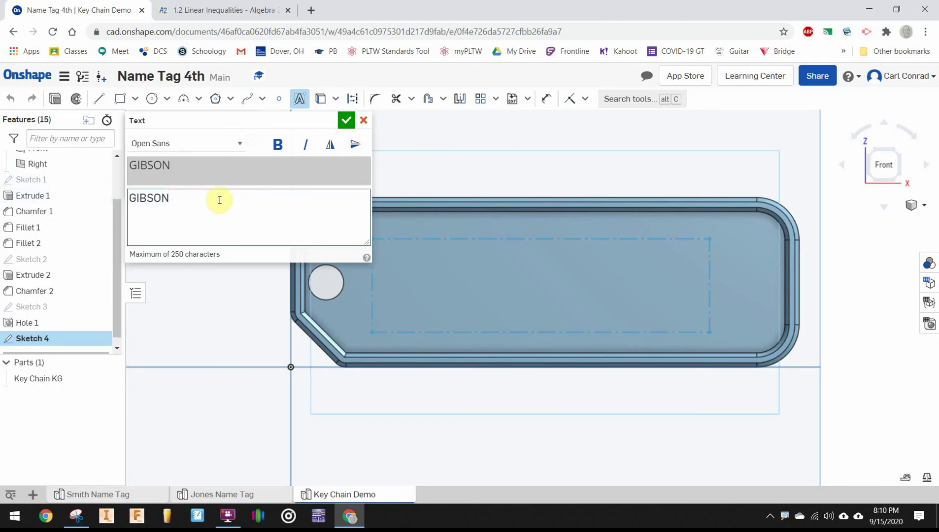
pyautogui.press('Return')
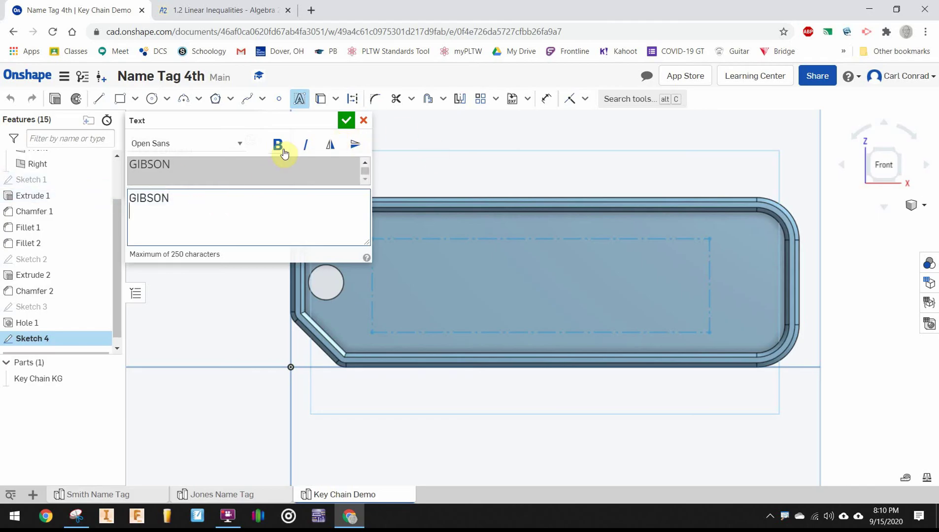
pyautogui.click(278, 148)
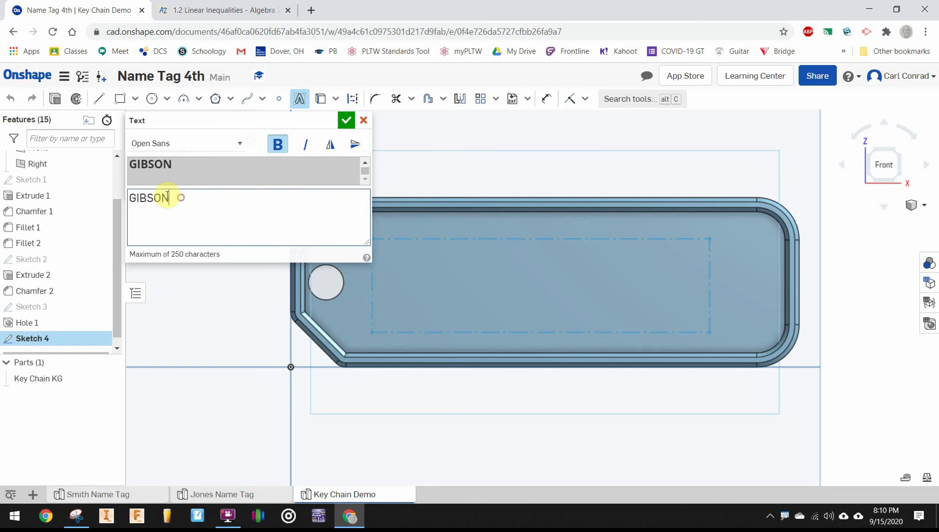
# Fit the GIBSON text box on the tag and dimension its top line to 60 mm wide
pyautogui.click(344, 120)
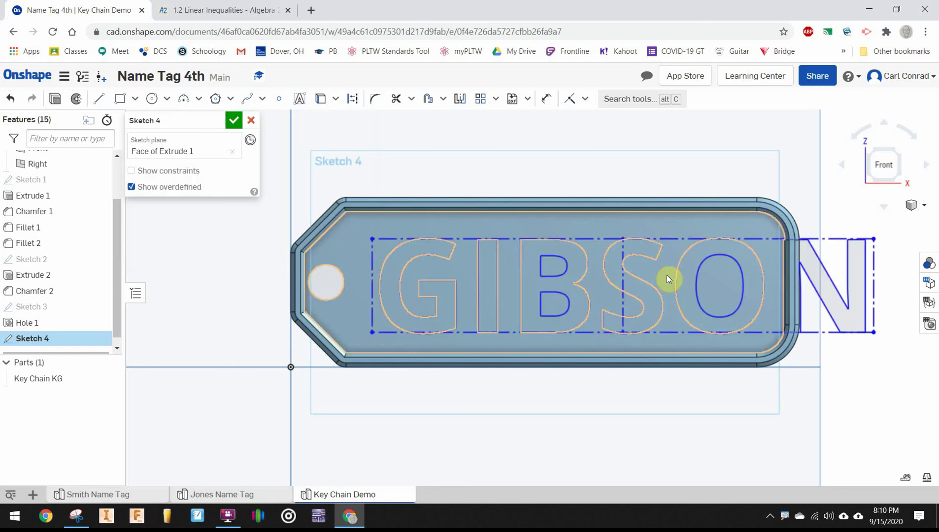
pyautogui.scroll(3, 645, 305)
pyautogui.scroll(-5, 644, 305)
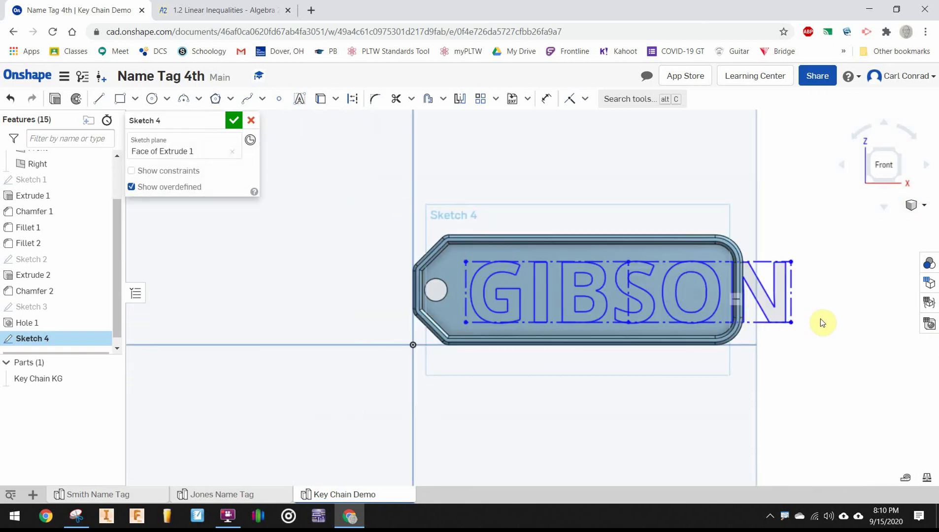
pyautogui.moveTo(790, 326)
pyautogui.mouseDown()
pyautogui.moveTo(735, 303)
pyautogui.moveTo(726, 318)
pyautogui.moveTo(803, 325)
pyautogui.moveTo(795, 323)
pyautogui.mouseUp()
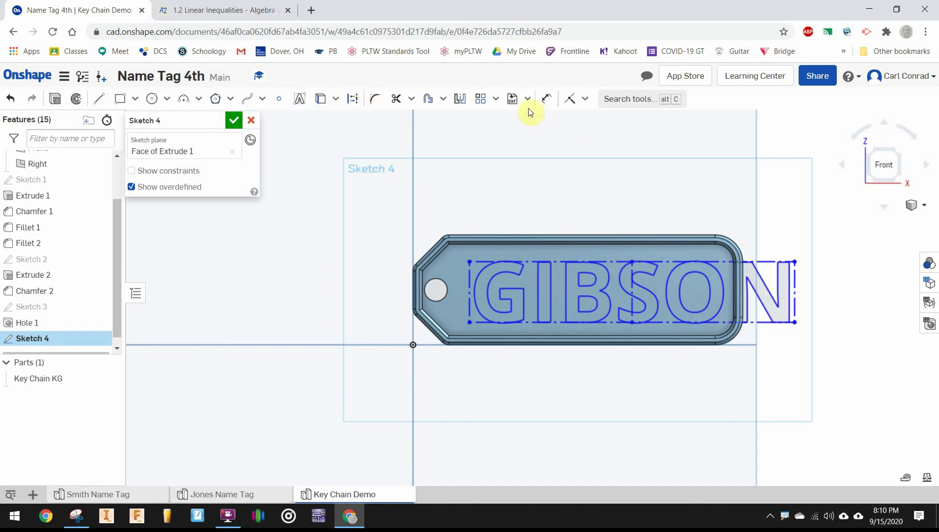
pyautogui.click(547, 100)
pyautogui.click(600, 267)
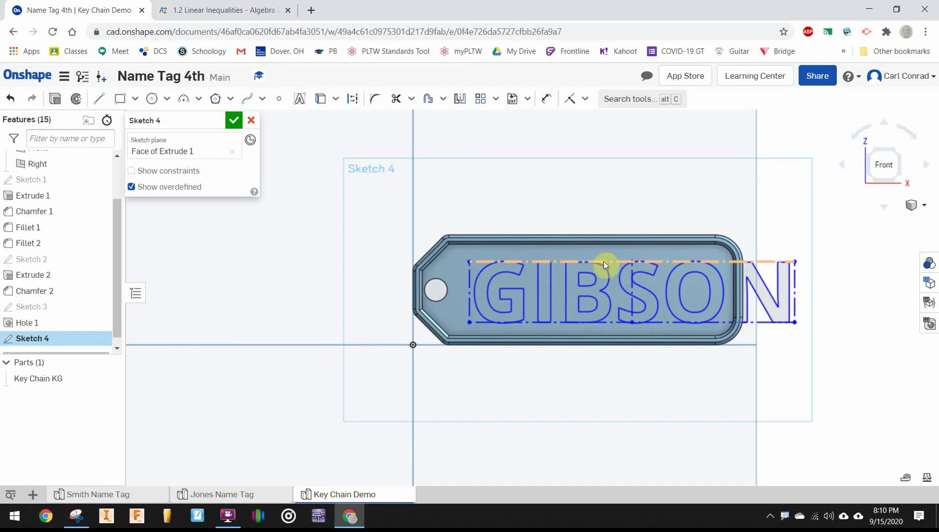
pyautogui.click(604, 263)
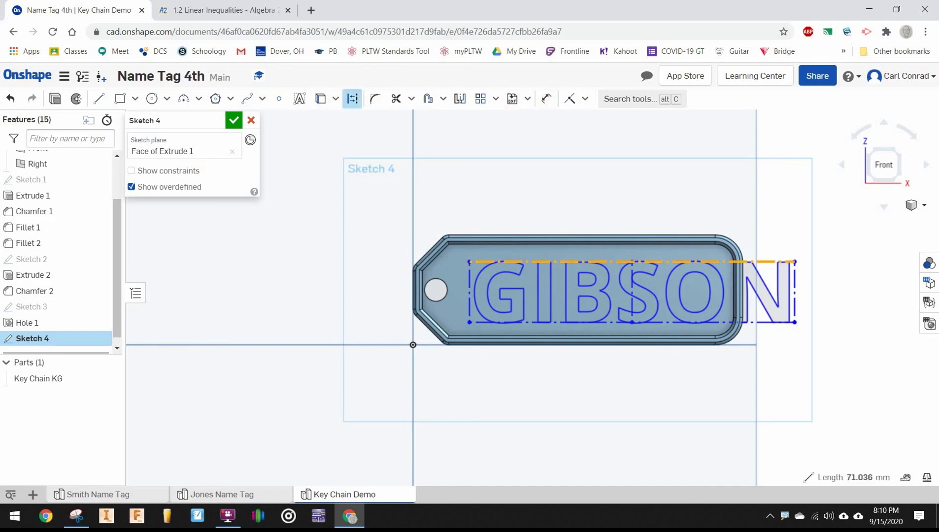
pyautogui.click(545, 99)
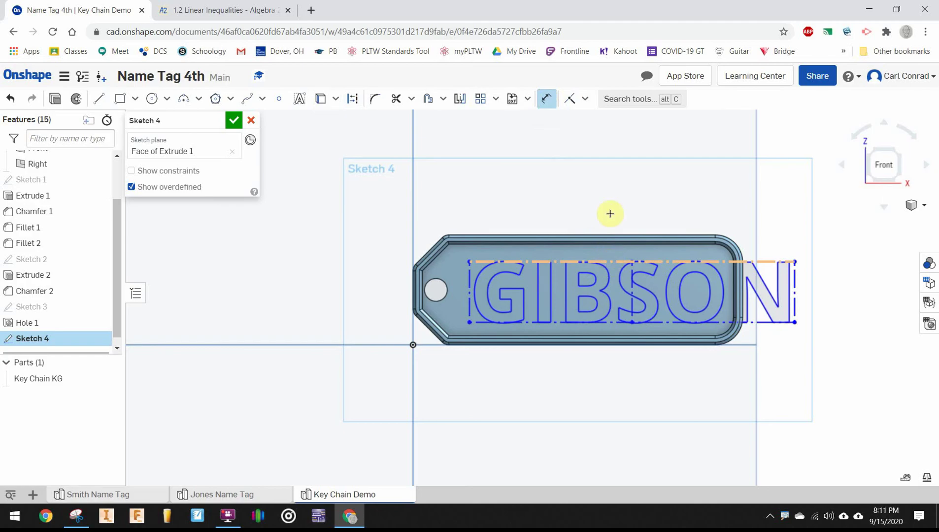
pyautogui.click(614, 262)
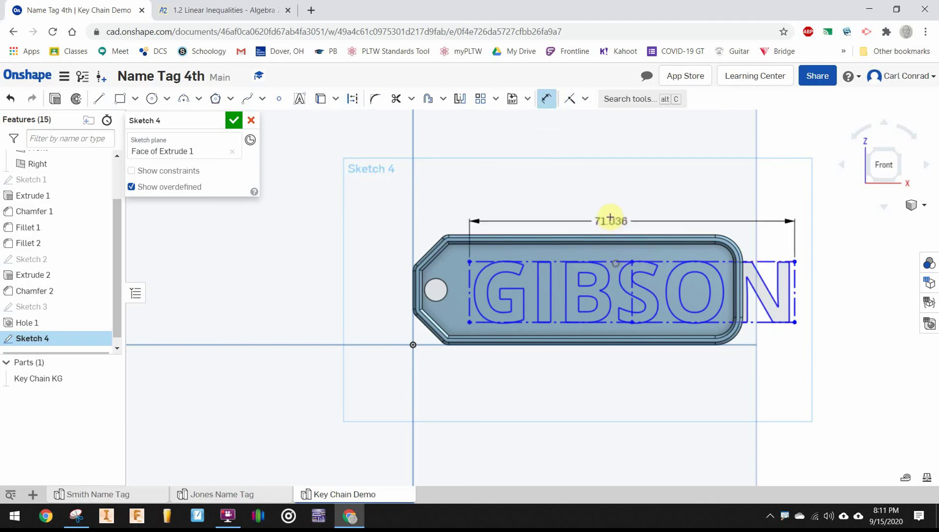
pyautogui.click(611, 216)
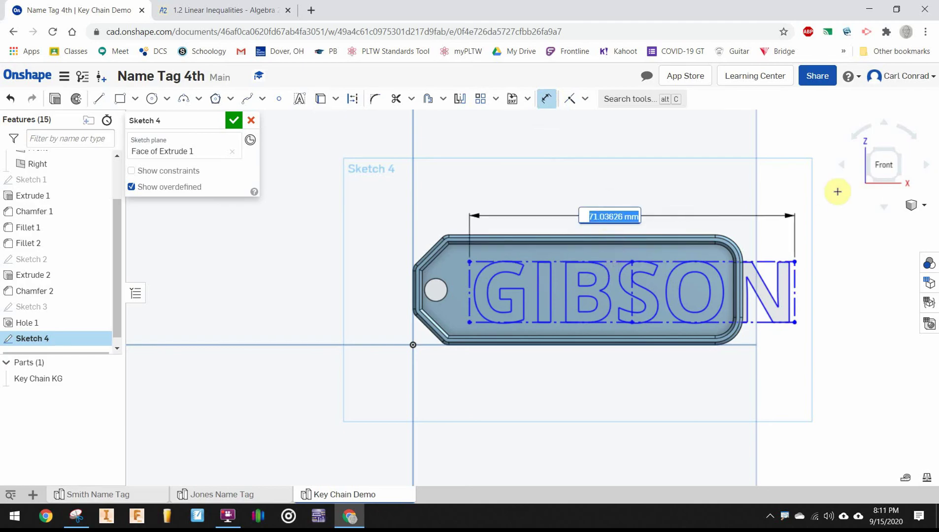
pyautogui.write('60')
pyautogui.press('Return')
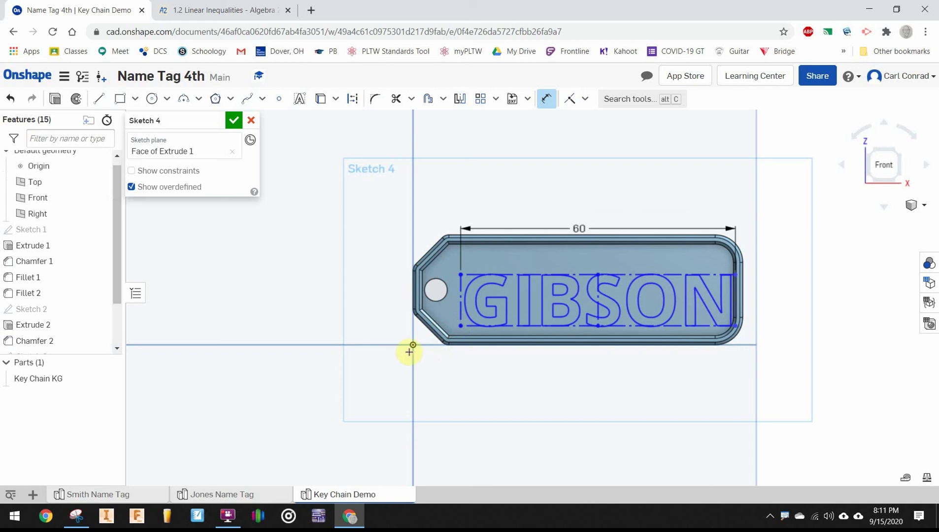
# Offset the GIBSON text box 9 mm horizontally from the origin, correcting an initial 8 mm
pyautogui.click(547, 100)
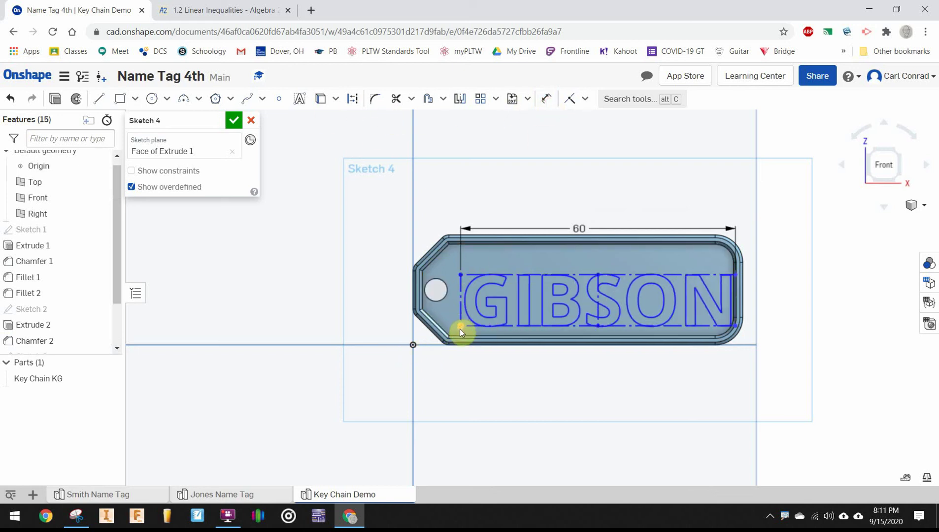
pyautogui.click(547, 98)
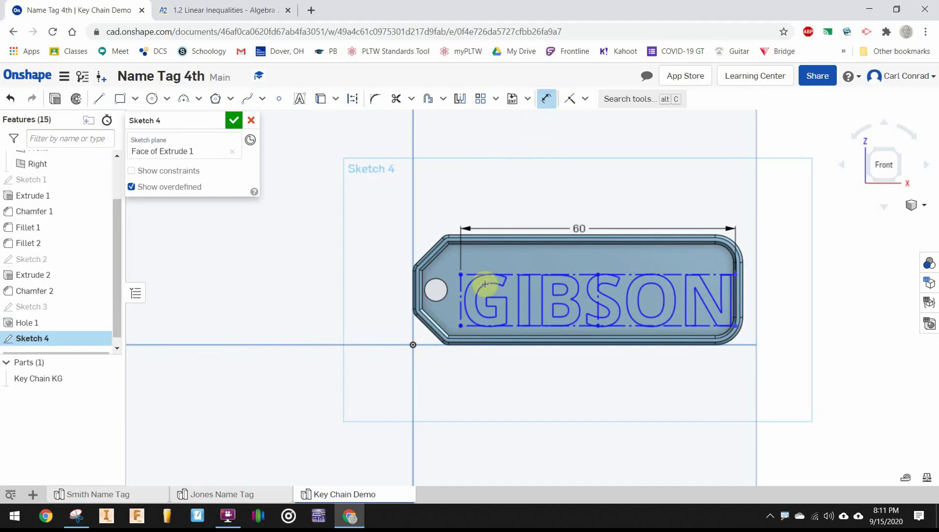
pyautogui.click(413, 346)
pyautogui.click(433, 376)
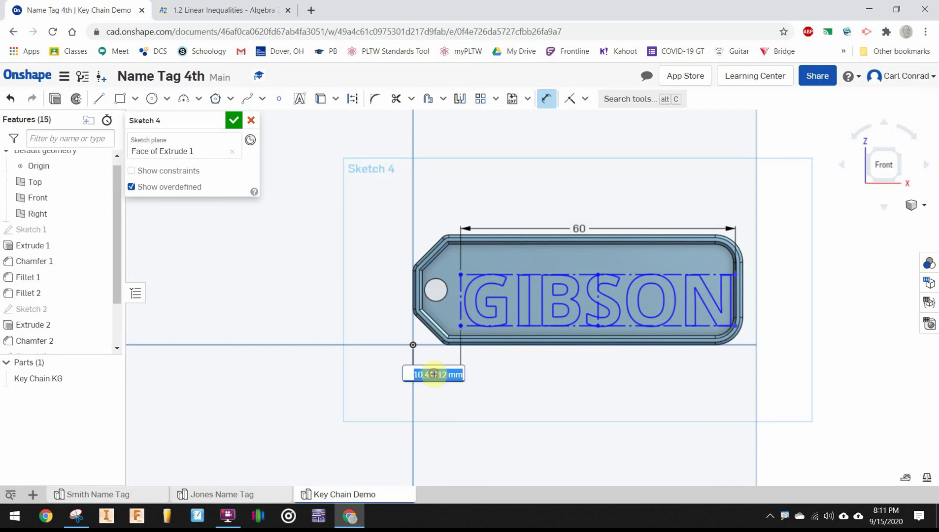
pyautogui.write('8')
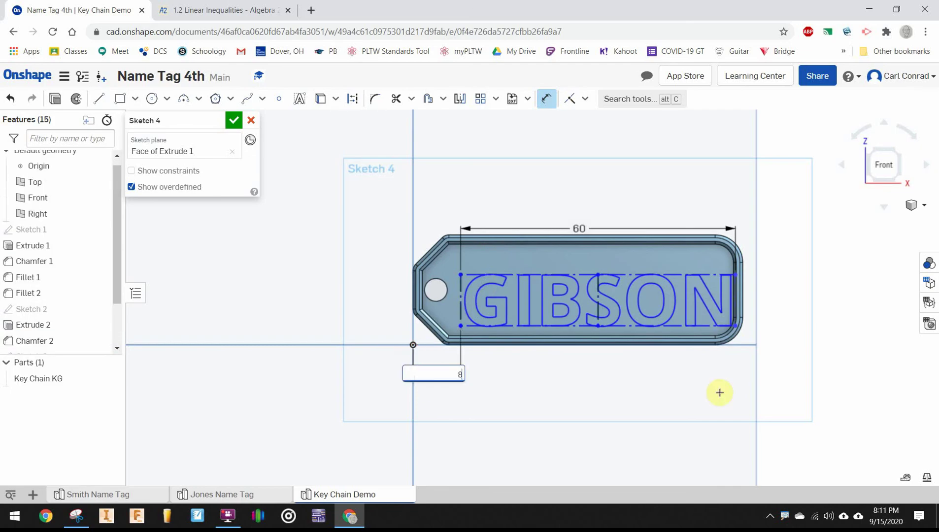
pyautogui.press('Return')
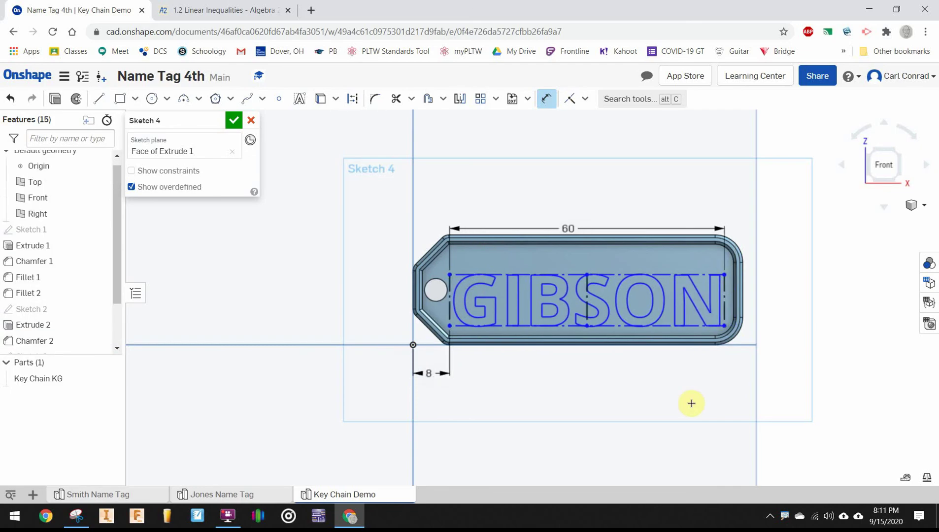
pyautogui.click(523, 334)
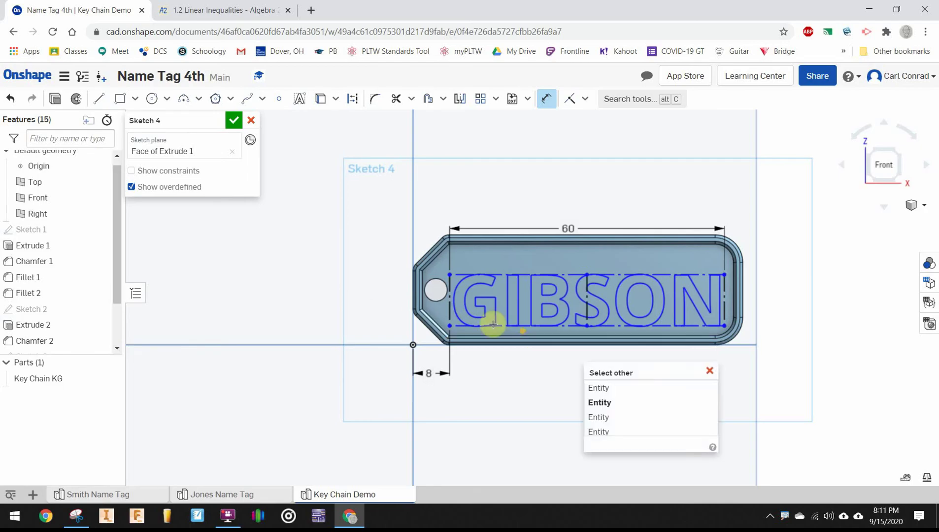
pyautogui.click(520, 406)
pyautogui.press('Escape')
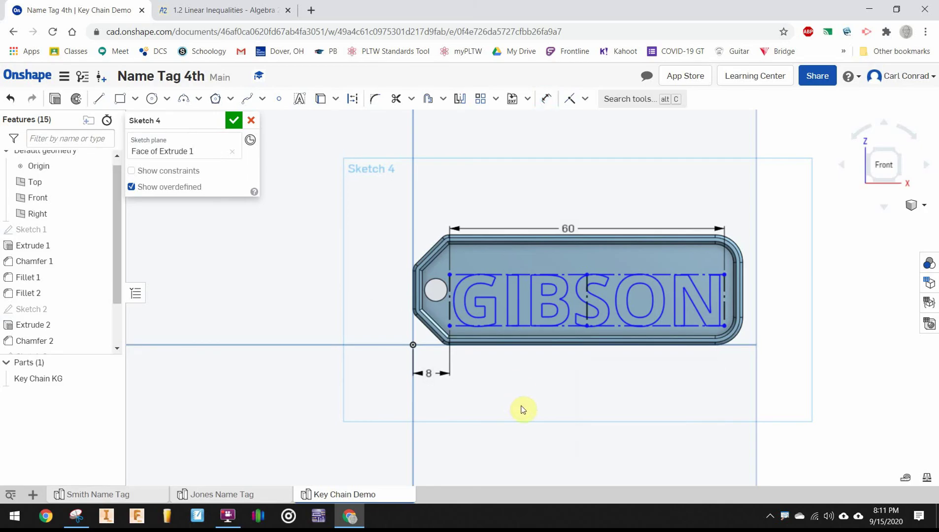
pyautogui.doubleClick(434, 373)
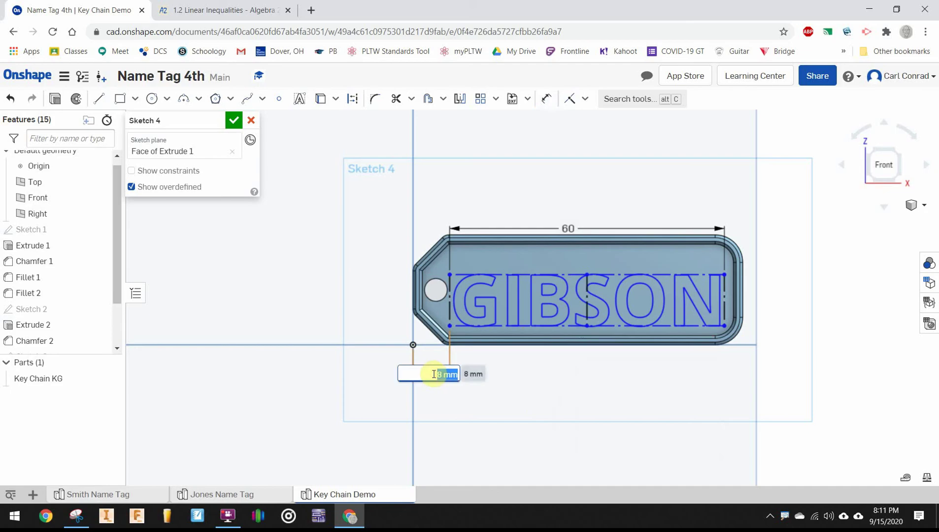
pyautogui.press('Return')
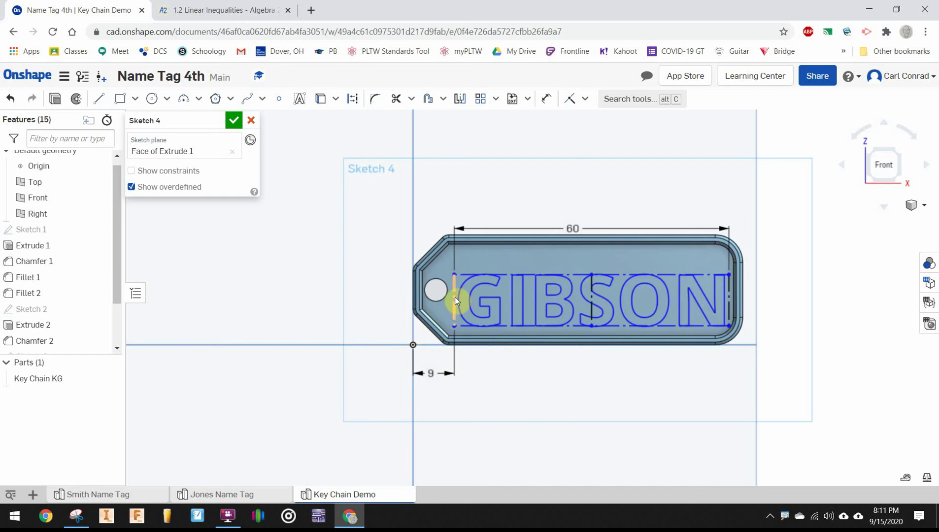
# Place a point on the text box's left edge and constrain it to that edge's midpoint
pyautogui.scroll(5, 456, 310)
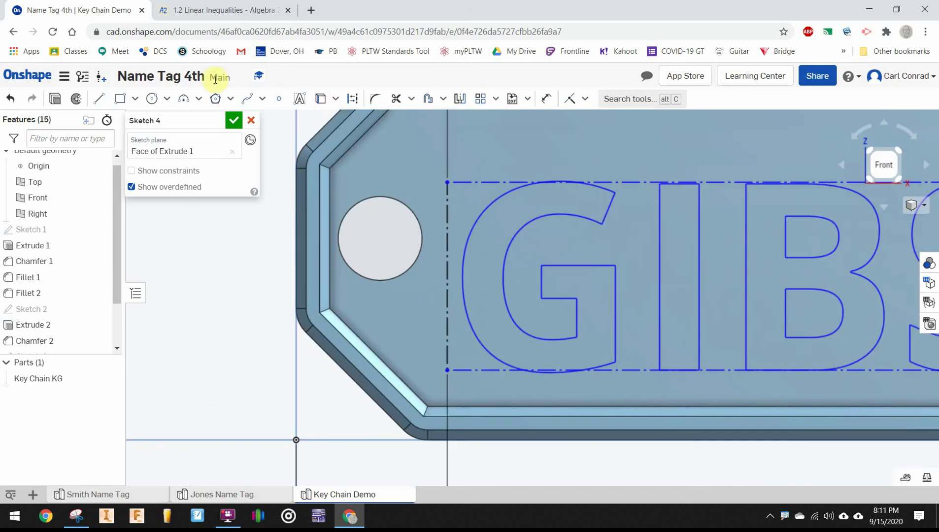
pyautogui.click(279, 102)
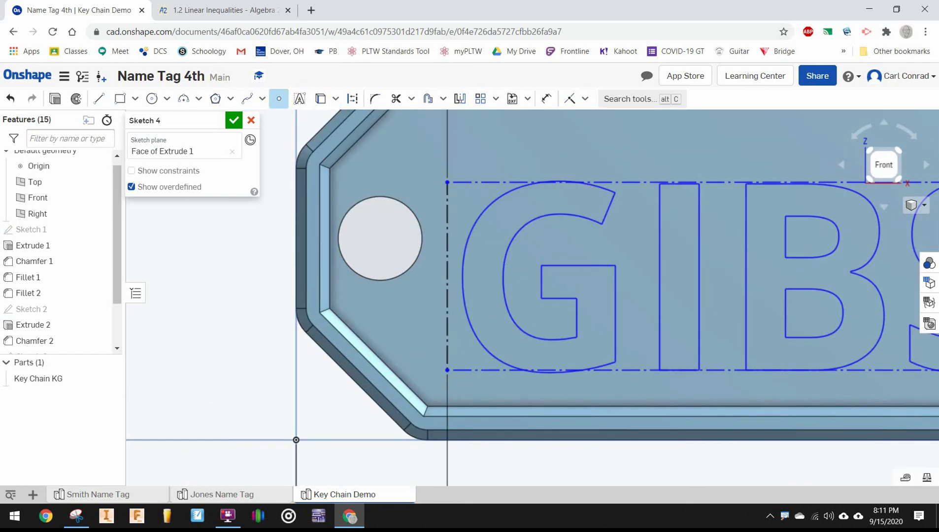
pyautogui.click(448, 244)
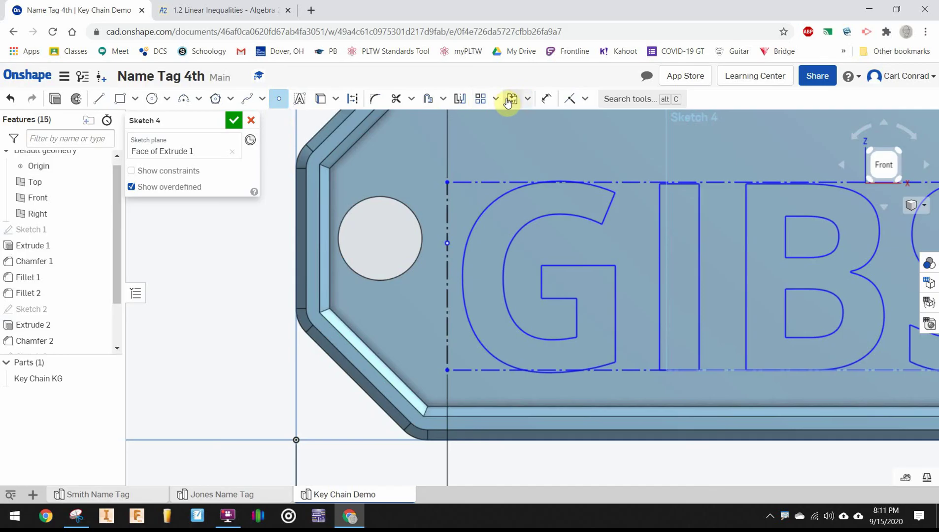
pyautogui.click(585, 99)
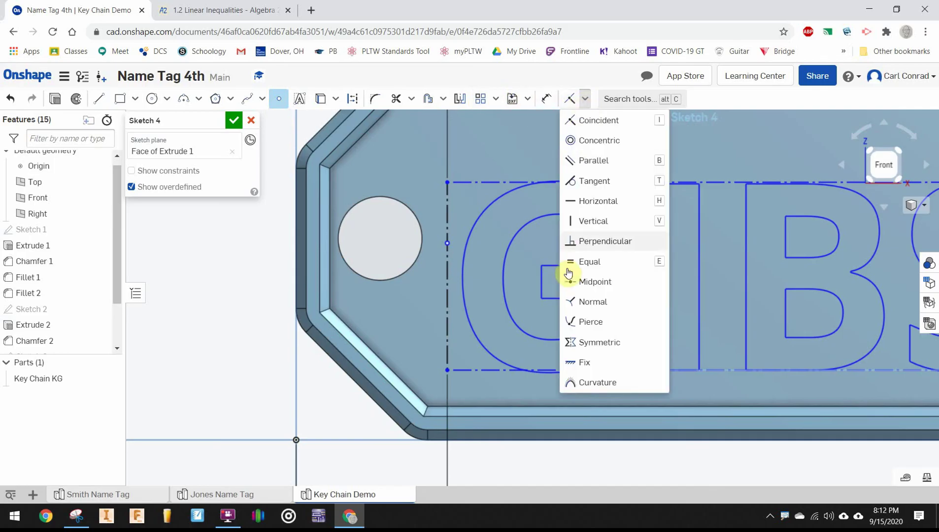
pyautogui.click(576, 281)
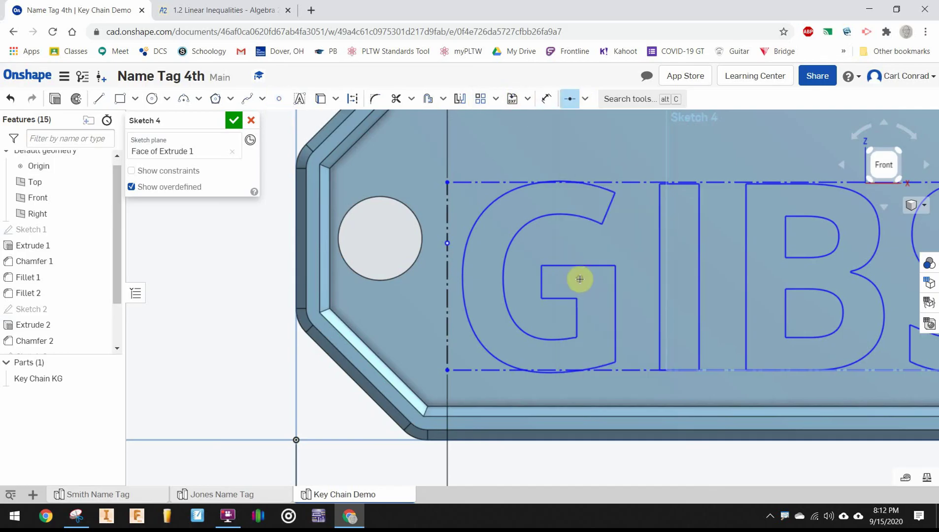
pyautogui.click(448, 242)
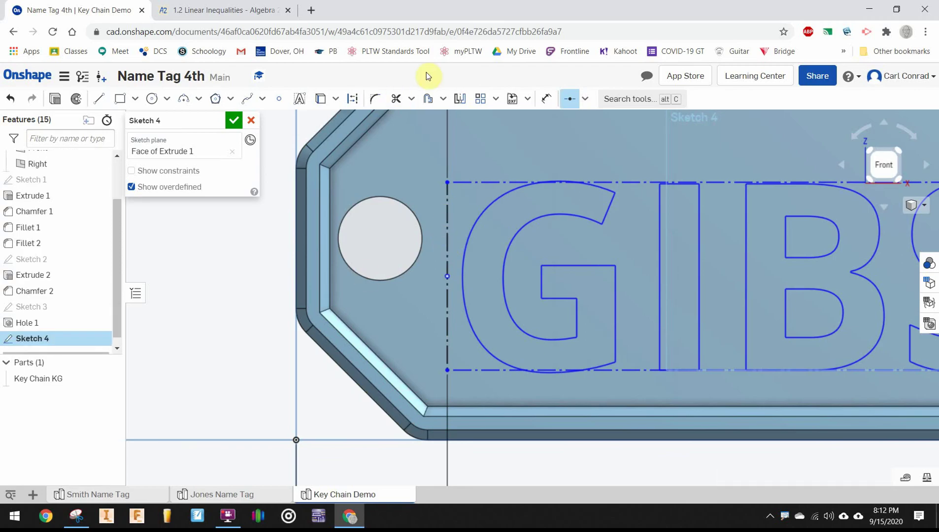
pyautogui.scroll(-3, 436, 275)
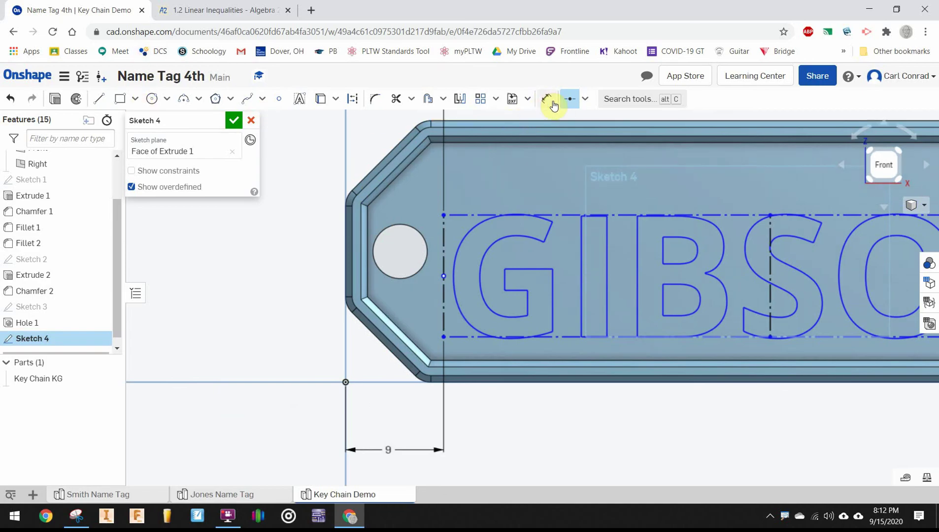
# Try dimensioning the left-edge midpoint, then cancel the failed attempt
pyautogui.click(546, 101)
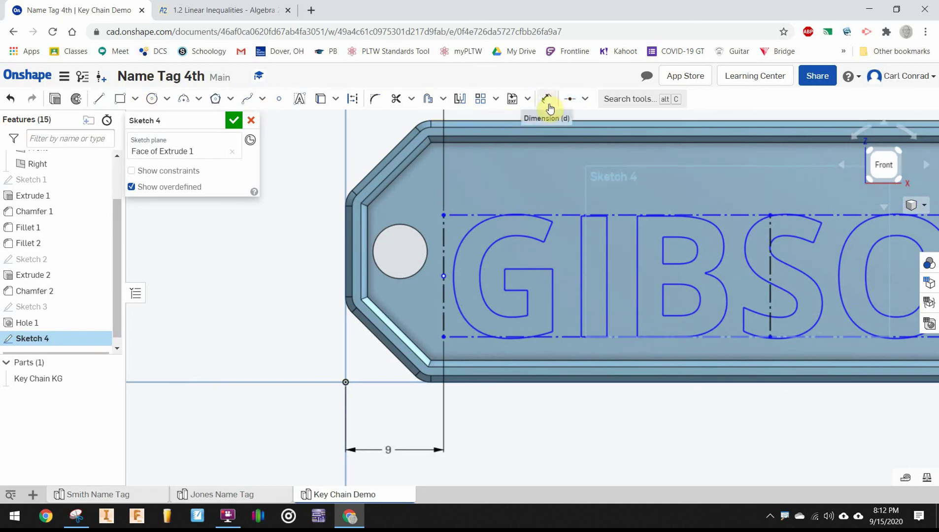
pyautogui.click(550, 108)
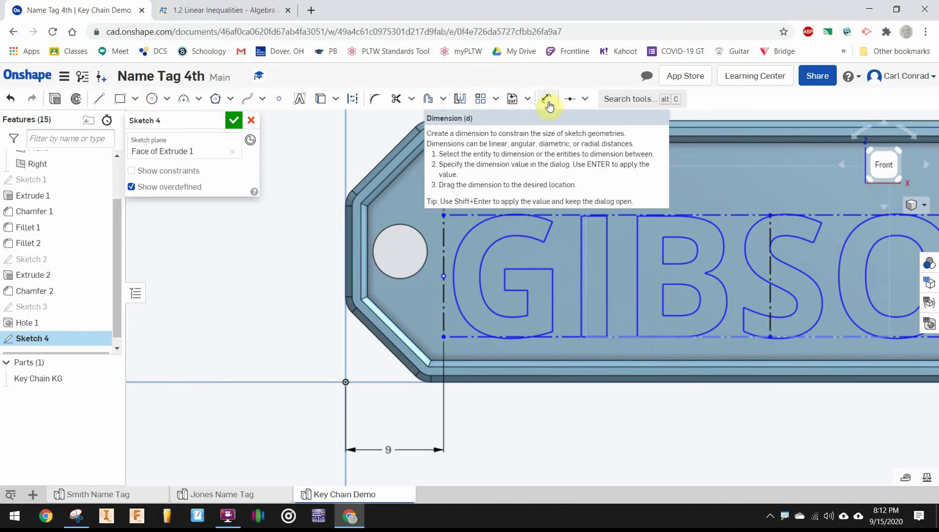
pyautogui.click(445, 279)
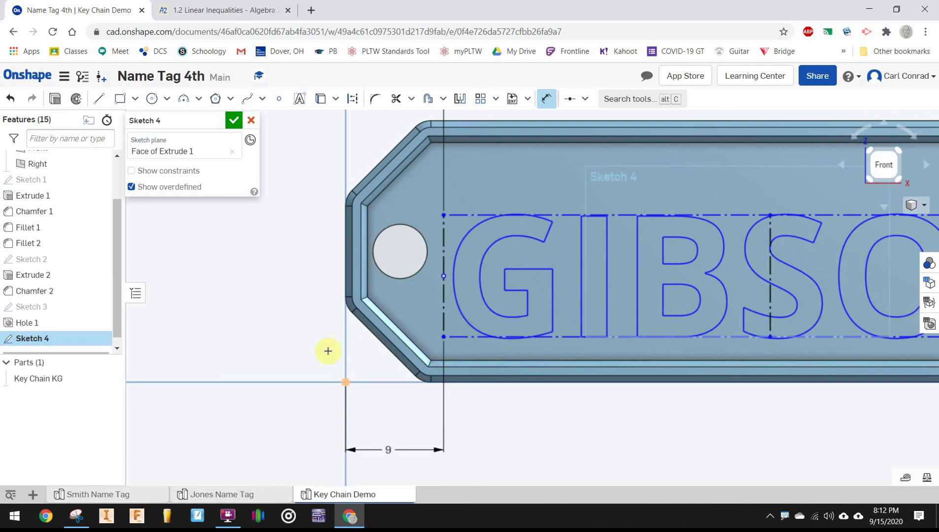
pyautogui.click(443, 276)
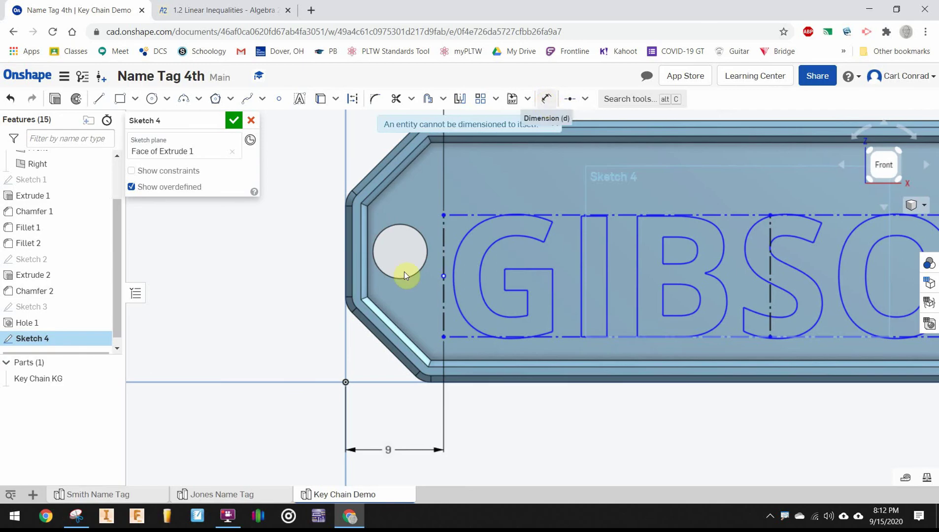
pyautogui.click(542, 99)
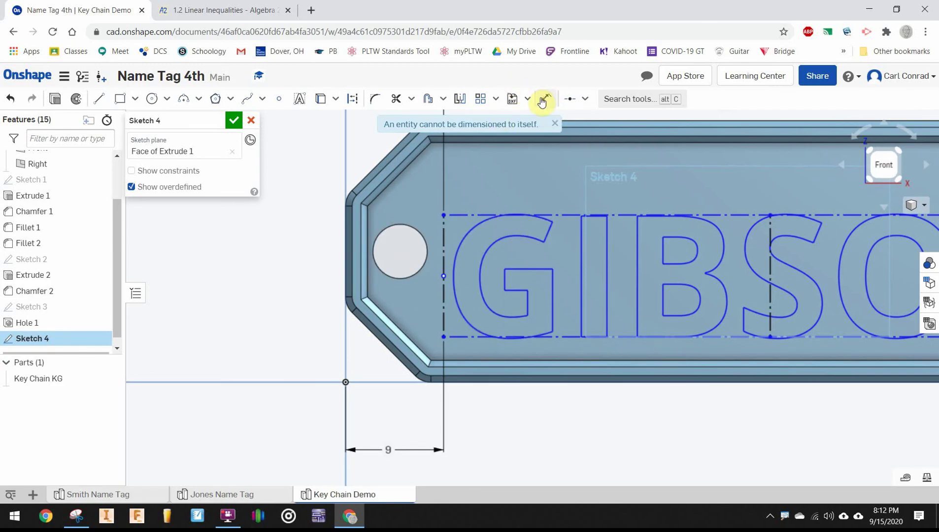
# Dimension the midpoint 12 mm above the origin and pan to show the whole tag
pyautogui.click(543, 100)
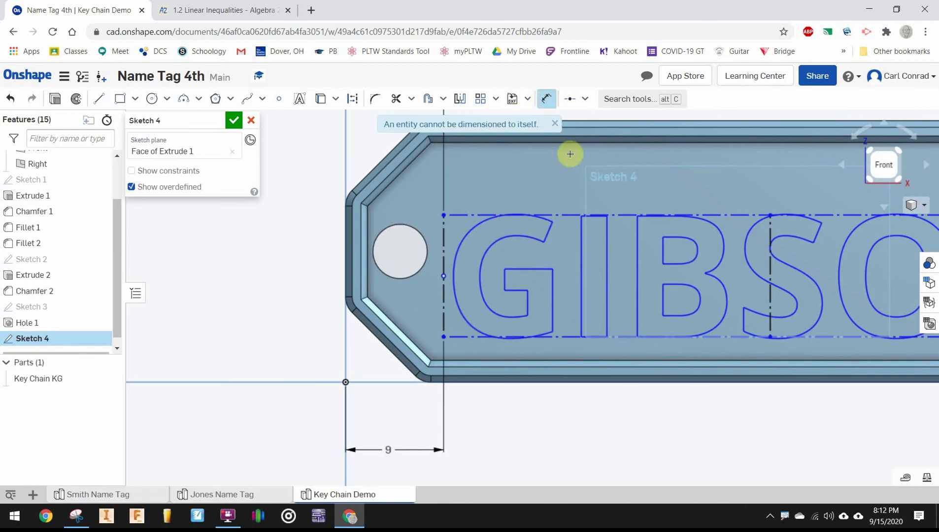
pyautogui.click(440, 287)
pyautogui.click(345, 382)
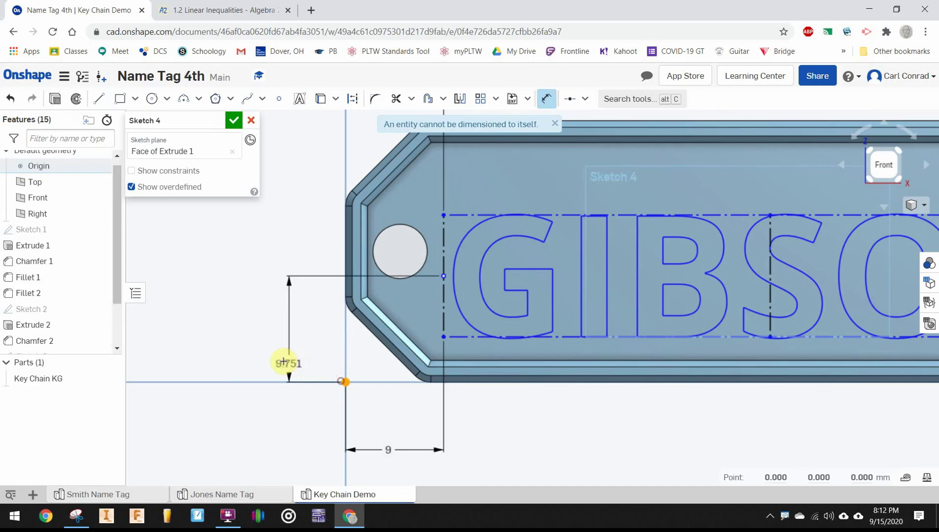
pyautogui.click(278, 351)
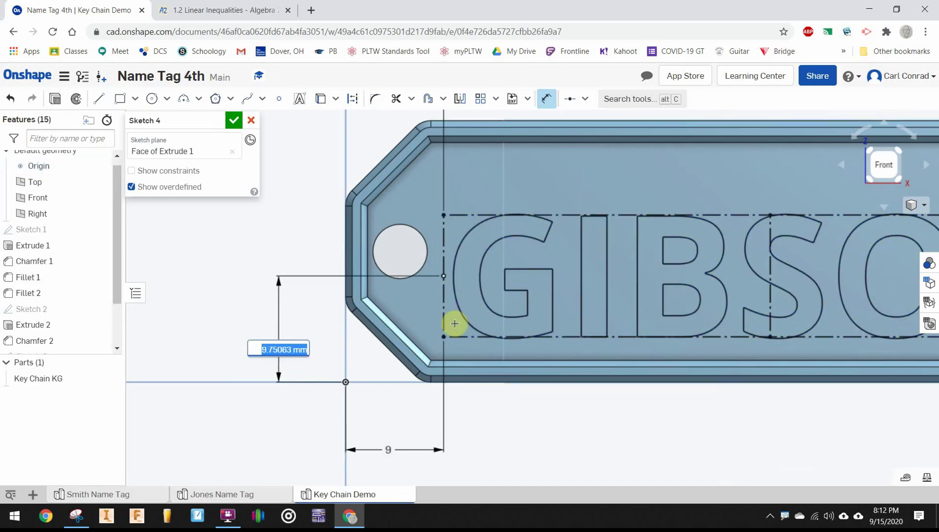
pyautogui.write('12')
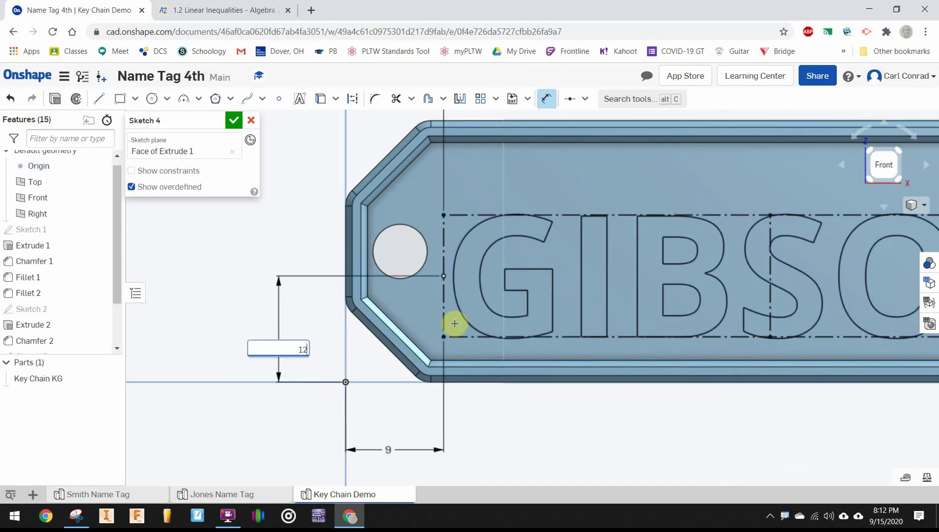
pyautogui.press('Escape')
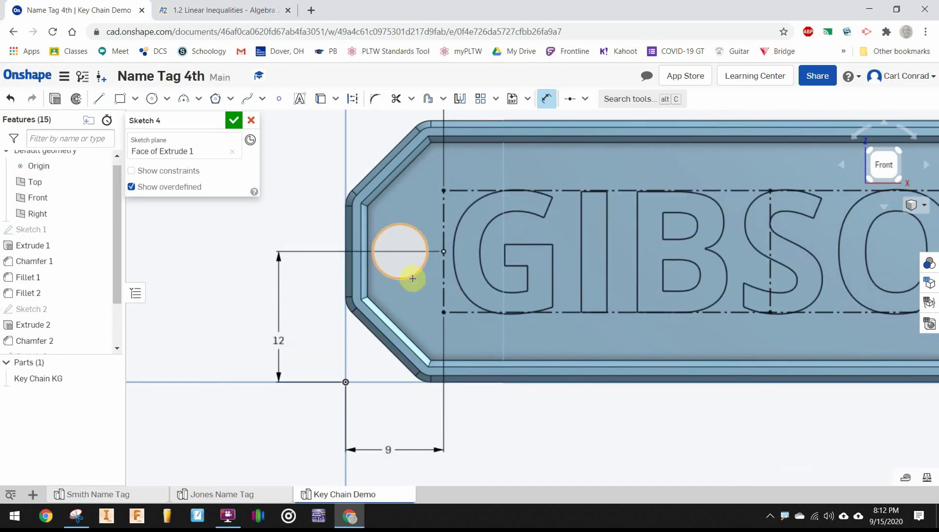
pyautogui.scroll(3, 512, 360)
pyautogui.scroll(-5, 595, 415)
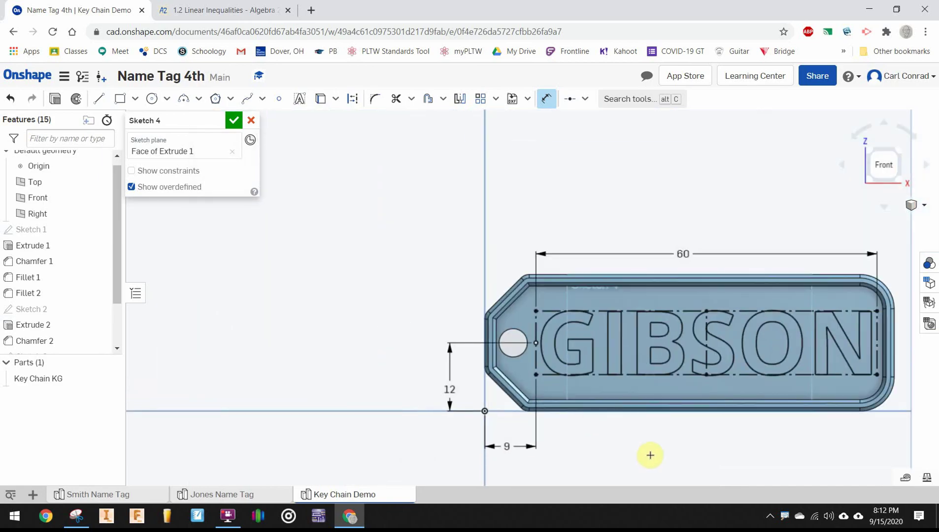
pyautogui.moveTo(652, 455); pyautogui.dragTo(568, 456, button='middle')
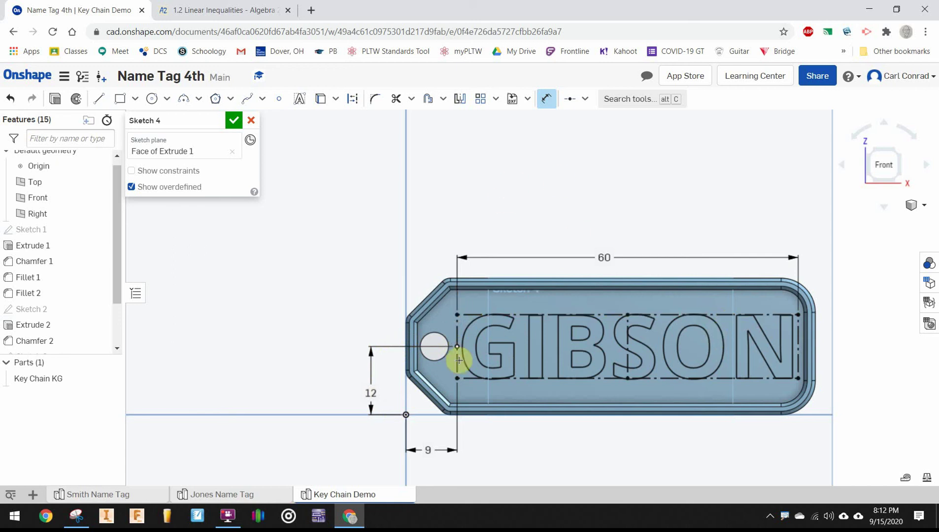
# Close Sketch 4 and start an Add extrude with every GIBSON letter region selected
pyautogui.click(233, 121)
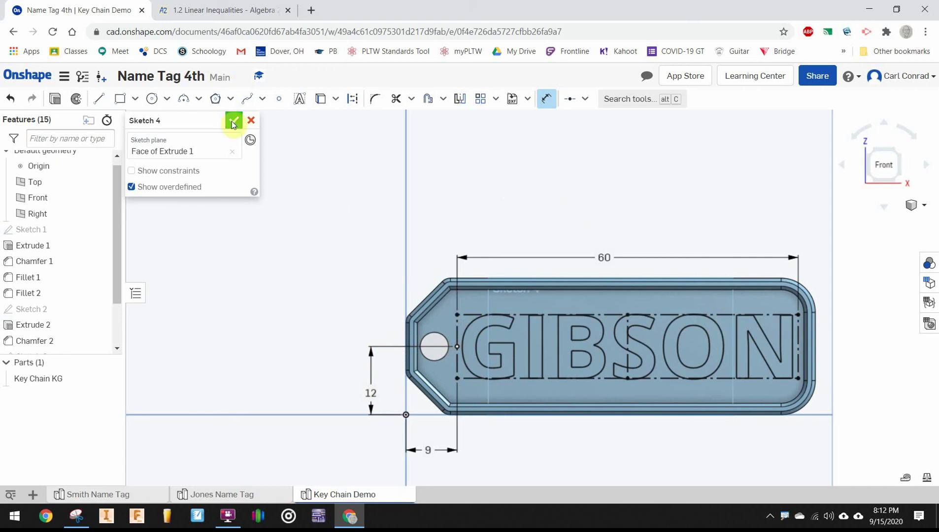
pyautogui.click(233, 122)
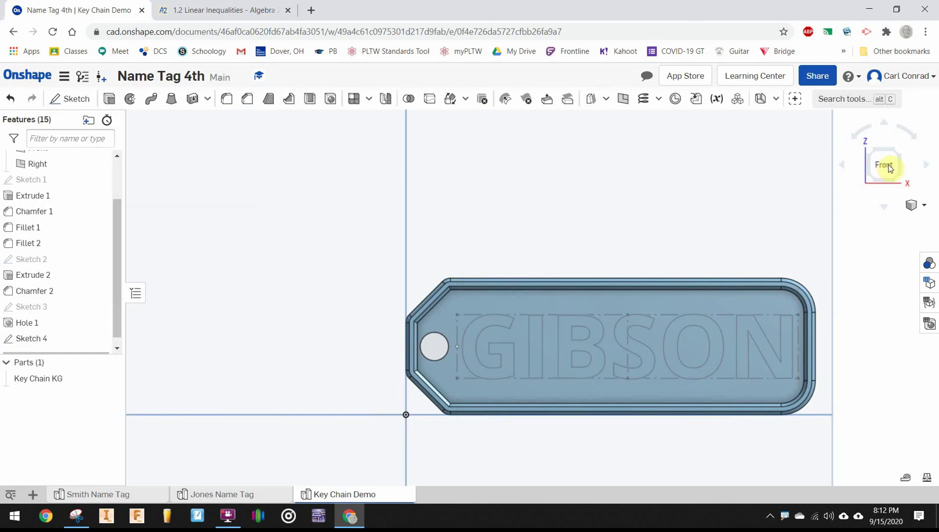
pyautogui.click(109, 99)
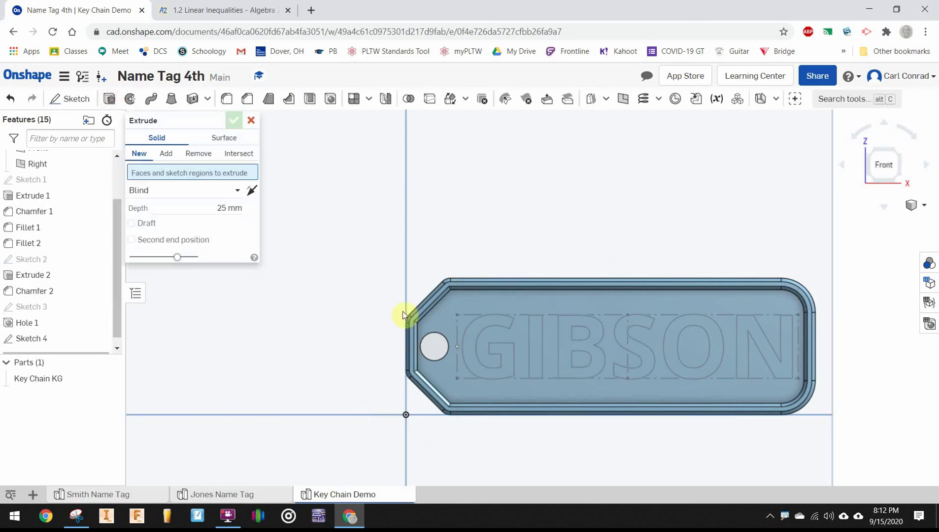
pyautogui.click(494, 321)
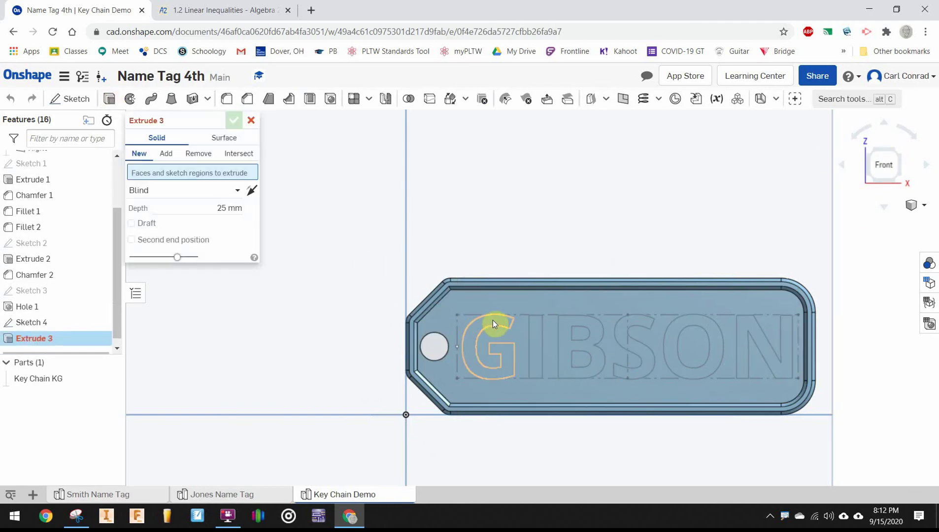
pyautogui.click(531, 329)
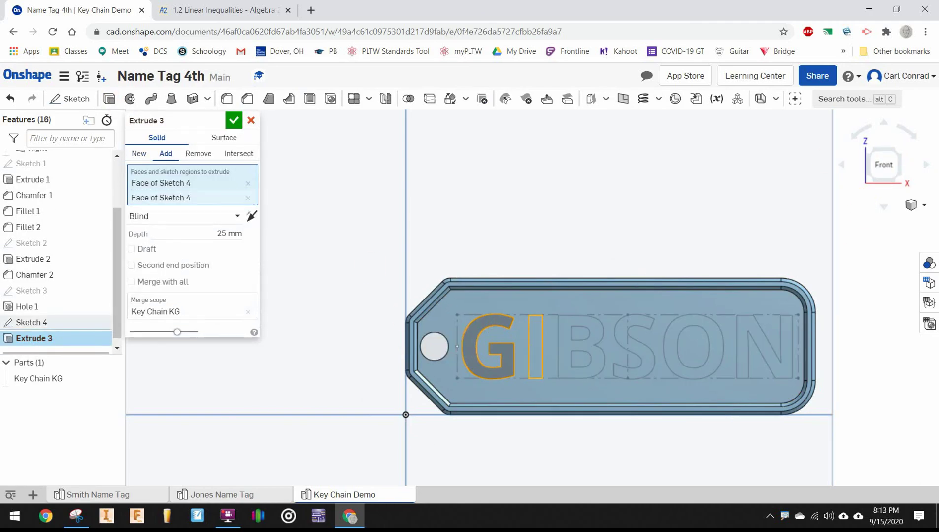
pyautogui.click(568, 329)
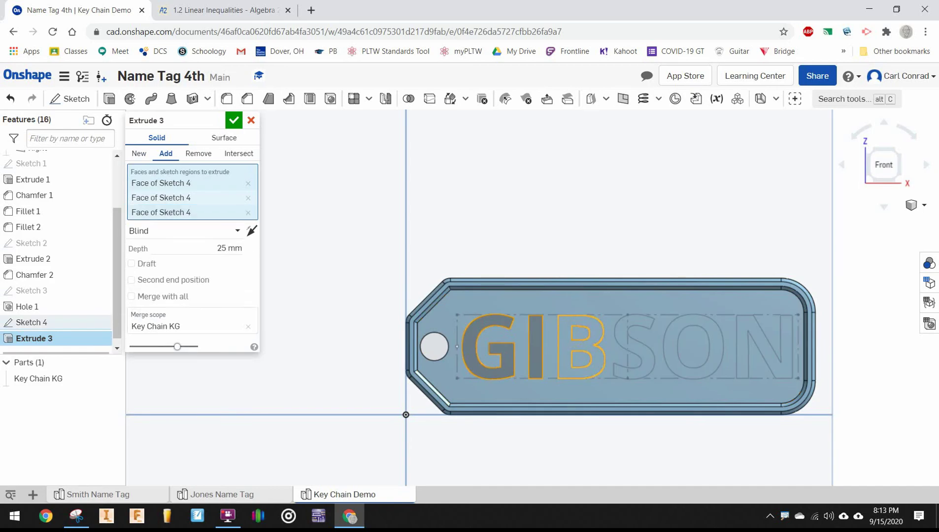
pyautogui.click(620, 324)
pyautogui.doubleClick(620, 324)
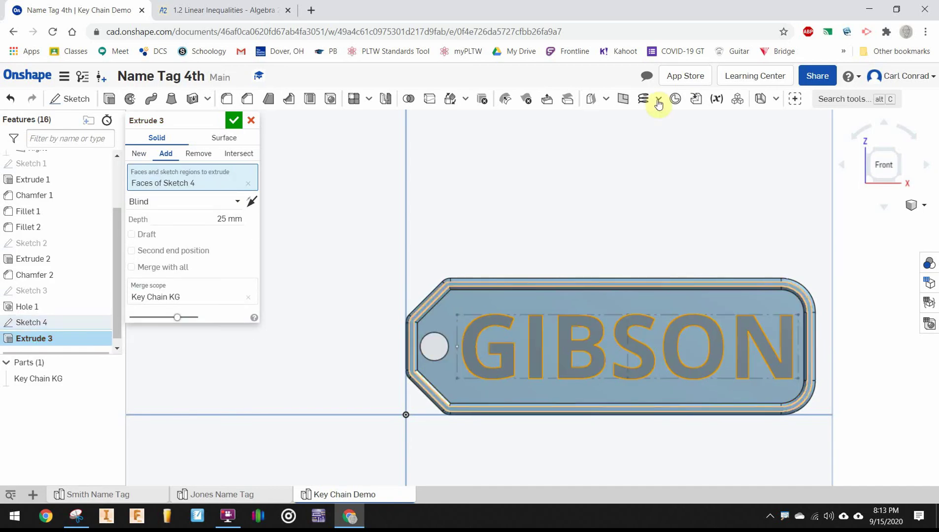
pyautogui.click(896, 153)
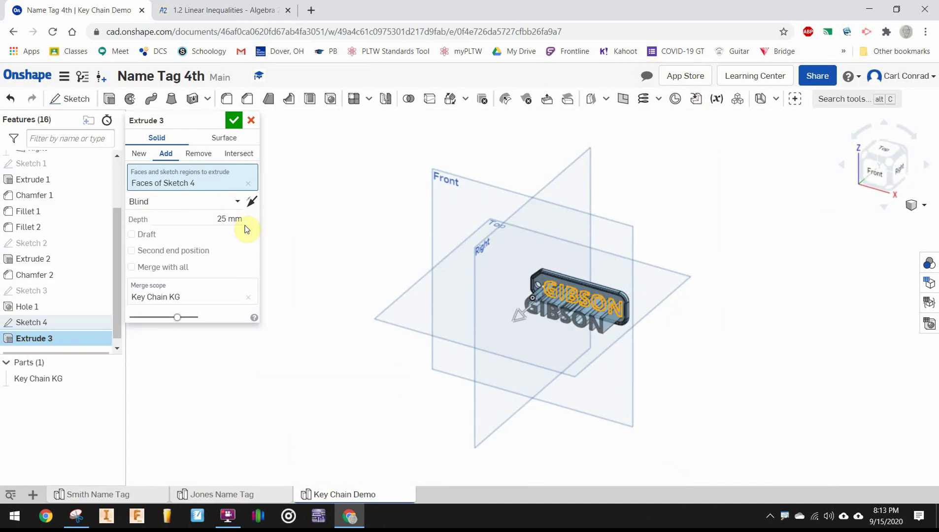
# Raise the letters 1 mm as Extrude 3, then start a chamfer
pyautogui.click(224, 217)
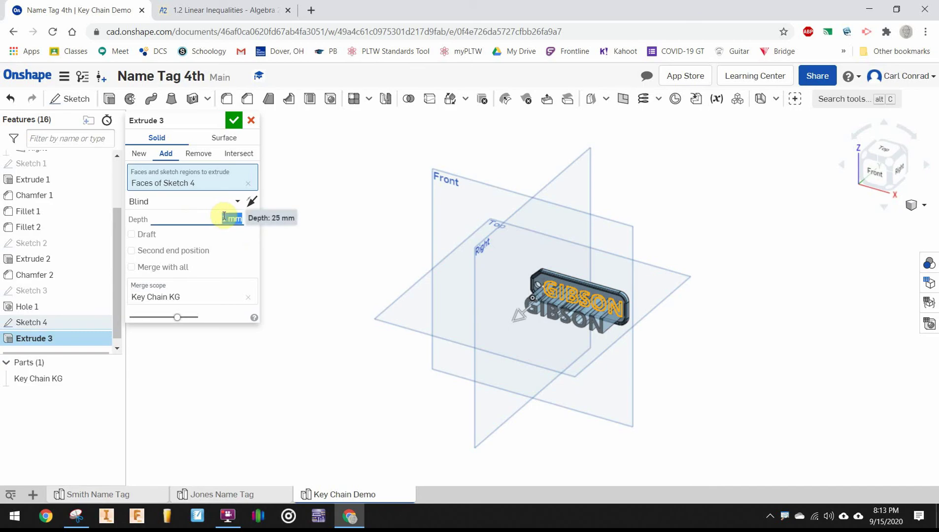
pyautogui.scroll(5, 488, 304)
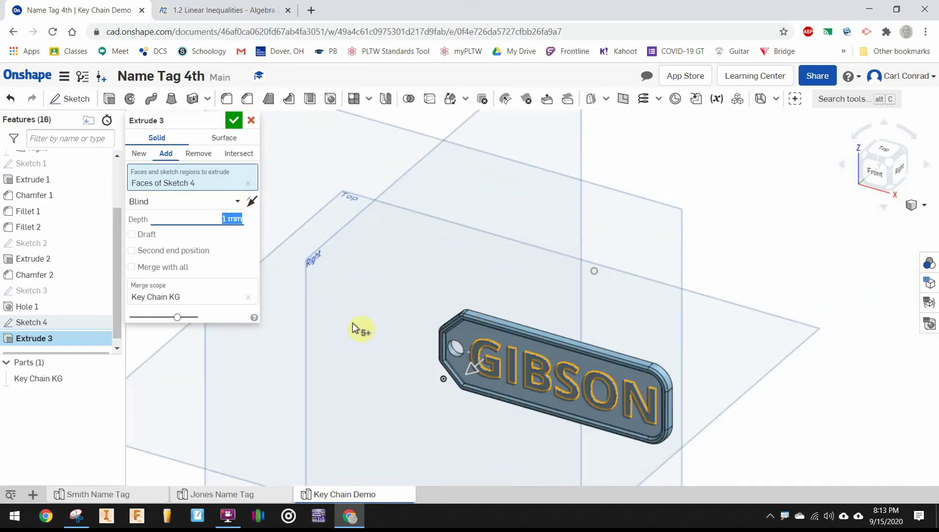
pyautogui.scroll(3, 363, 352)
pyautogui.scroll(-2, 390, 345)
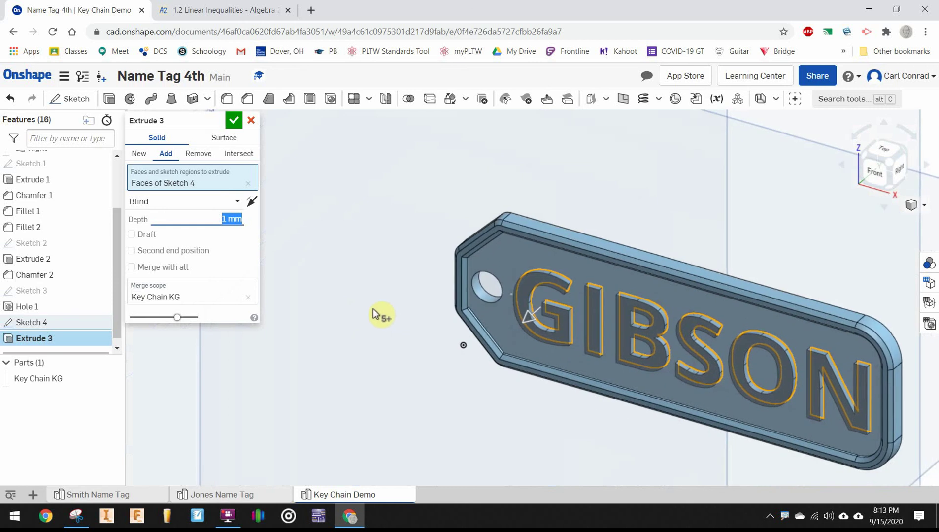
pyautogui.click(233, 119)
pyautogui.click(237, 120)
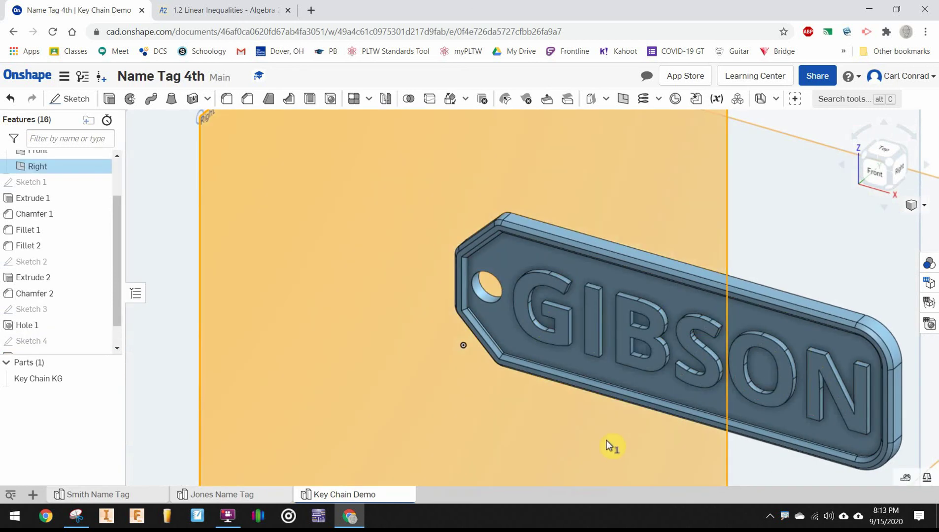
pyautogui.moveTo(609, 445); pyautogui.dragTo(544, 433, button='middle')
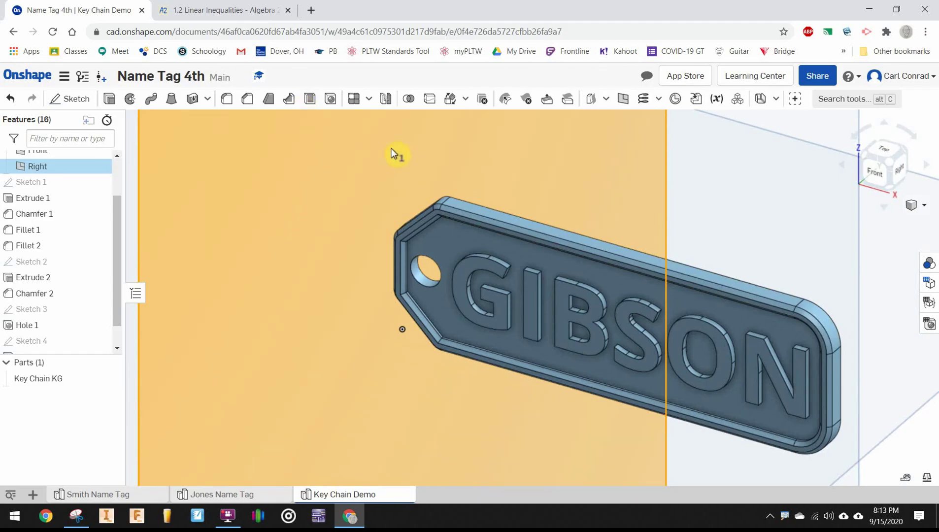
pyautogui.click(245, 100)
# Select the G, I, B, S, O and N letter faces of Extrude 3 for Chamfer 3
pyautogui.click(229, 176)
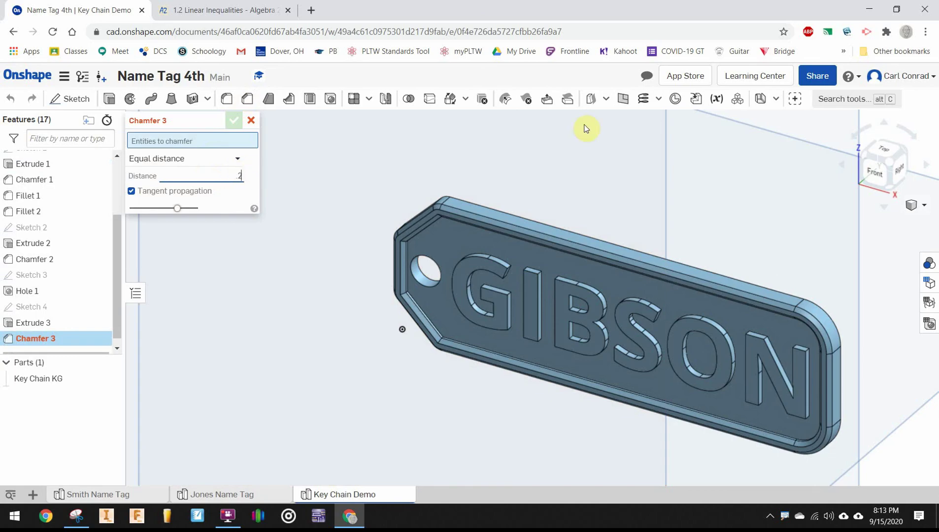
pyautogui.click(461, 279)
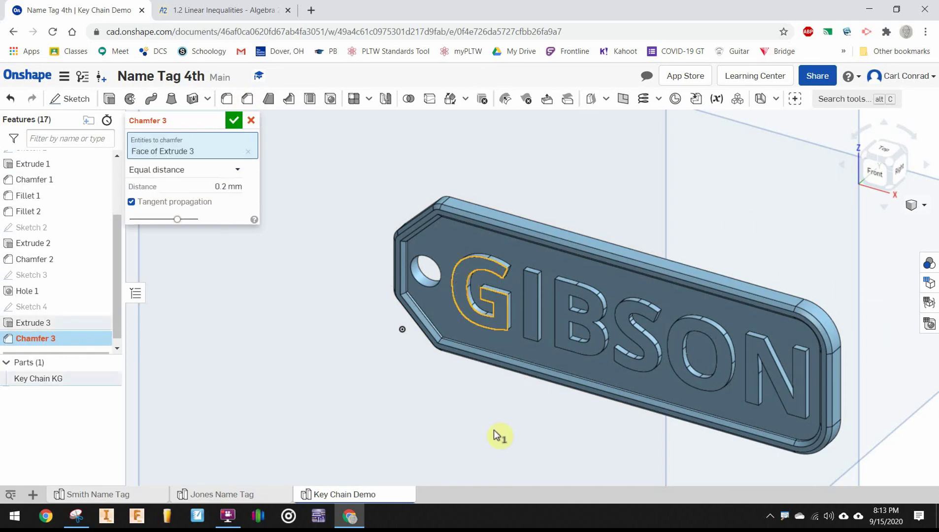
pyautogui.click(532, 302)
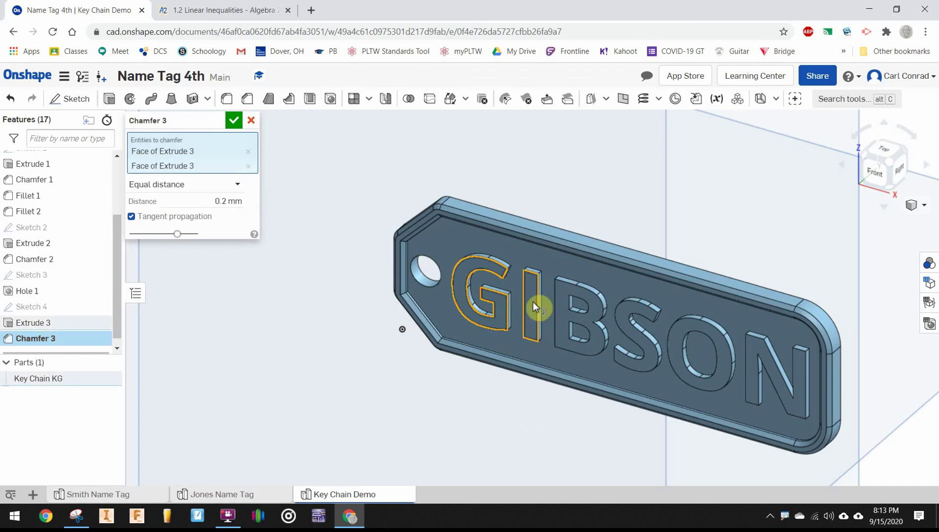
pyautogui.click(559, 291)
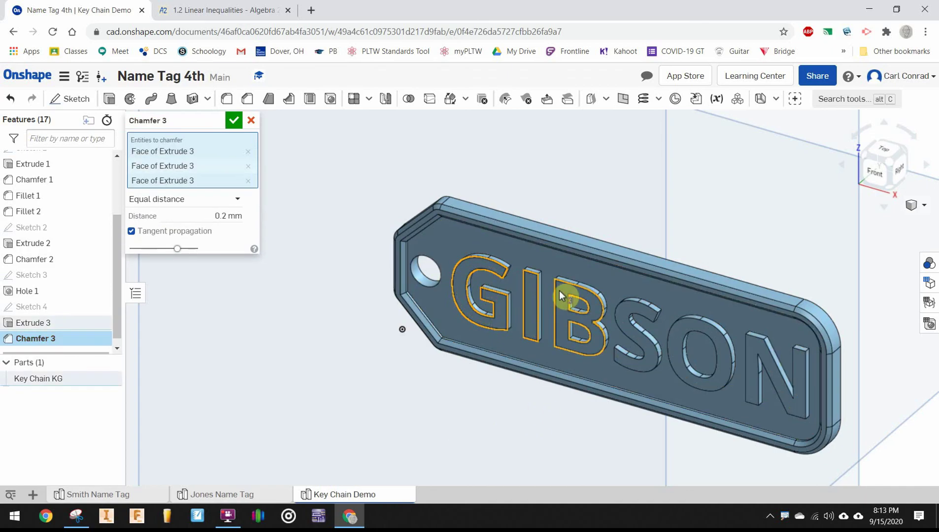
pyautogui.click(624, 319)
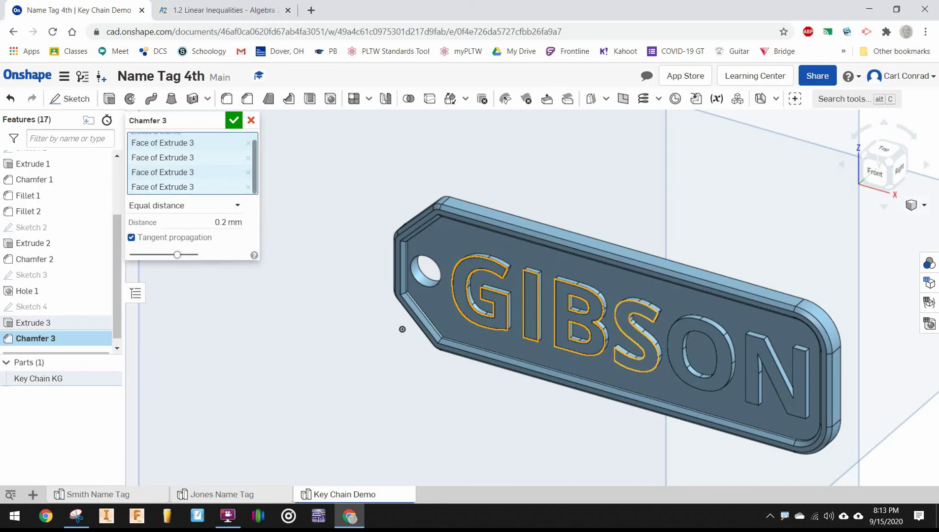
pyautogui.click(676, 360)
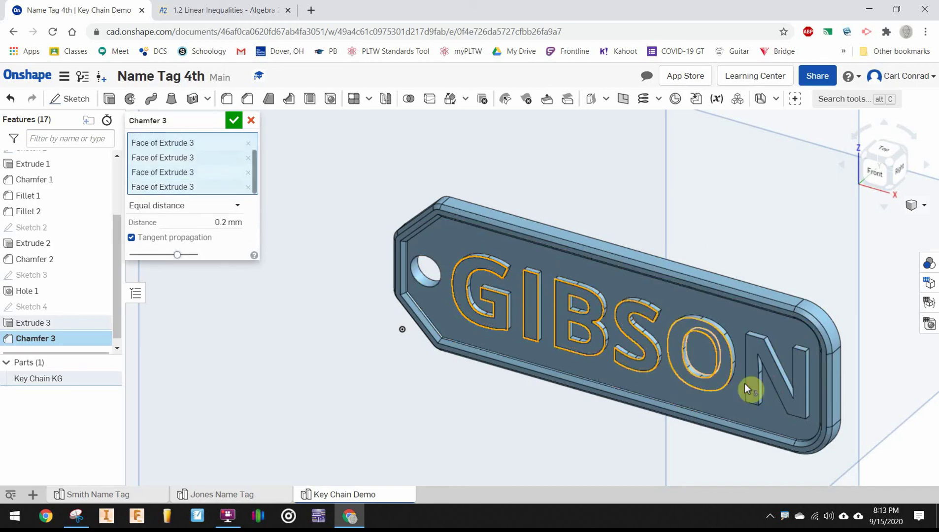
pyautogui.click(752, 370)
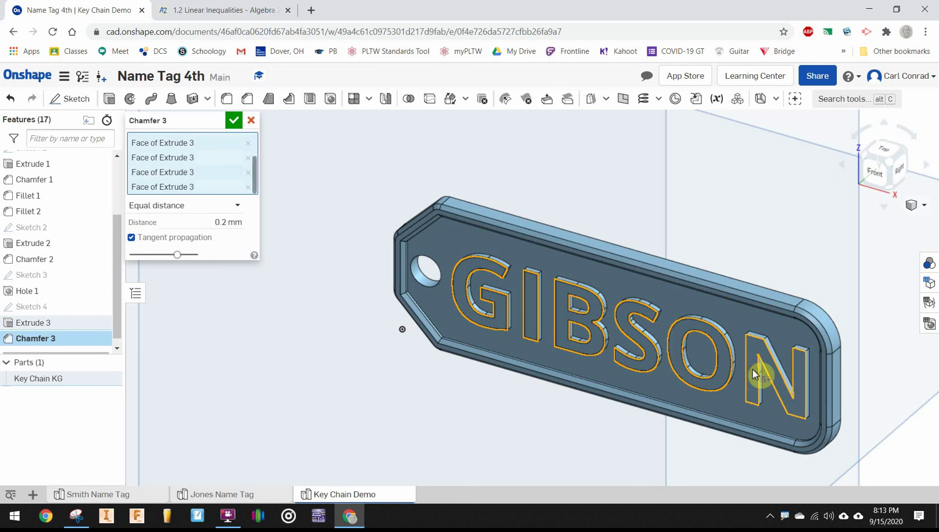
pyautogui.scroll(-3, 739, 345)
pyautogui.scroll(2, 696, 340)
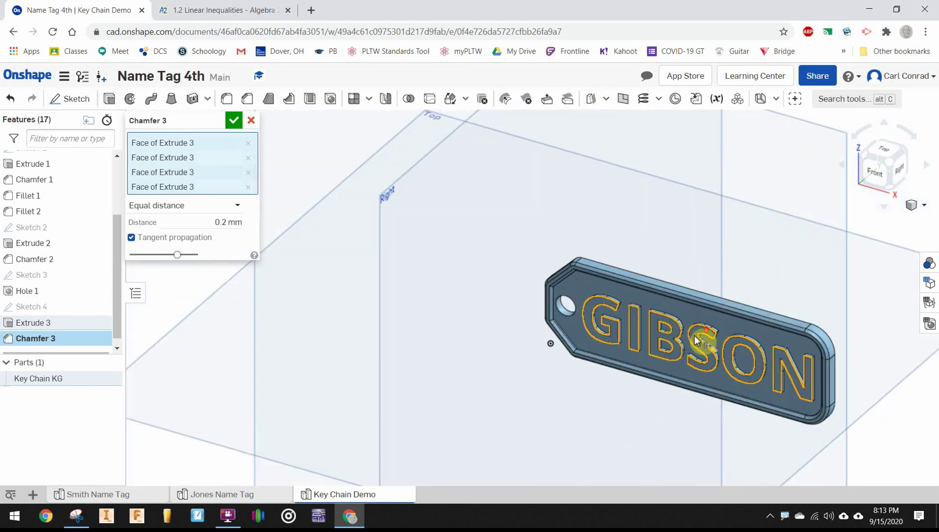
pyautogui.scroll(5, 696, 340)
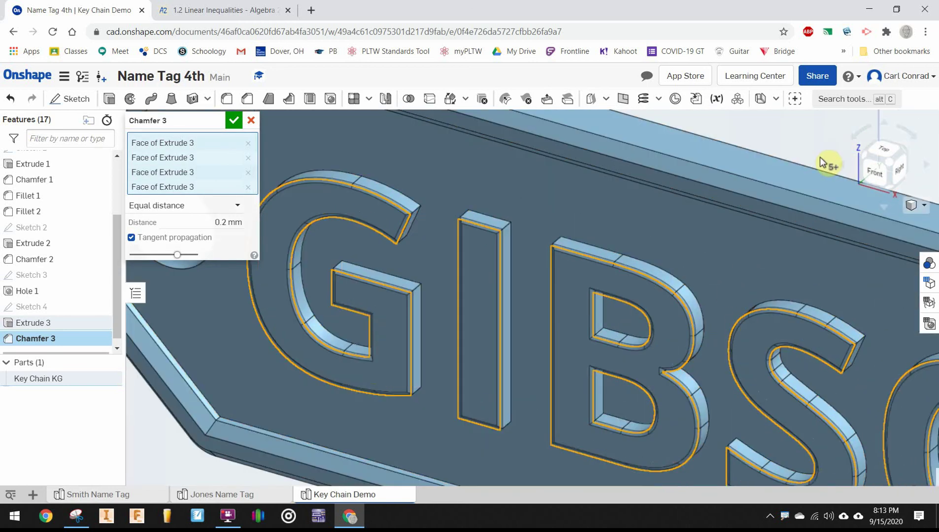
# Change the chamfer distance from 0.2 mm to 0.4 mm and confirm Chamfer 3
pyautogui.click(221, 225)
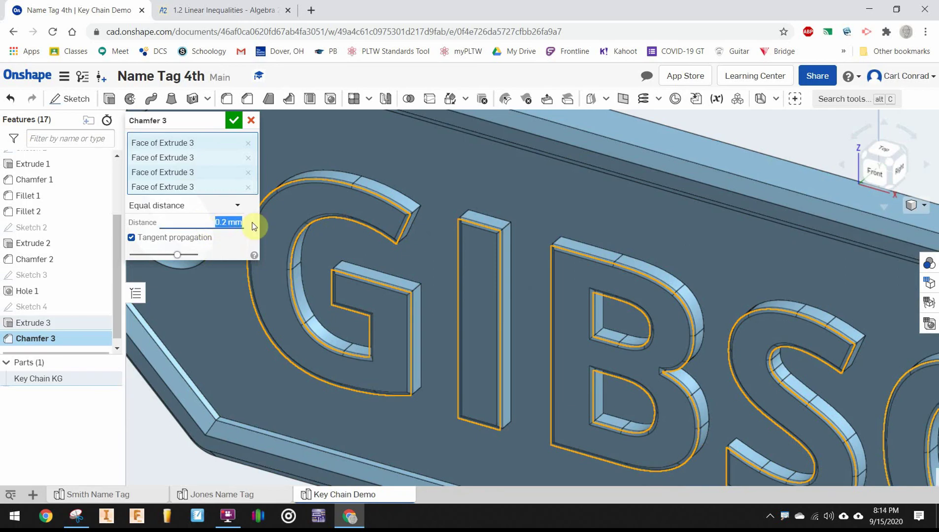
pyautogui.press('BackSpace')
pyautogui.scroll(-5, 426, 211)
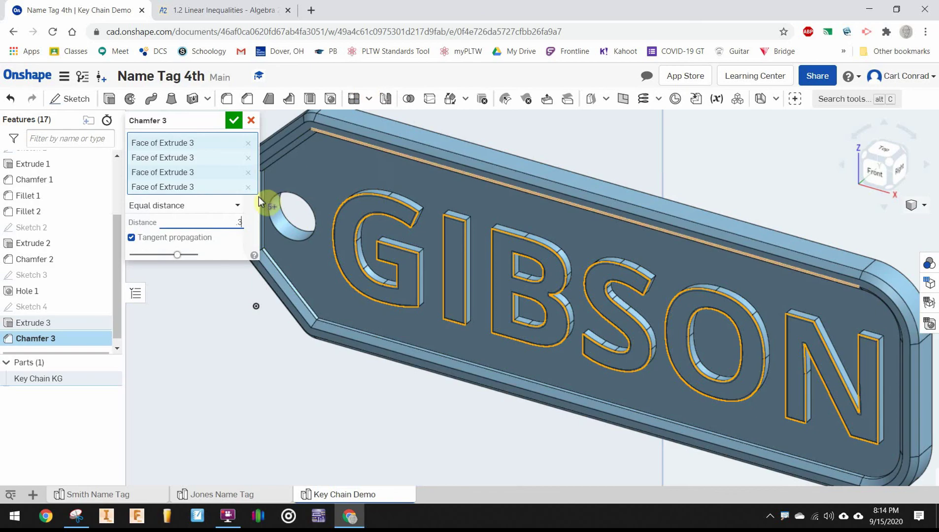
pyautogui.click(211, 308)
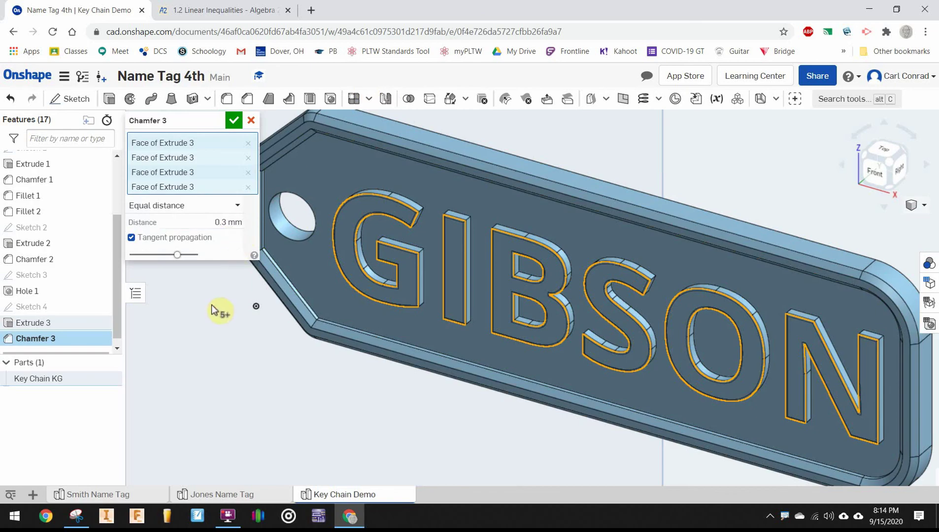
pyautogui.click(220, 222)
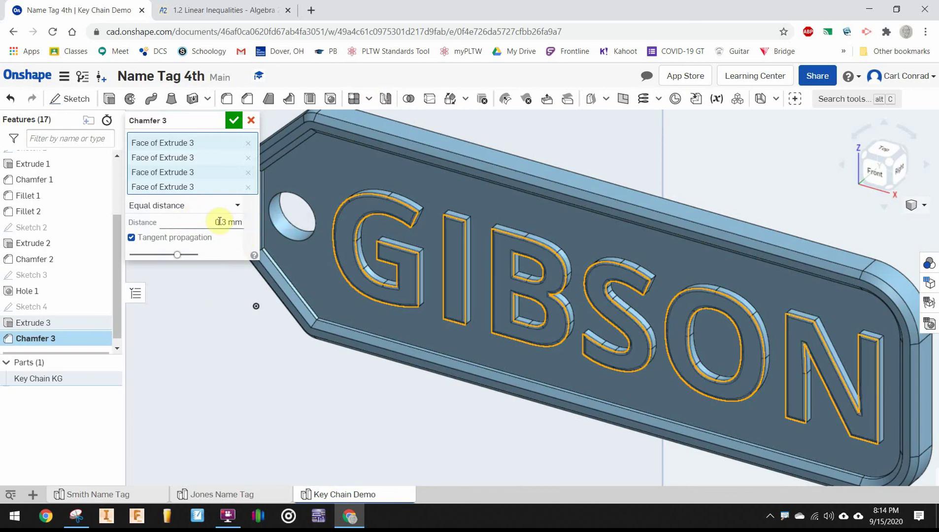
pyautogui.click(219, 222)
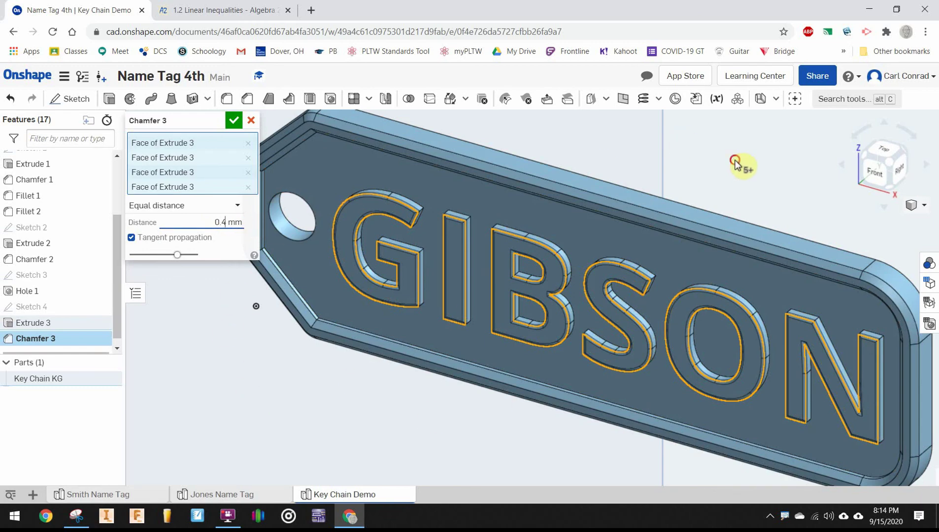
pyautogui.press('Return')
pyautogui.scroll(5, 798, 232)
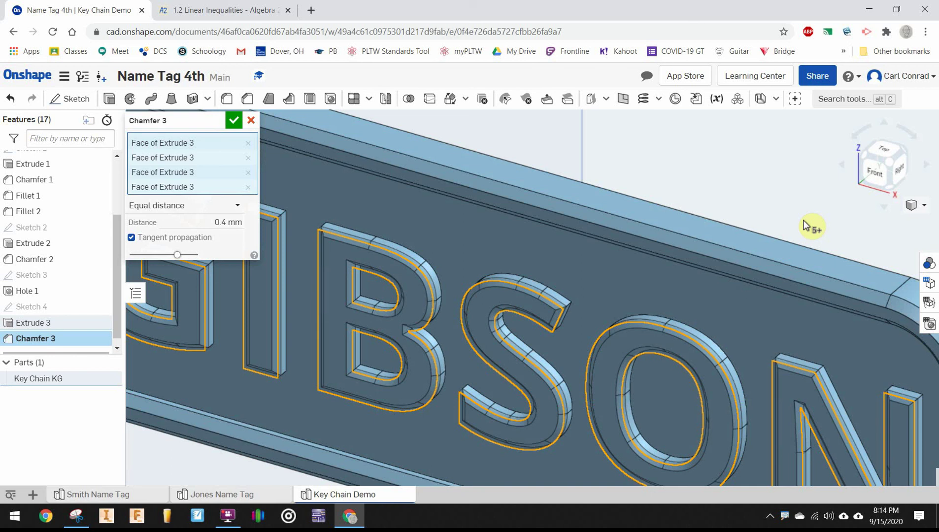
pyautogui.click(234, 121)
pyautogui.scroll(3, 468, 192)
pyautogui.scroll(-2, 518, 203)
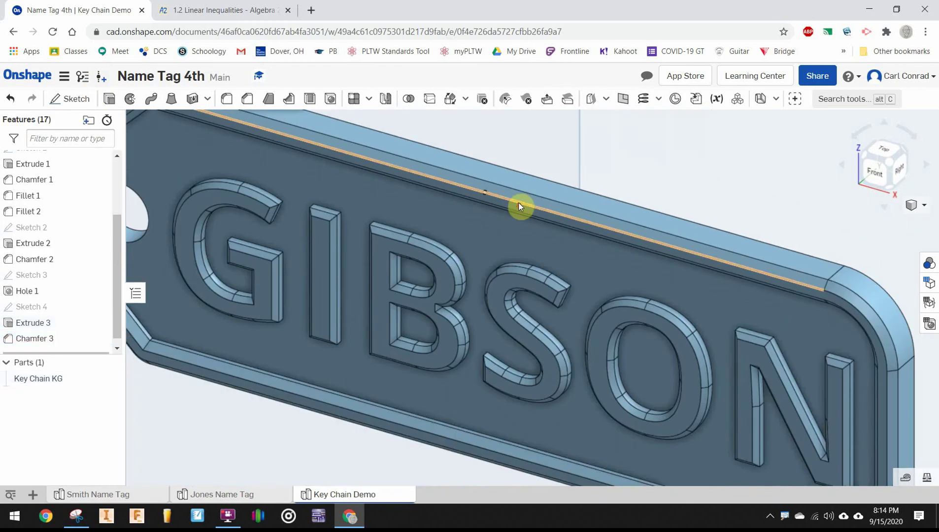
pyautogui.scroll(-5, 518, 202)
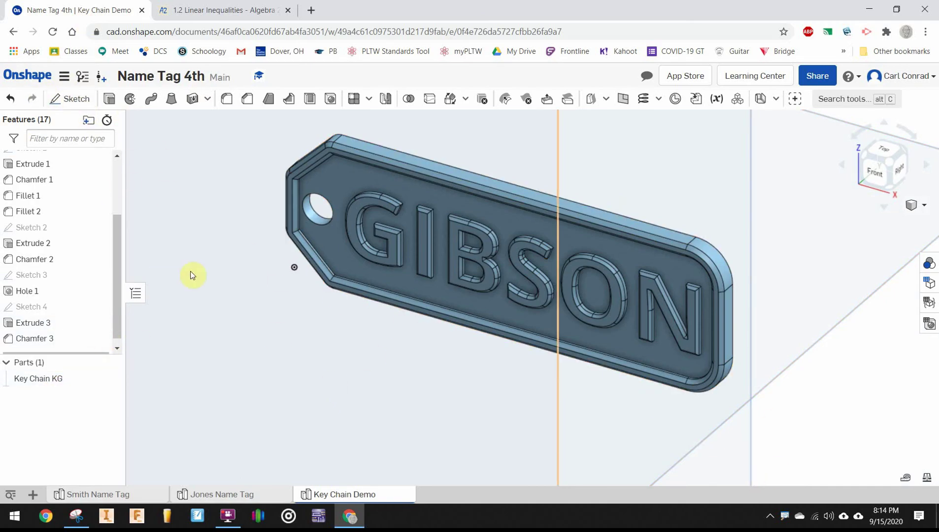
# Assign ABS from the Onshape Material Library to Key Chain KG and show its mass properties
pyautogui.click(23, 382)
pyautogui.rightClick(24, 382)
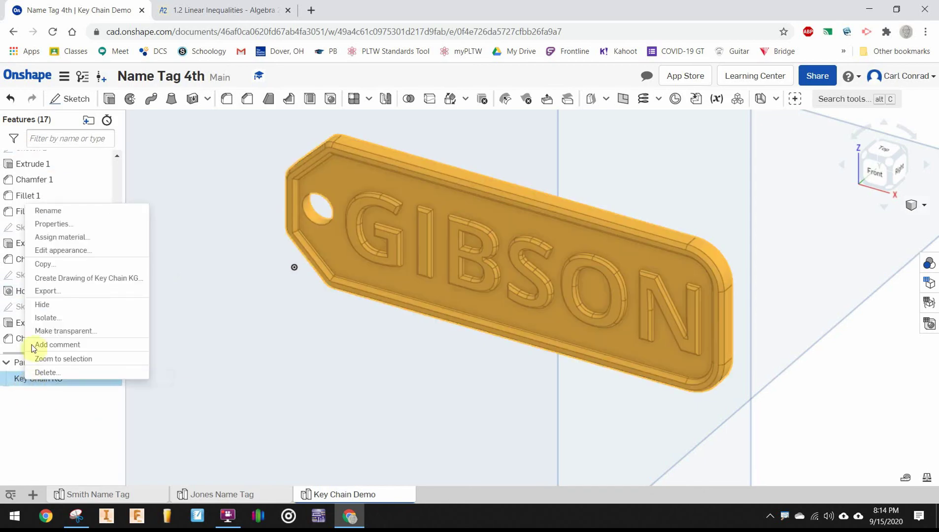
pyautogui.click(61, 237)
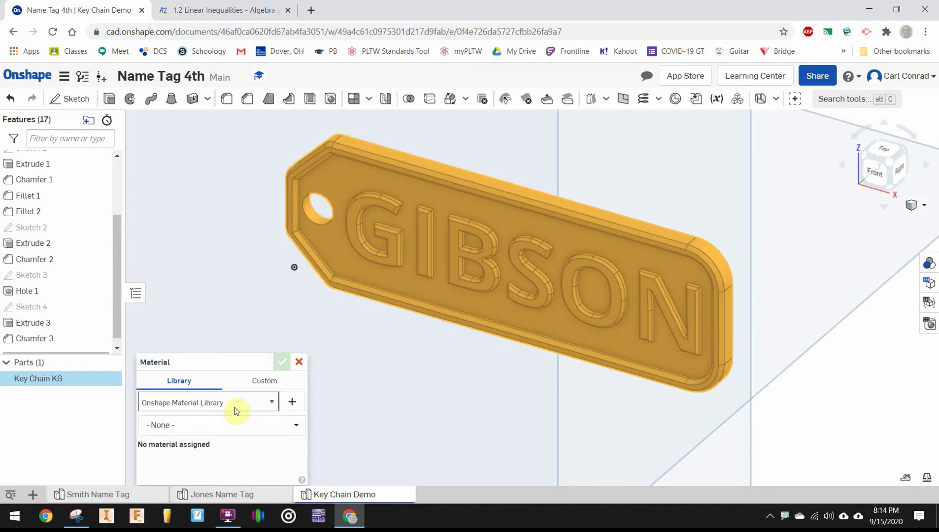
pyautogui.click(272, 402)
pyautogui.click(170, 427)
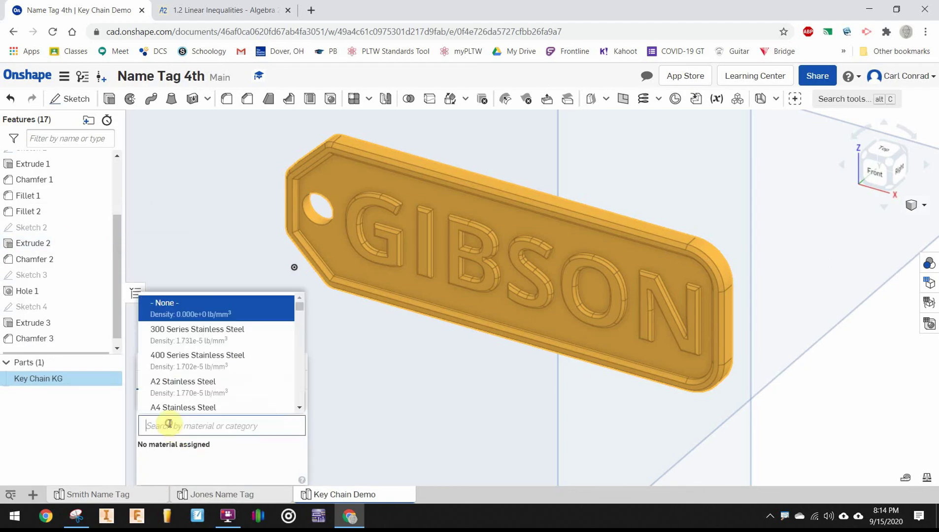
pyautogui.scroll(-2, 181, 382)
pyautogui.click(181, 382)
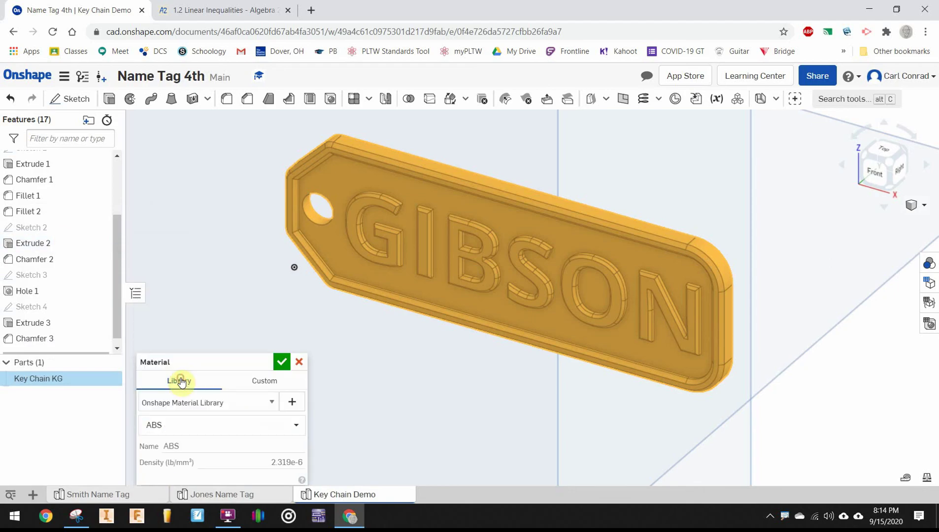
pyautogui.click(281, 363)
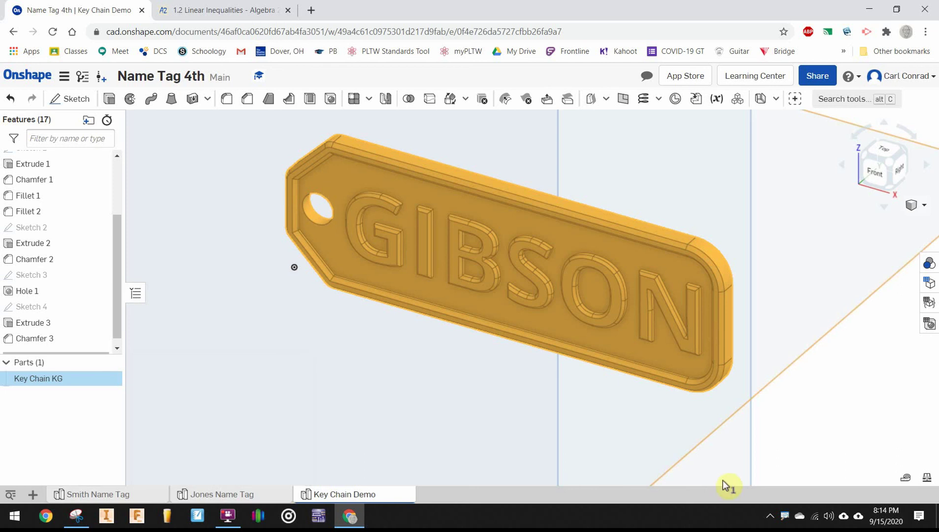
pyautogui.click(927, 478)
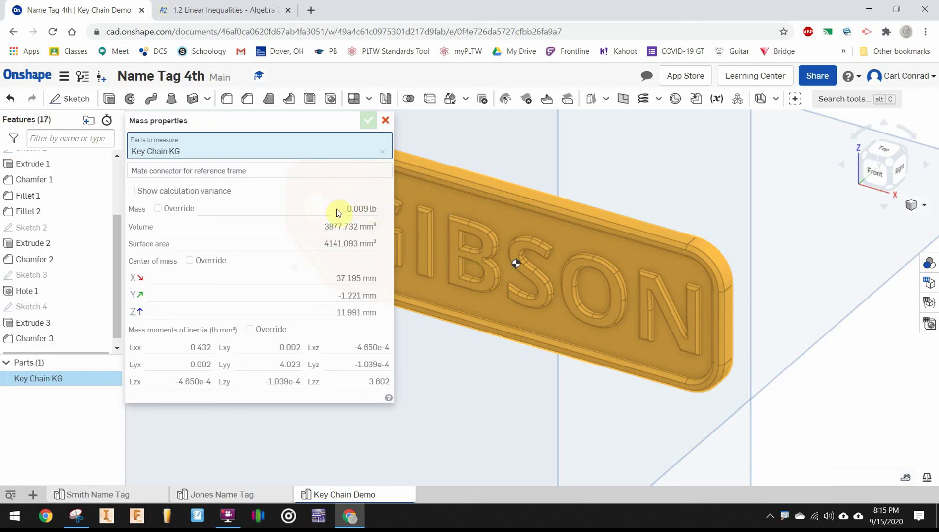
# Read the exact 0.009 lb mass value, then close the Mass properties panel
pyautogui.moveTo(363, 213)
pyautogui.click(385, 121)
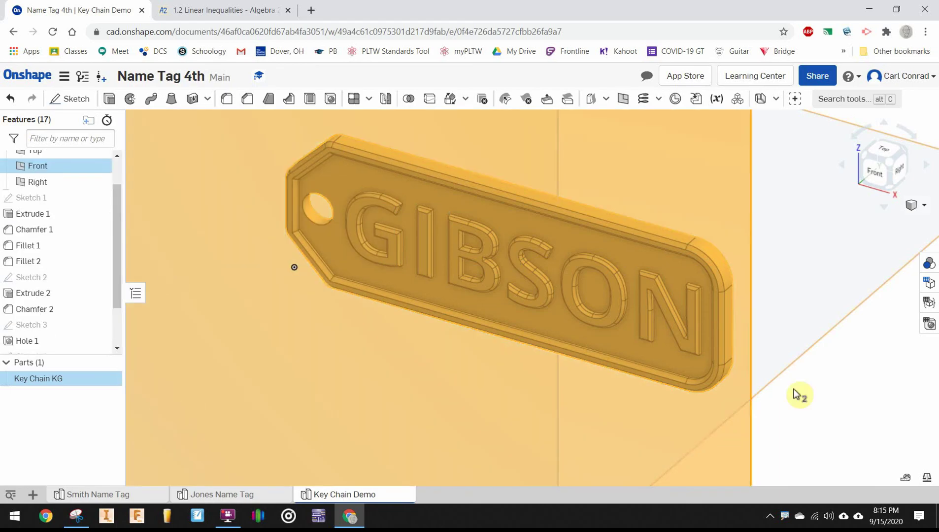
# Give the Extrude 2 border and Extrude 3 letters a red FF0000 appearance
pyautogui.click(831, 406)
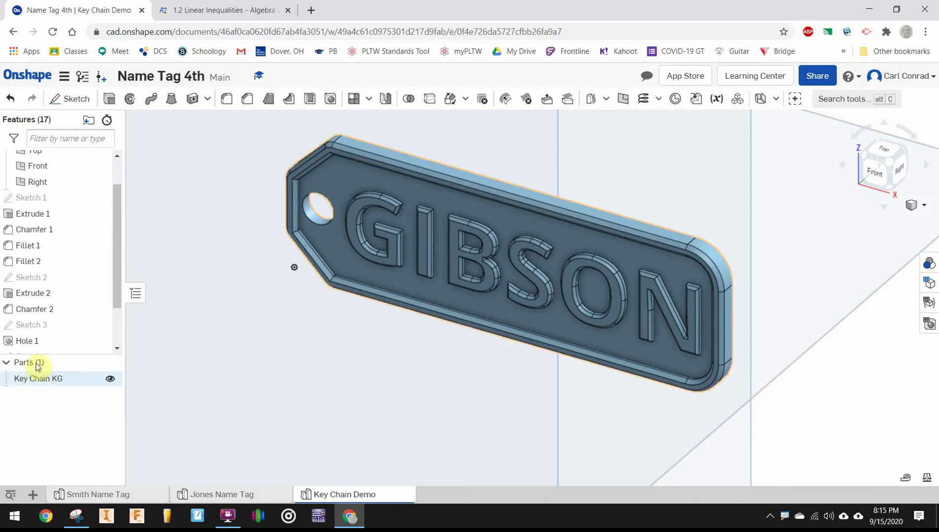
pyautogui.click(35, 292)
pyautogui.rightClick(38, 310)
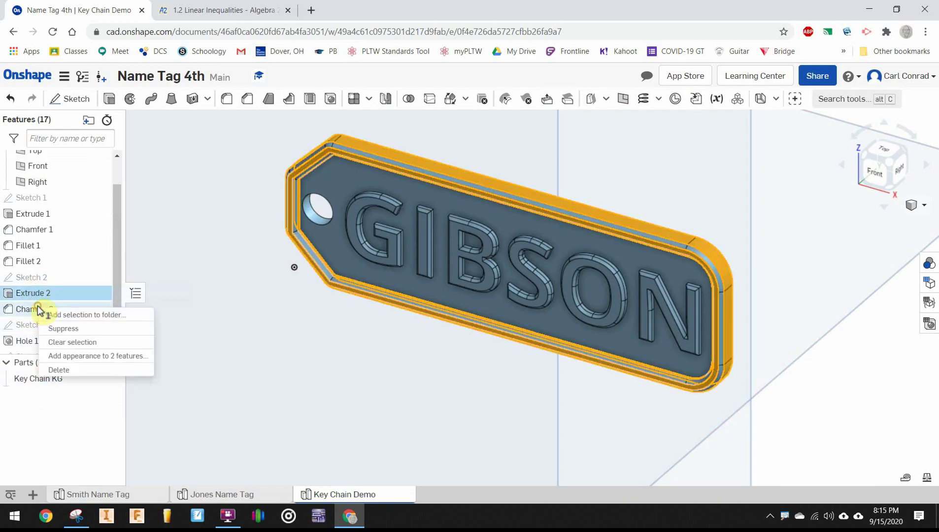
pyautogui.click(22, 313)
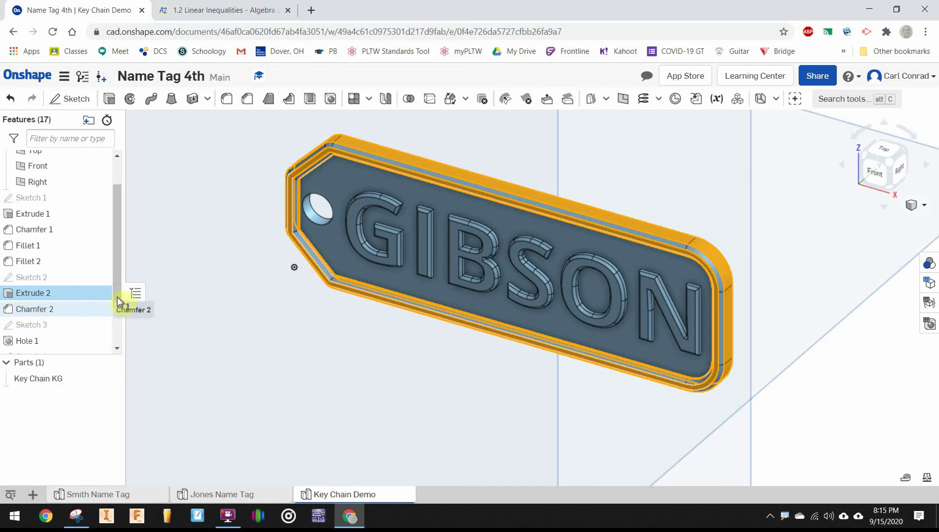
pyautogui.moveTo(119, 291); pyautogui.dragTo(132, 343)
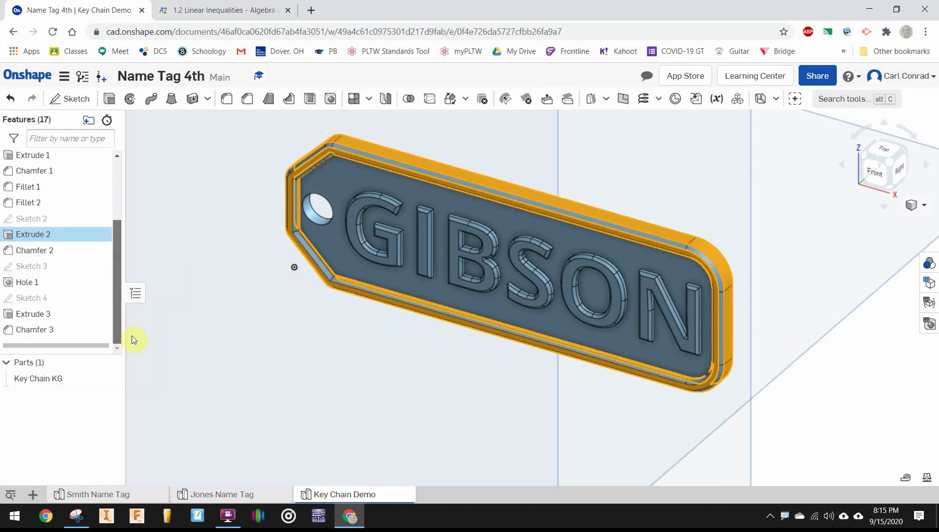
pyautogui.keyDown('ctrl'); pyautogui.click(46, 318); pyautogui.keyUp('ctrl')
pyautogui.rightClick(47, 321)
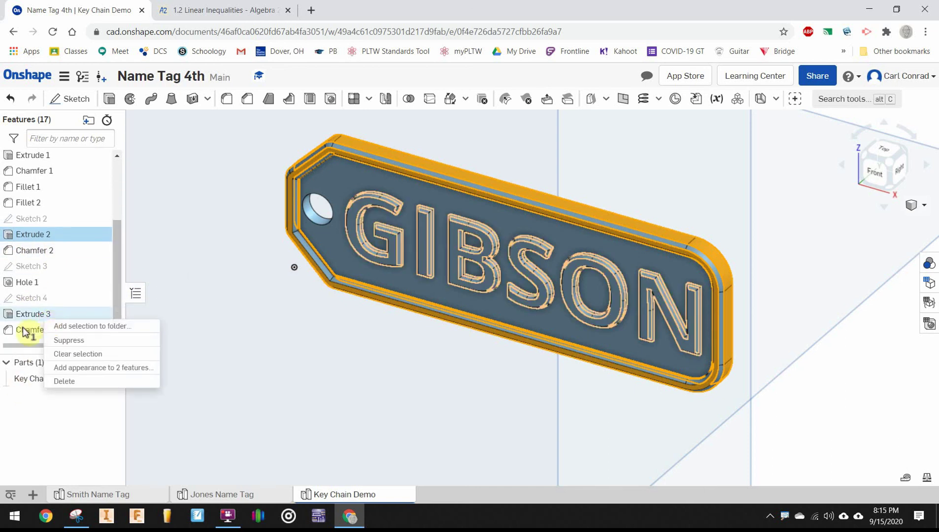
pyautogui.press('Escape')
pyautogui.rightClick(28, 321)
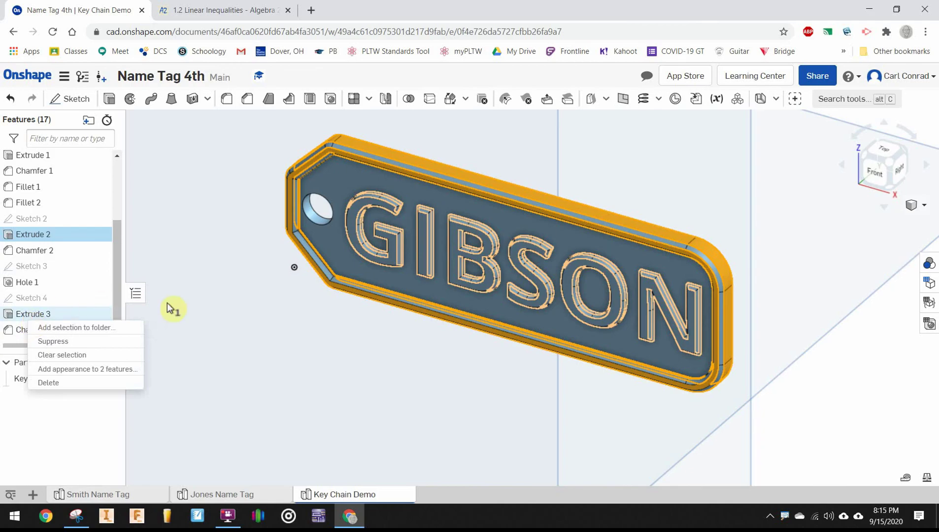
pyautogui.click(63, 370)
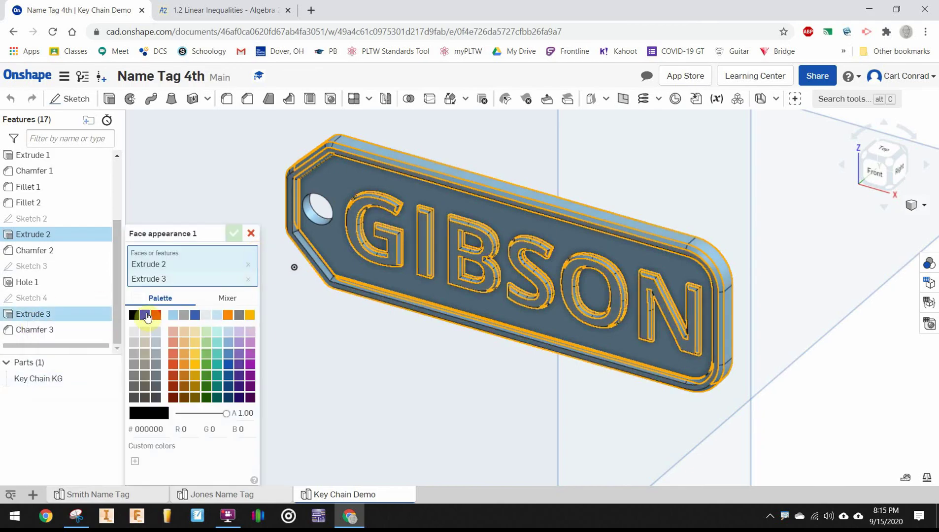
pyautogui.click(155, 315)
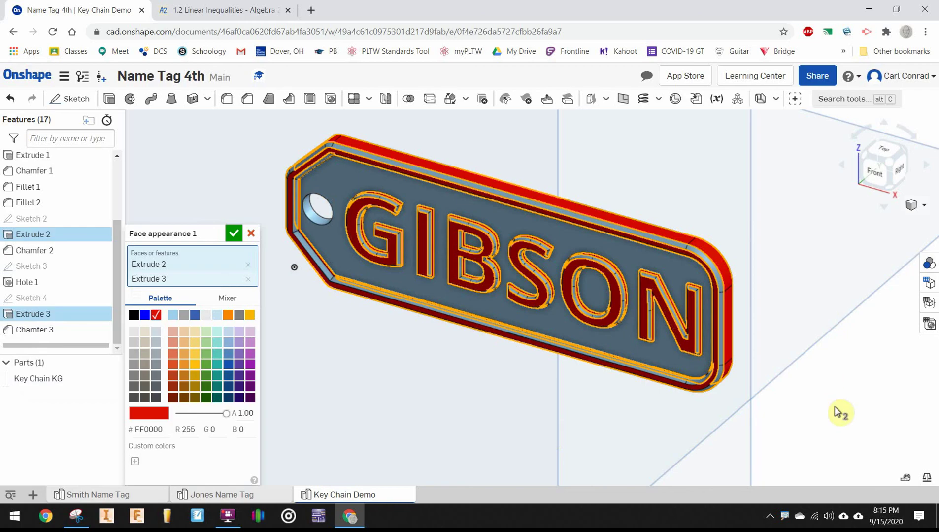
pyautogui.click(234, 234)
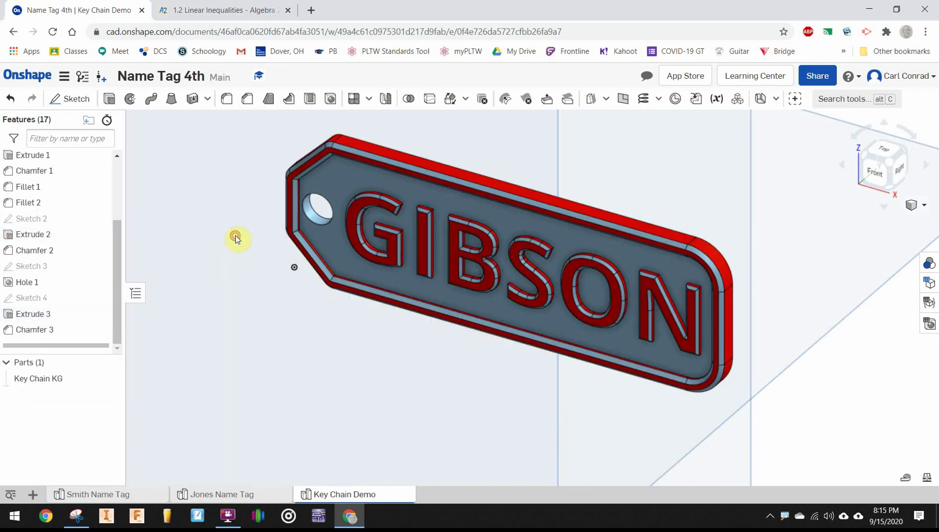
# Zoom out, deselect the Right plane, and bring up the Key Chain KG part's context menu
pyautogui.scroll(3, 797, 431)
pyautogui.scroll(-3, 797, 431)
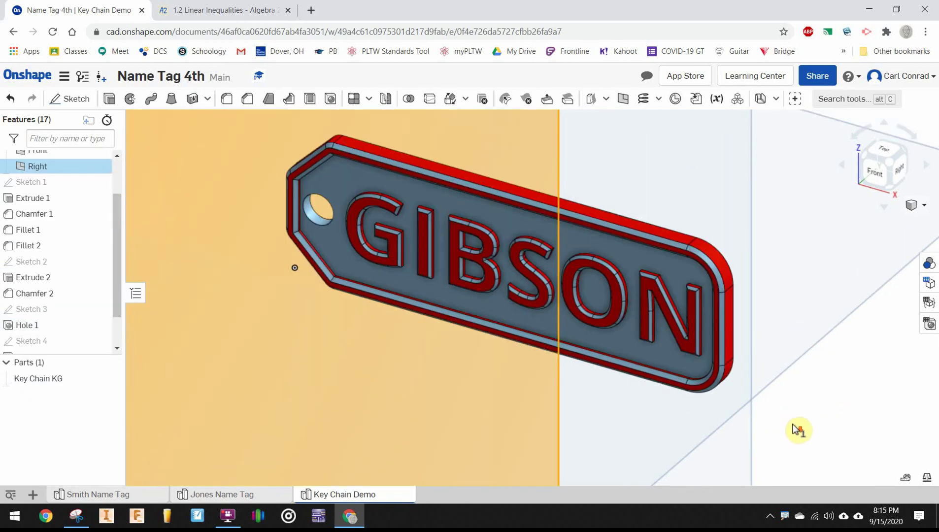
pyautogui.scroll(-5, 806, 421)
pyautogui.moveTo(841, 437); pyautogui.dragTo(675, 392, button='middle')
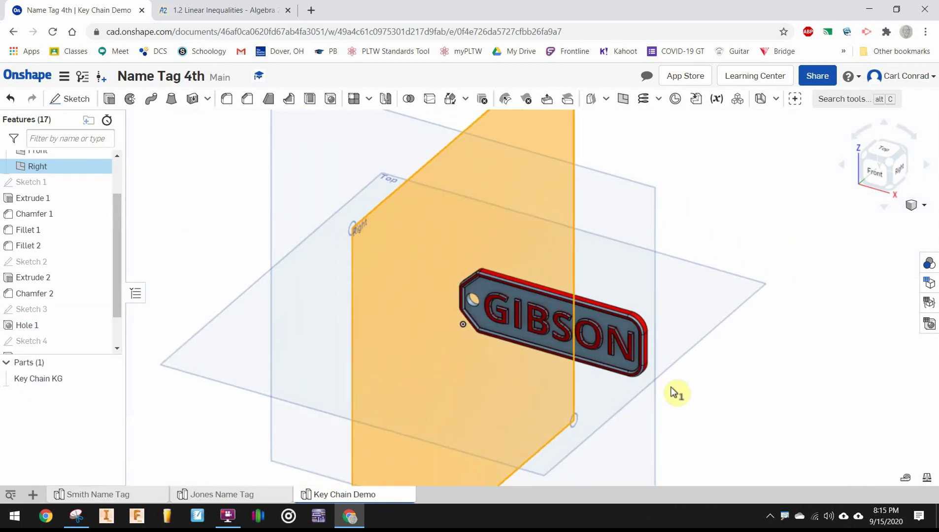
pyautogui.scroll(1, 665, 392)
pyautogui.click(797, 408)
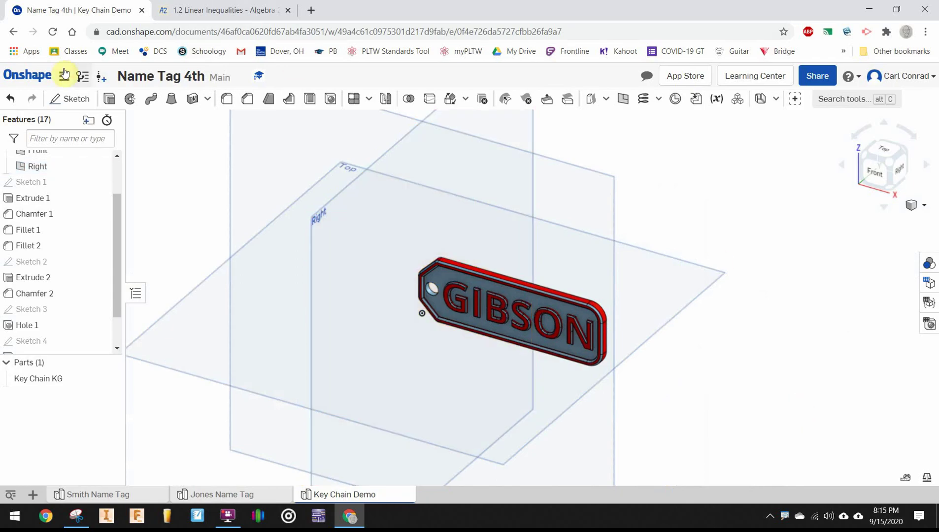
pyautogui.click(36, 384)
pyautogui.rightClick(37, 383)
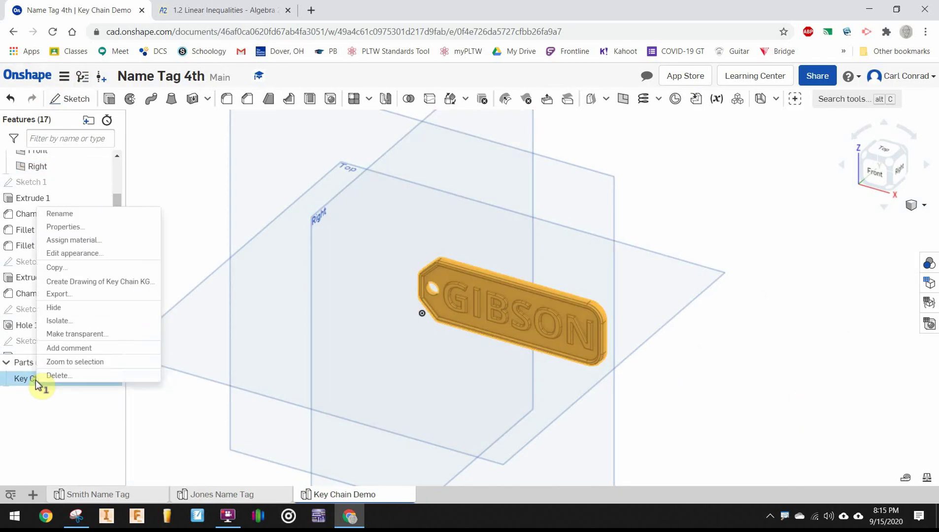
# Export the part as binary STL in millimetres at Fine resolution, named 'Key Chain KG'
pyautogui.click(63, 298)
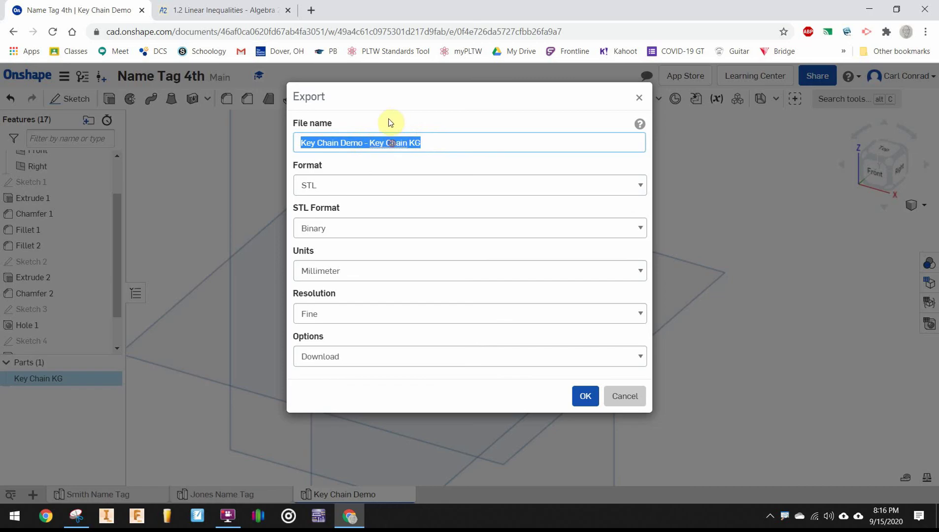
pyautogui.click(342, 141)
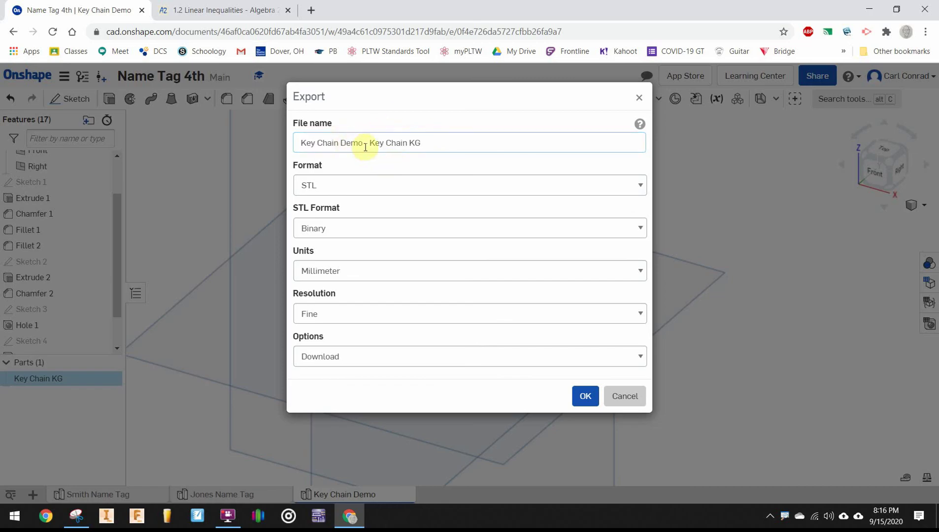
pyautogui.moveTo(369, 142); pyautogui.dragTo(280, 141)
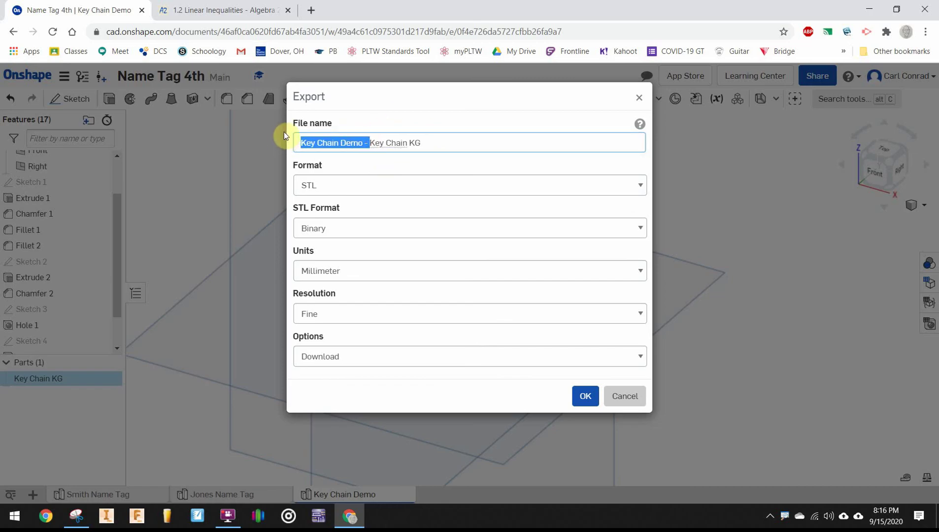
pyautogui.press('BackSpace')
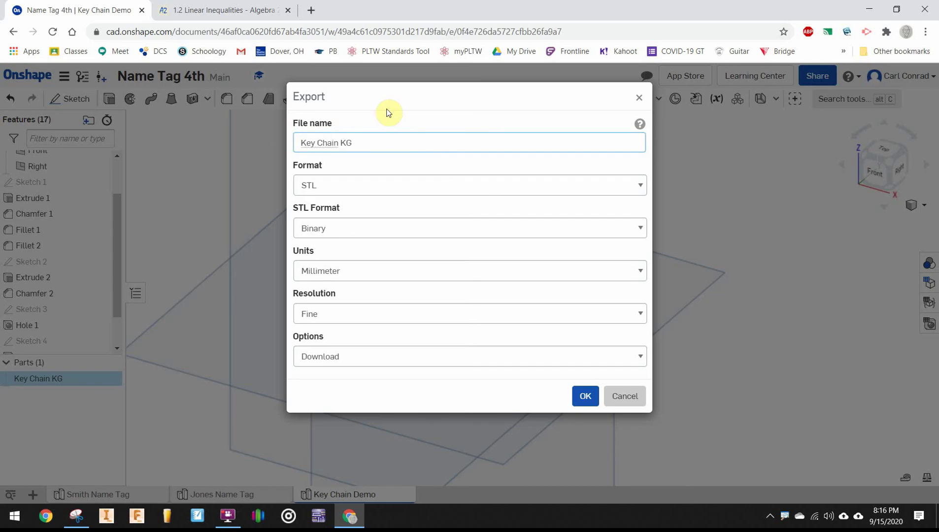